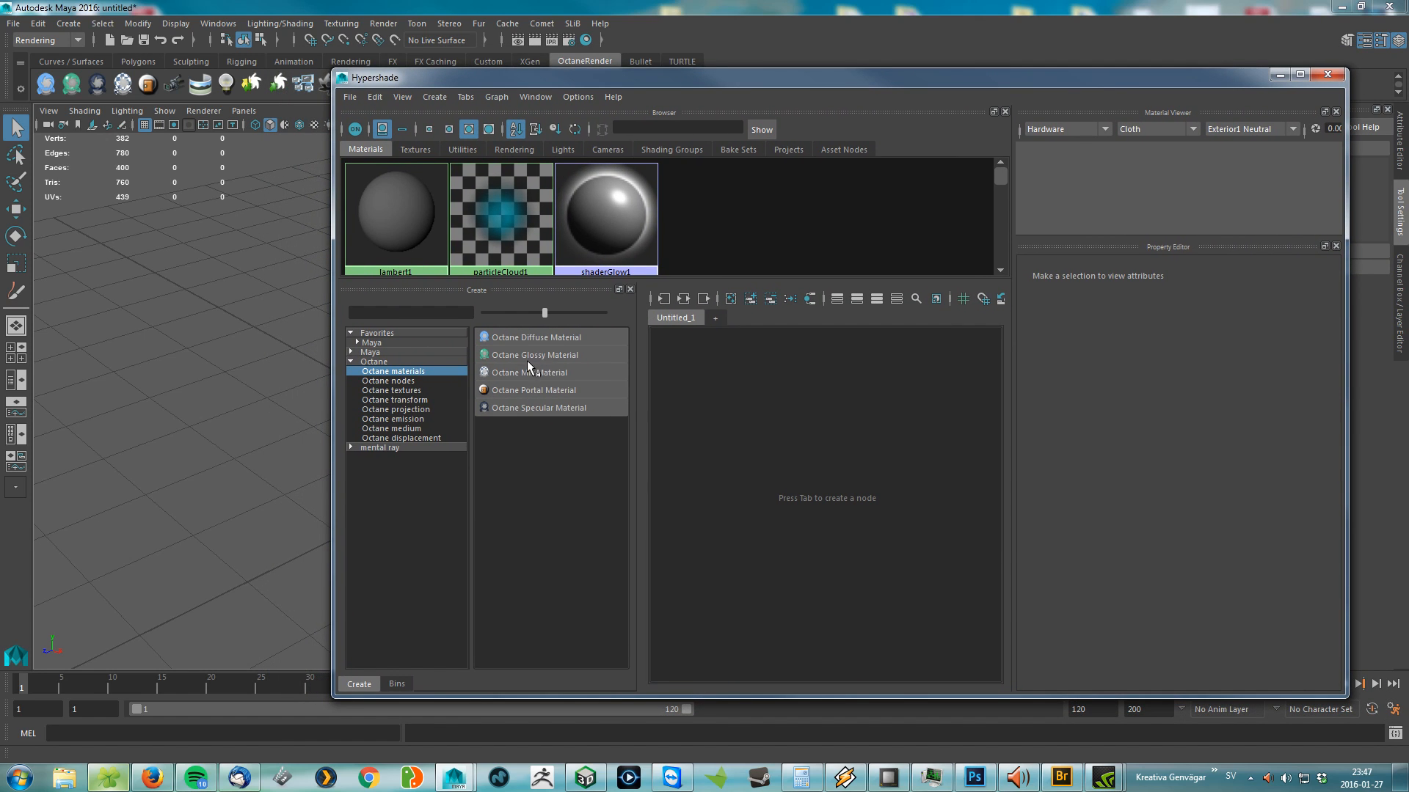
Step: Select the sphere and create an Octane Glossy Material, keeping the Hypershade window clear of the model
{"action": "left_click_drag", "start_coordinate": [615, 82], "coordinate": [1315, 93]}
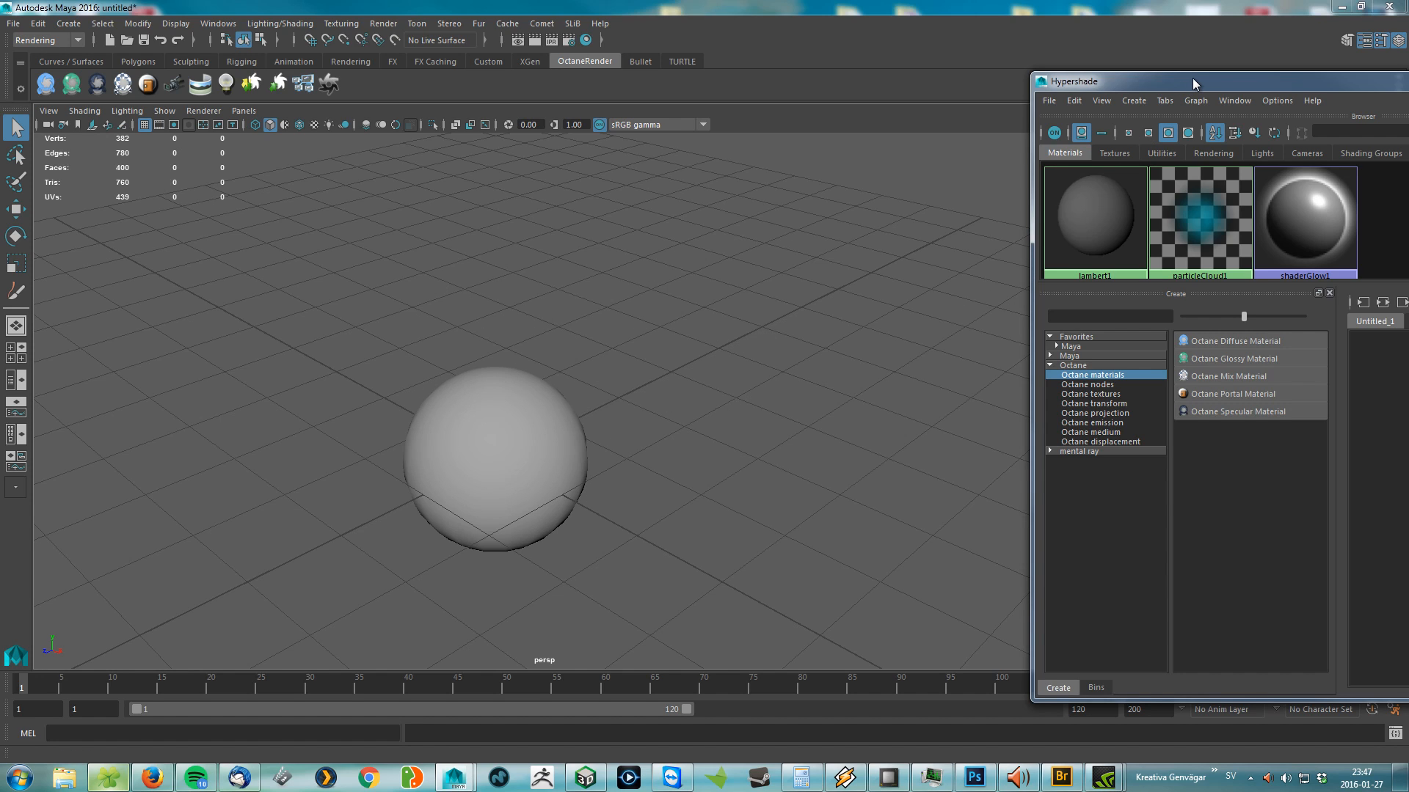
{"action": "left_click_drag", "start_coordinate": [1192, 78], "coordinate": [747, 76]}
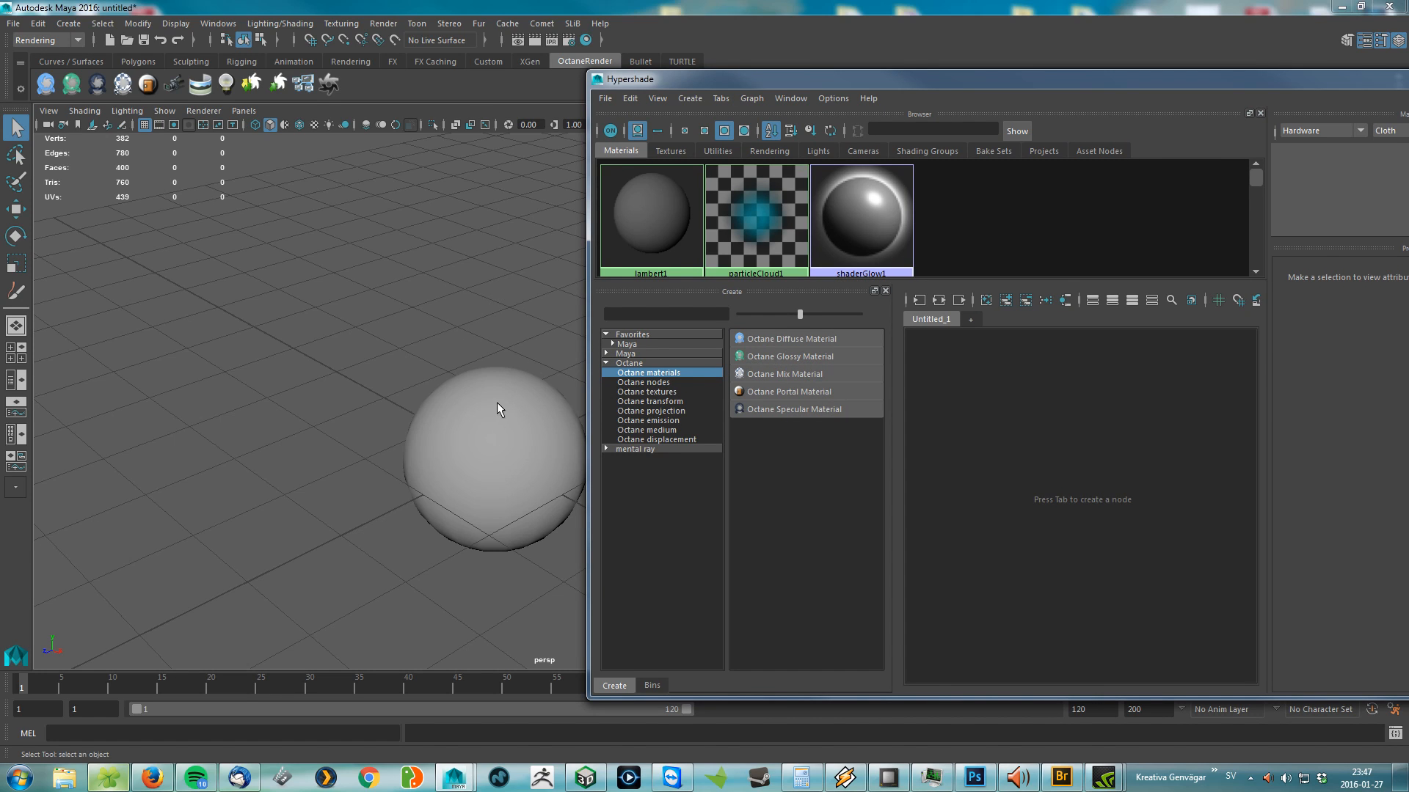
{"action": "left_click", "coordinate": [464, 420]}
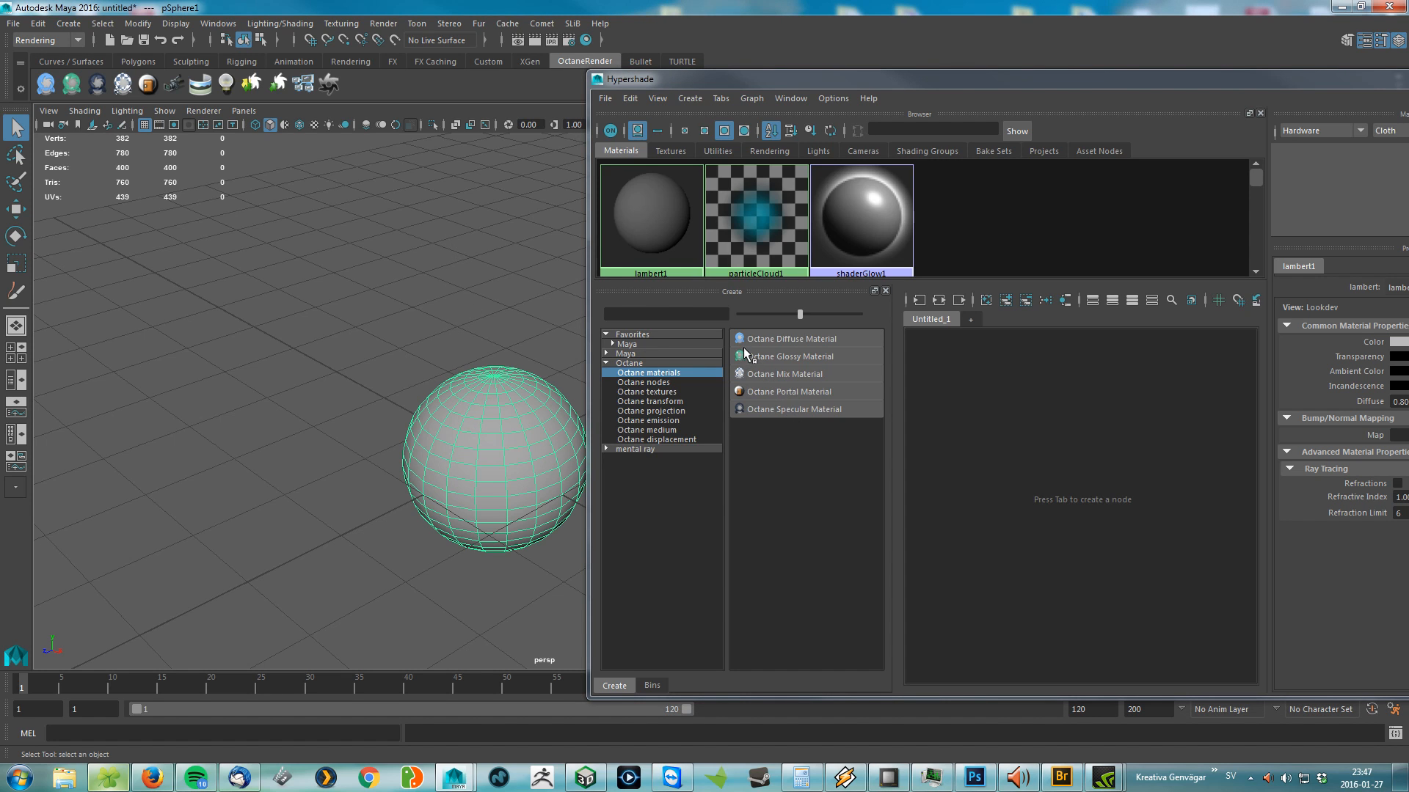
{"action": "left_click", "coordinate": [761, 355]}
Step: Rename the new glossy material octaneGlossyMat_Surface
{"action": "left_click_drag", "start_coordinate": [1033, 82], "coordinate": [640, 95]}
{"action": "left_click_drag", "start_coordinate": [1060, 299], "coordinate": [1179, 303]}
{"action": "type", "text": "_Surface"}
{"action": "key", "text": "Return"}
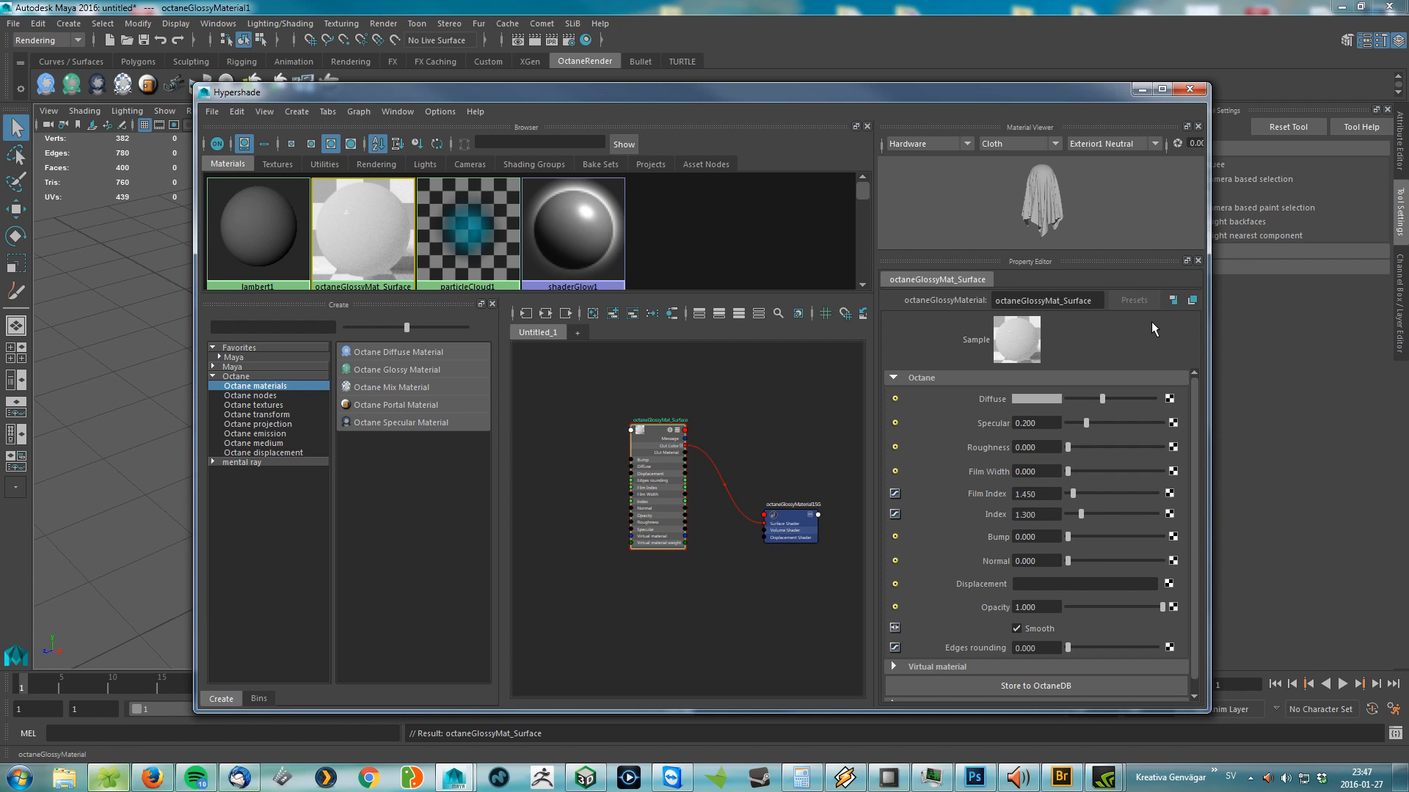
Step: Map the material's Diffuse to an Octane Image Texture and load sourceimages/checks.png as its file
{"action": "left_click", "coordinate": [1169, 399]}
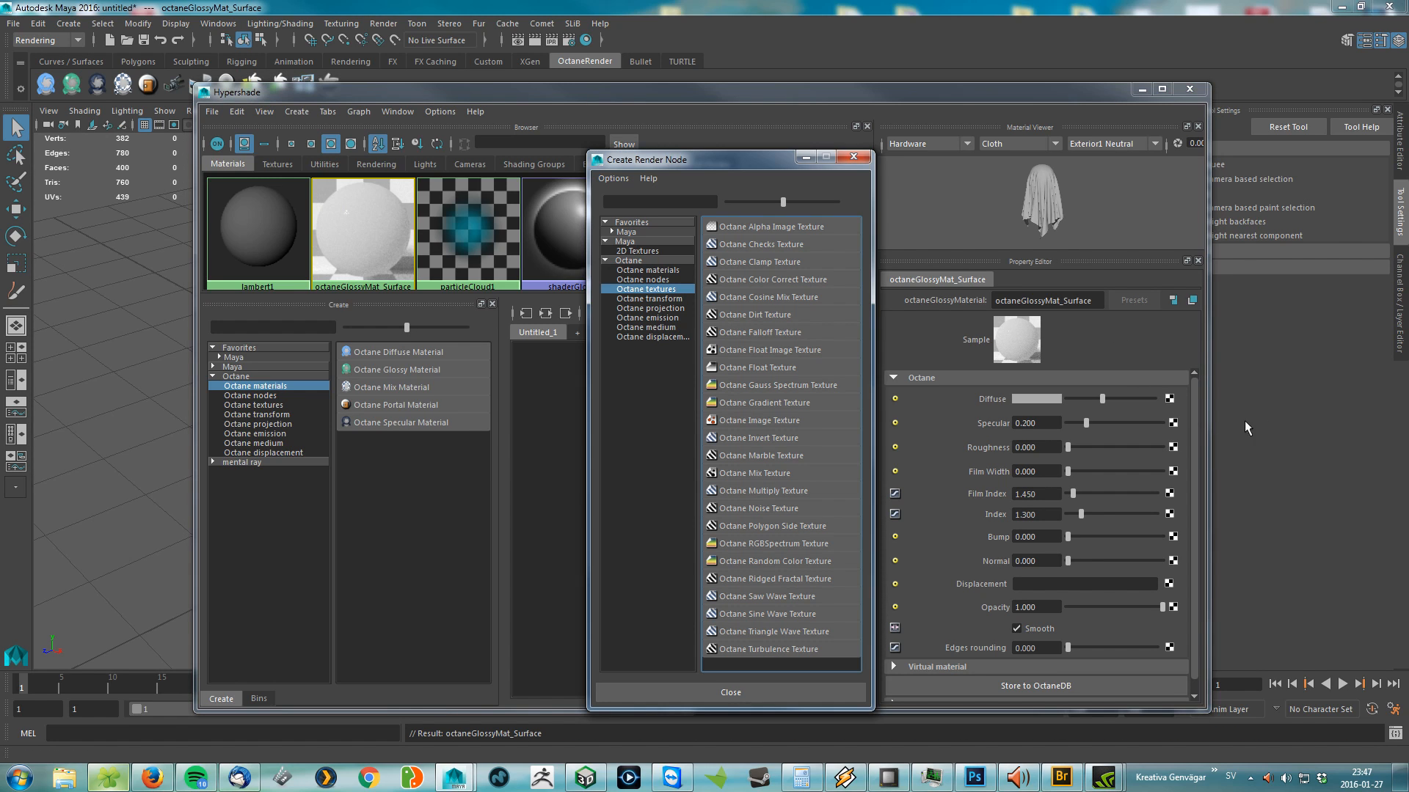
{"action": "left_click", "coordinate": [774, 420]}
{"action": "left_click", "coordinate": [1186, 330]}
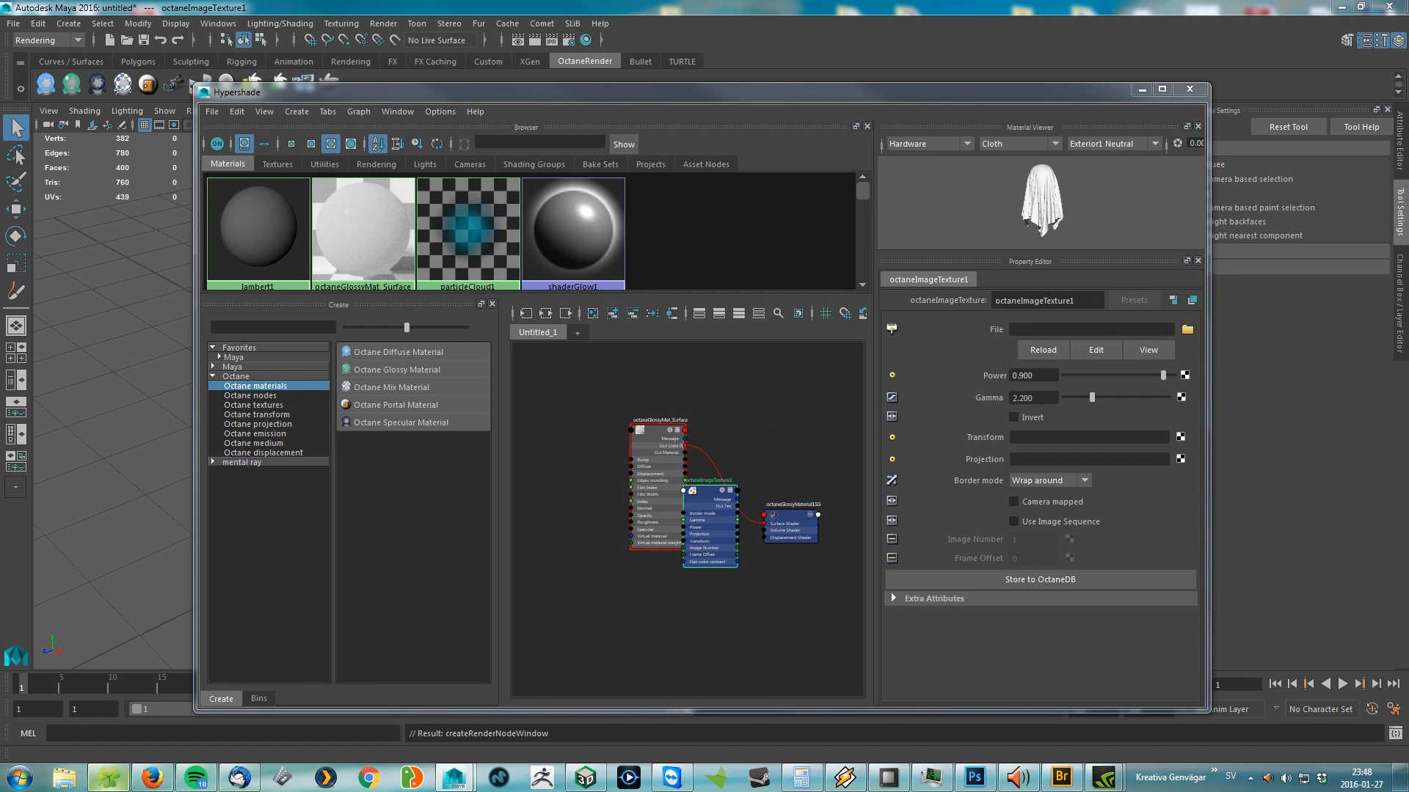
Step: Place the image texture node before the glossy material node so the graph reads clearly
{"action": "left_click_drag", "start_coordinate": [702, 526], "coordinate": [545, 469]}
{"action": "left_click", "coordinate": [654, 462]}
{"action": "key", "text": "f"}
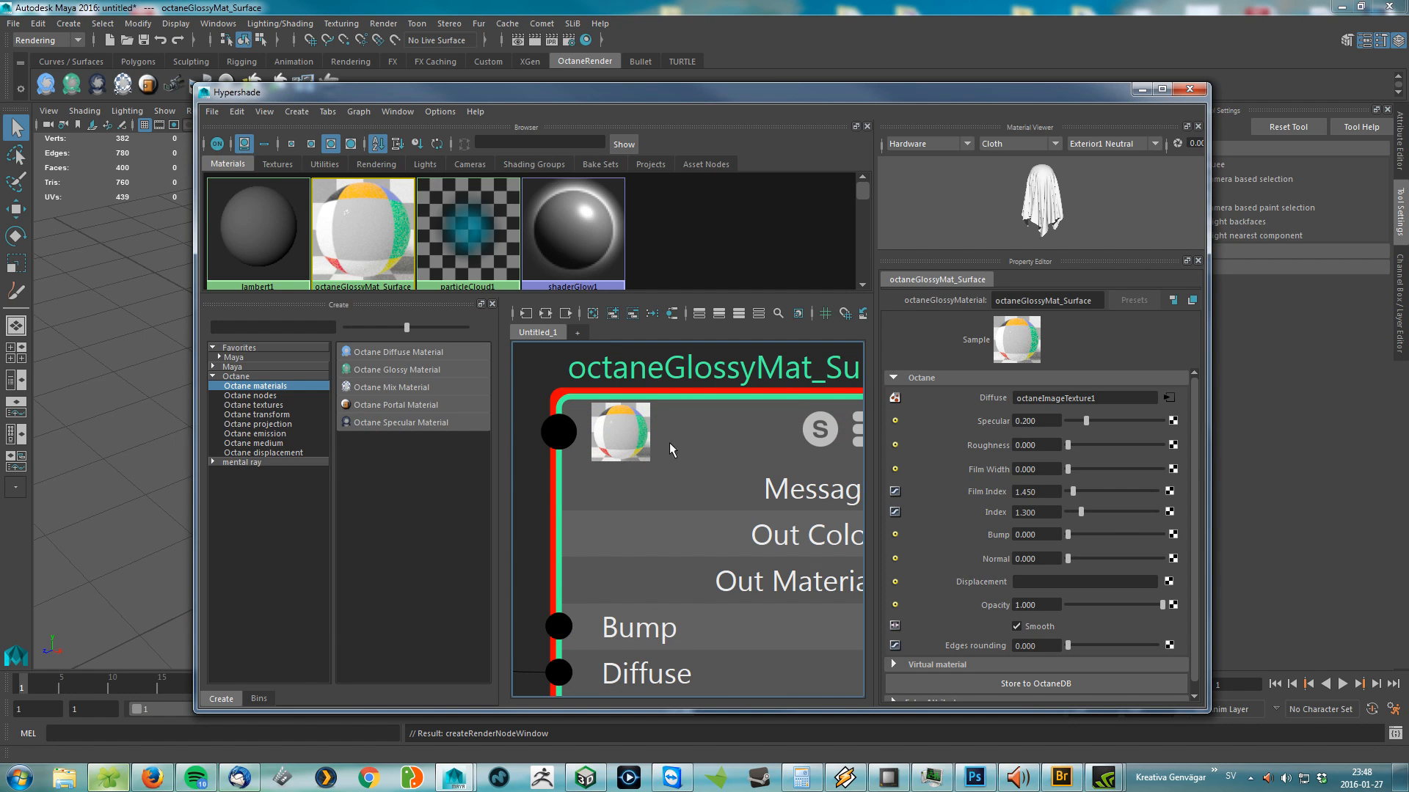
{"action": "scroll", "coordinate": [668, 489], "scroll_direction": "down", "scroll_amount": 6}
{"action": "middle_click_drag", "start_coordinate": [636, 549], "coordinate": [688, 479], "text": "alt"}
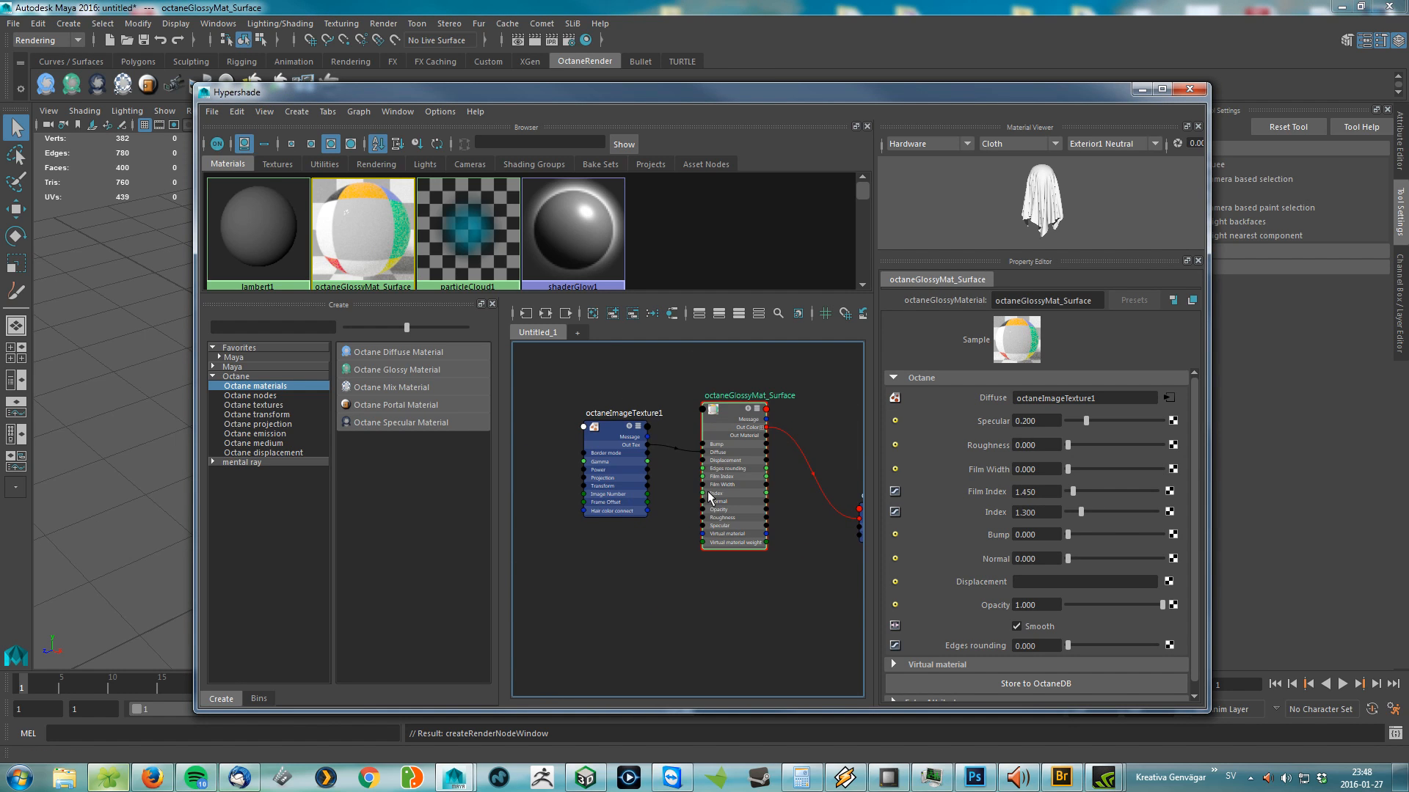
{"action": "left_click", "coordinate": [637, 469]}
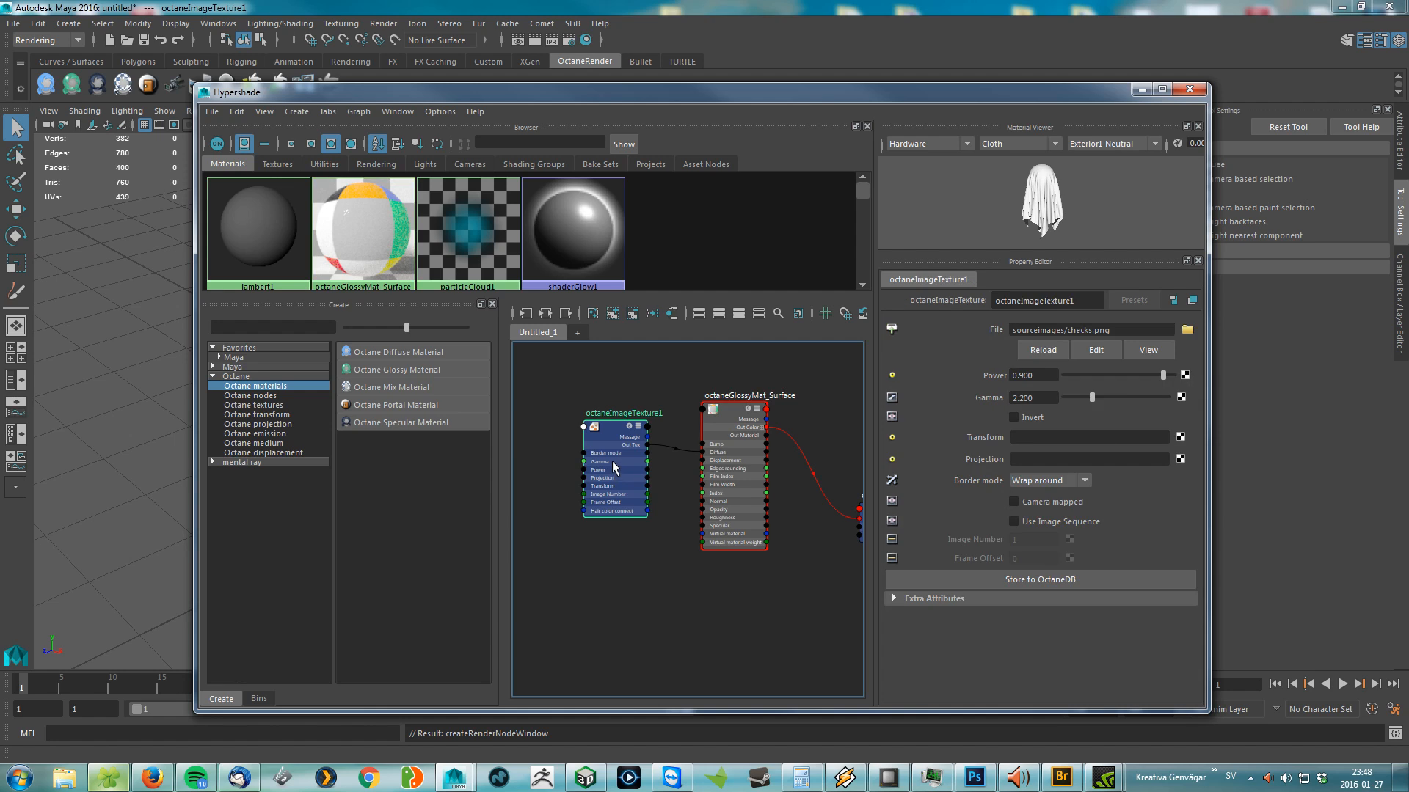
{"action": "left_click", "coordinate": [1180, 437]}
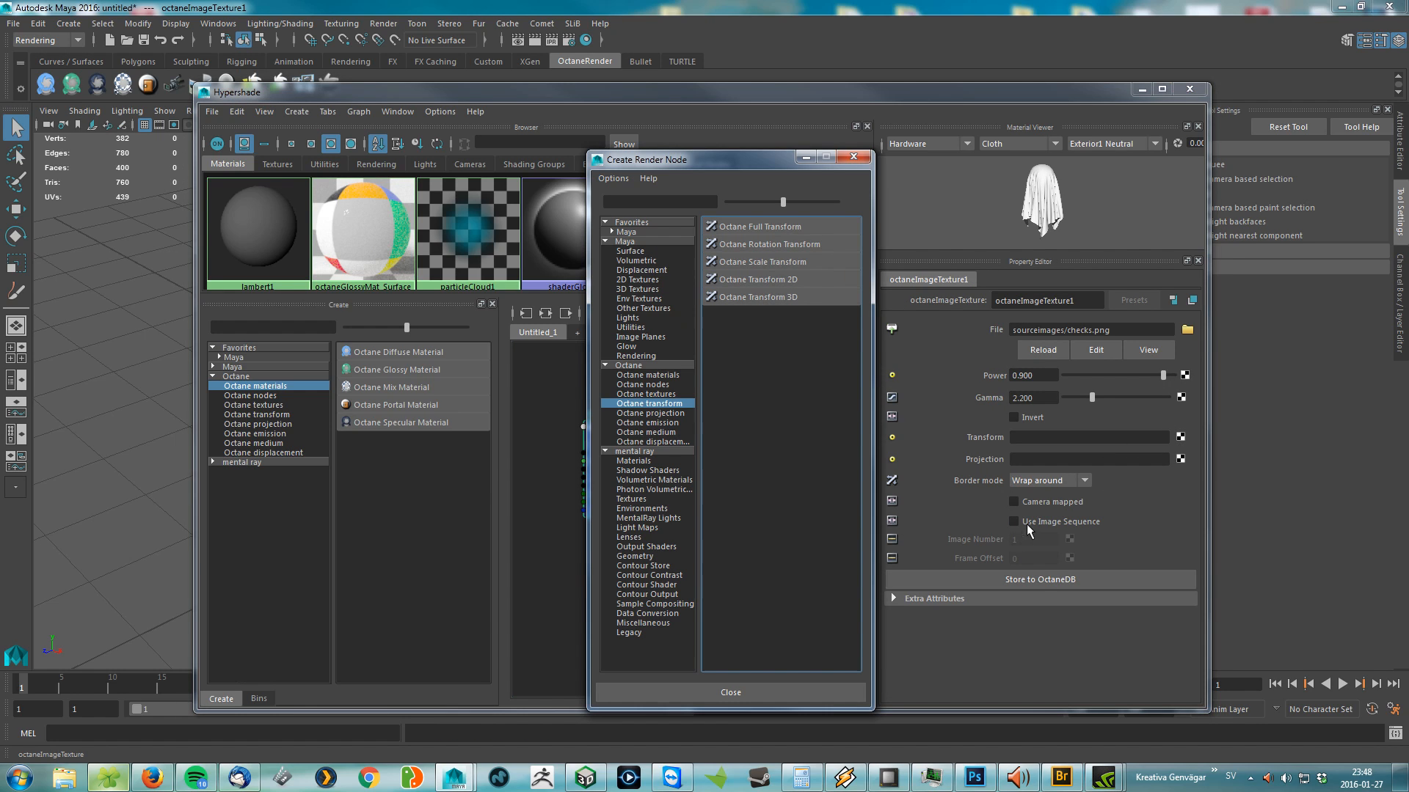
{"action": "left_click", "coordinate": [769, 278]}
{"action": "left_click_drag", "start_coordinate": [795, 512], "coordinate": [509, 512]}
{"action": "middle_click_drag", "start_coordinate": [570, 450], "coordinate": [674, 420]}
{"action": "left_click_drag", "start_coordinate": [551, 427], "coordinate": [667, 540]}
{"action": "key", "text": "Delete"}
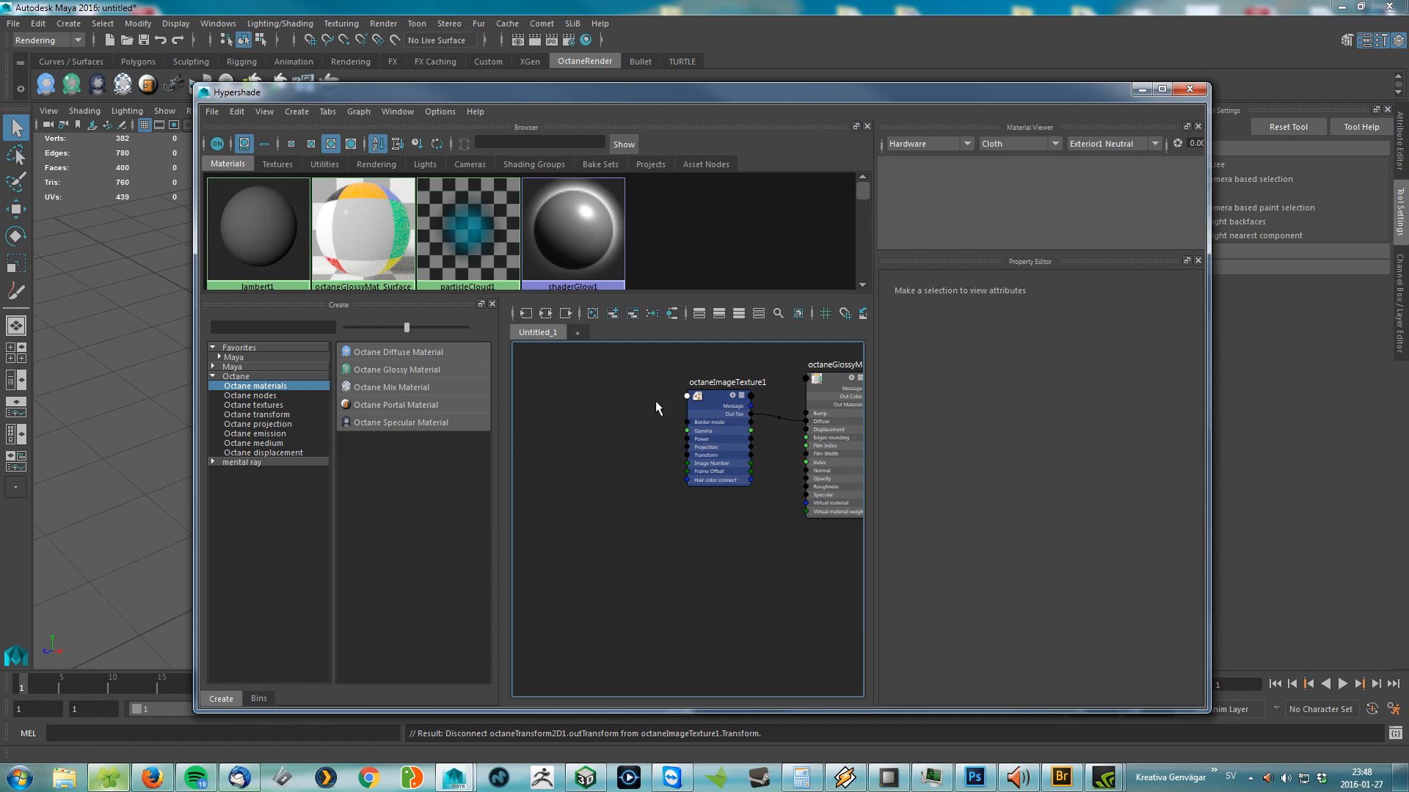
Step: Map the image texture's Transform input to an Octane Transform 2D node and place that node ahead of the texture
{"action": "left_click", "coordinate": [721, 434]}
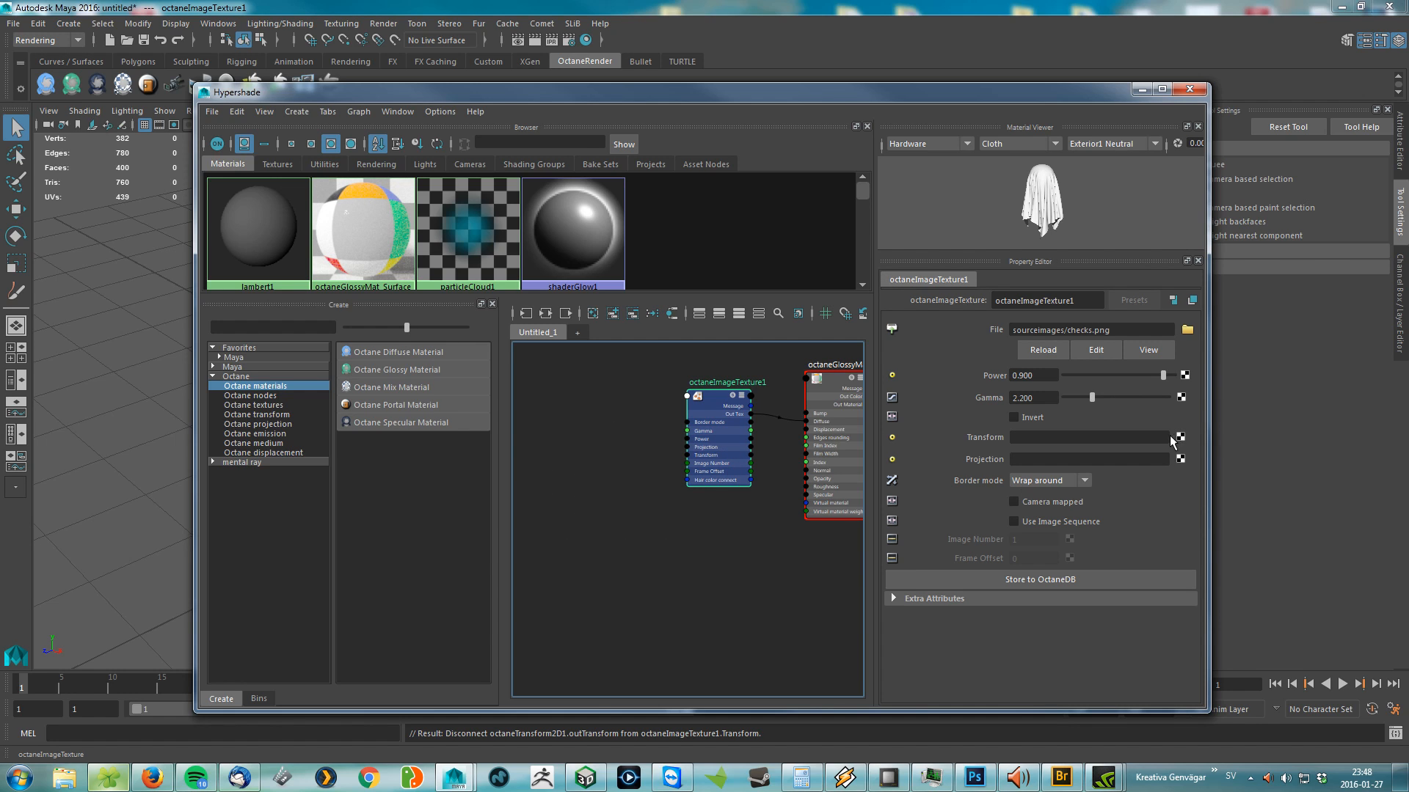
{"action": "left_click", "coordinate": [1176, 436]}
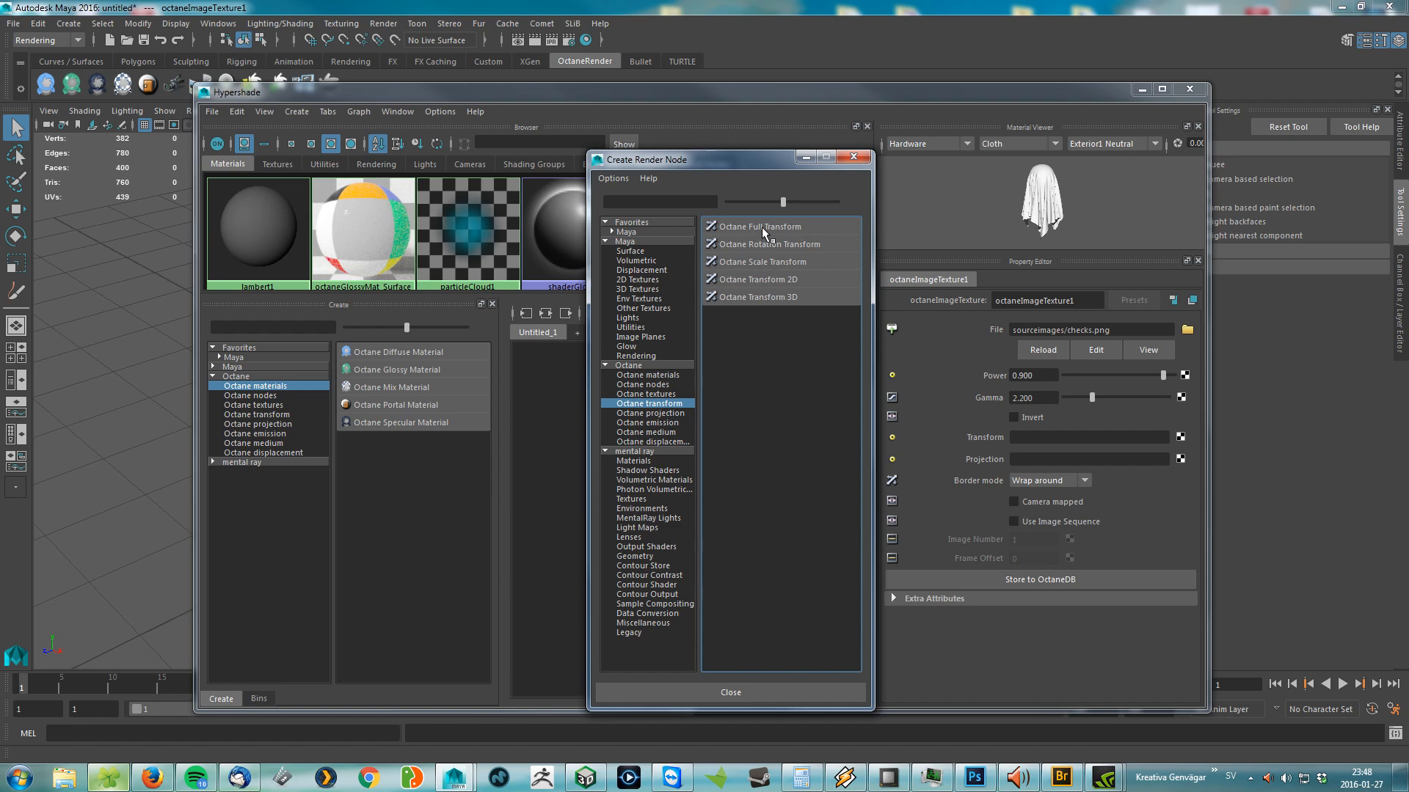
{"action": "left_click", "coordinate": [764, 279]}
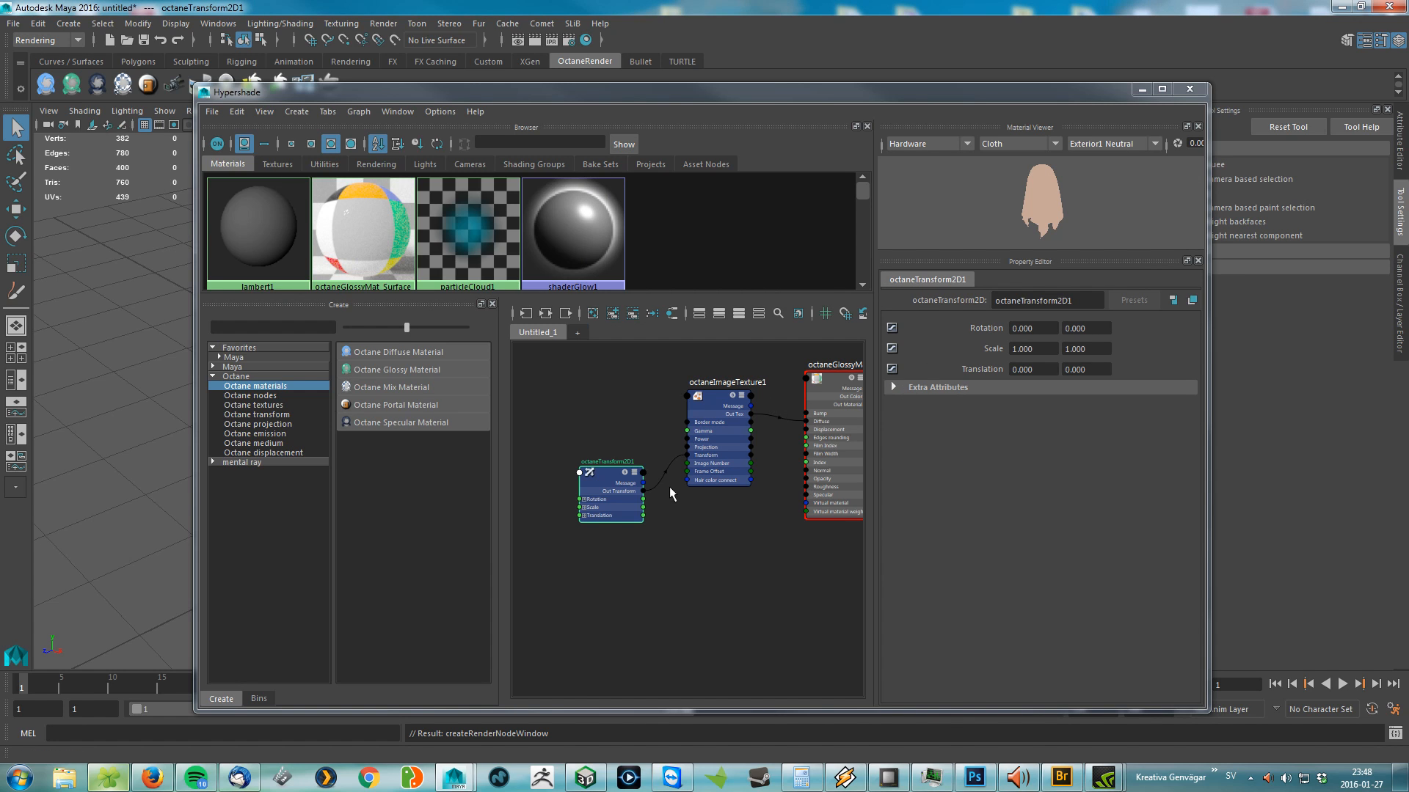
{"action": "left_click_drag", "start_coordinate": [601, 477], "coordinate": [593, 437]}
Step: Map the image texture's Projection input to an Octane UV projection and graph the glossy material's input and output connections
{"action": "left_click", "coordinate": [734, 443]}
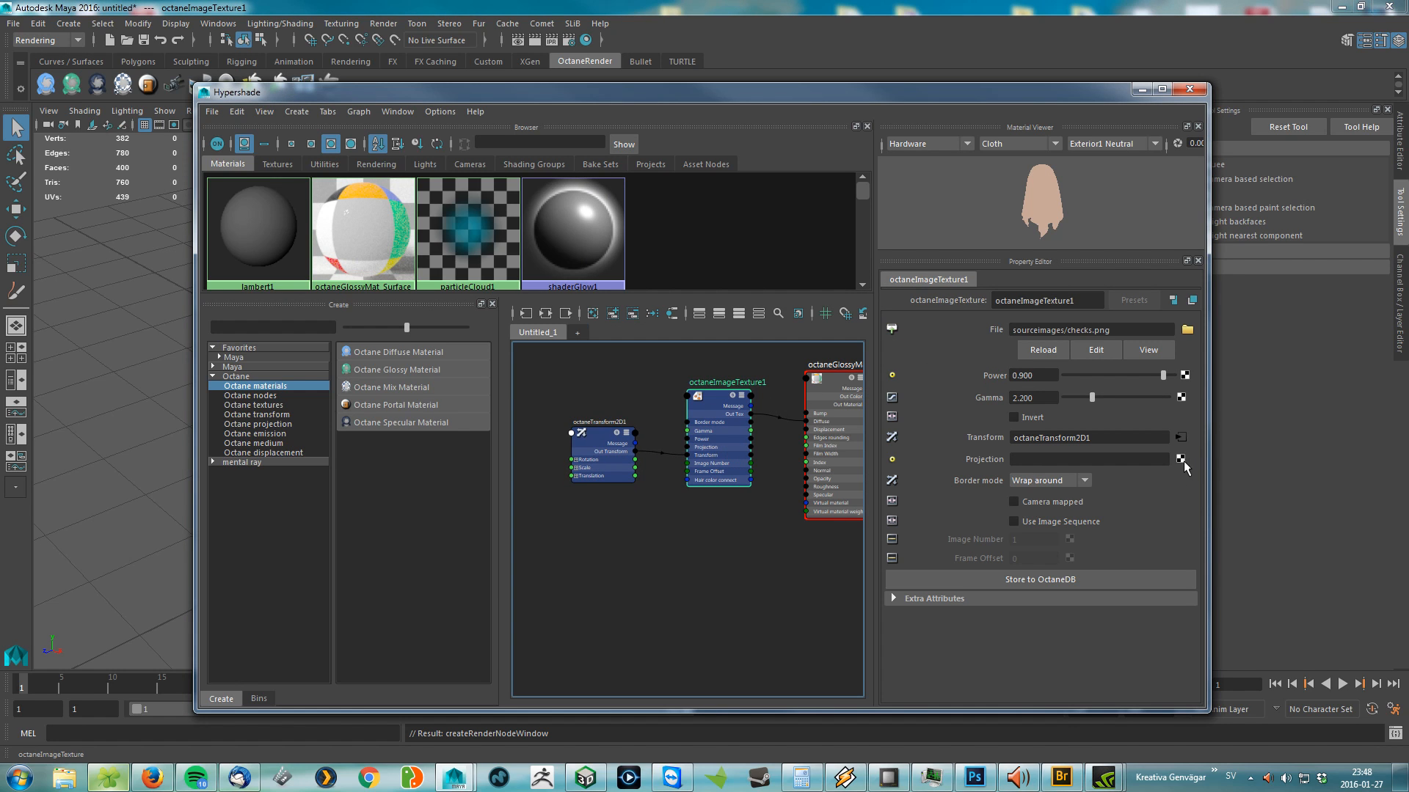
{"action": "left_click", "coordinate": [1180, 459]}
{"action": "left_click", "coordinate": [756, 314]}
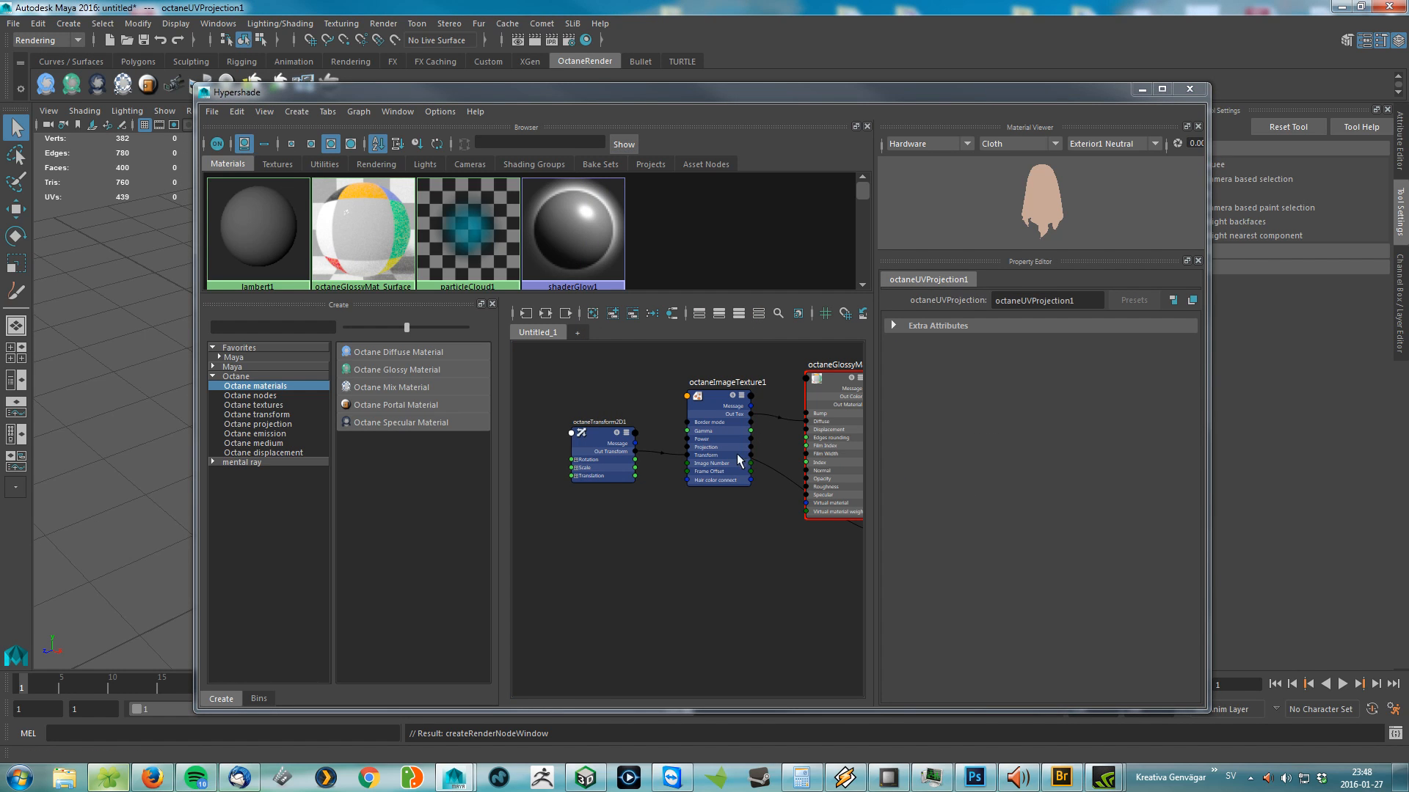
{"action": "left_click", "coordinate": [818, 429]}
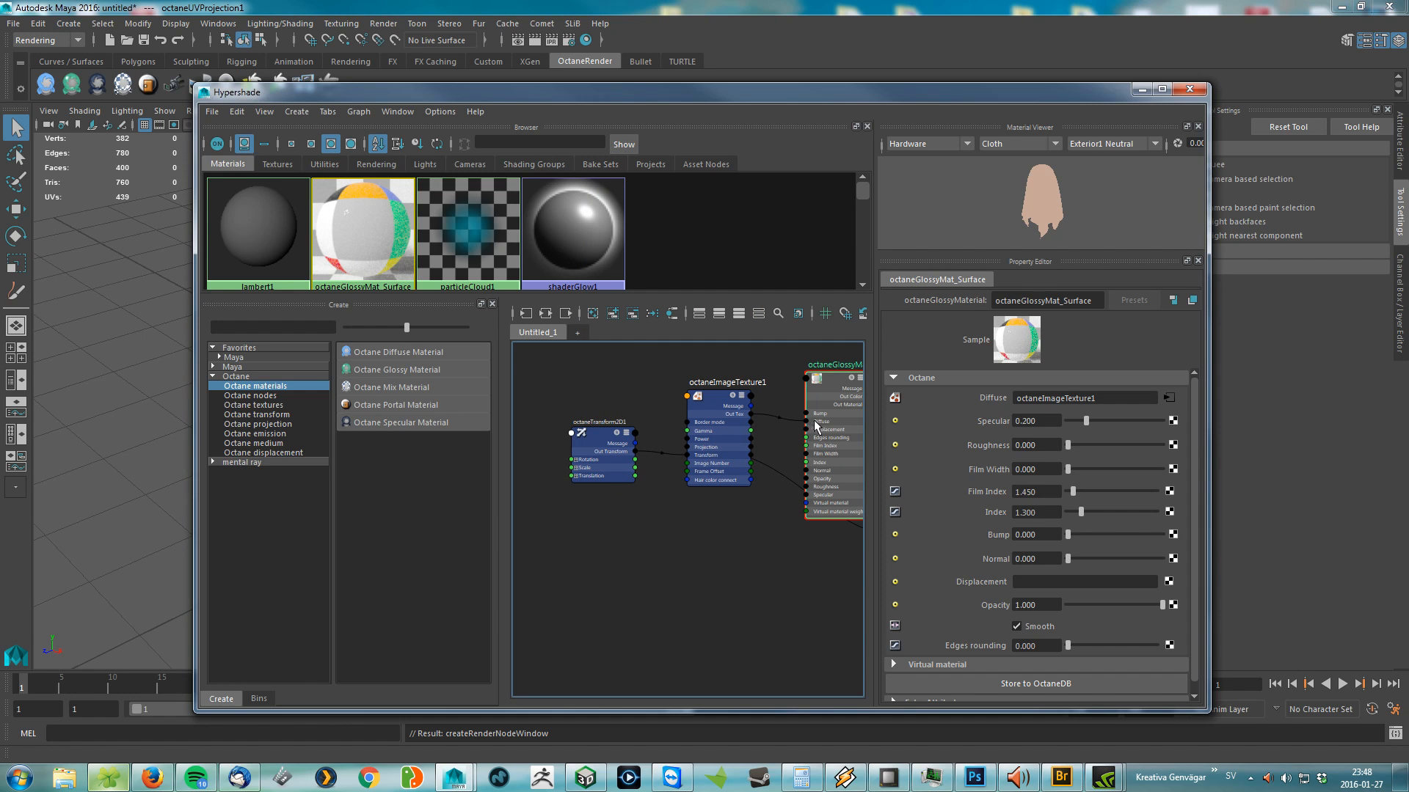
{"action": "left_click", "coordinate": [545, 313]}
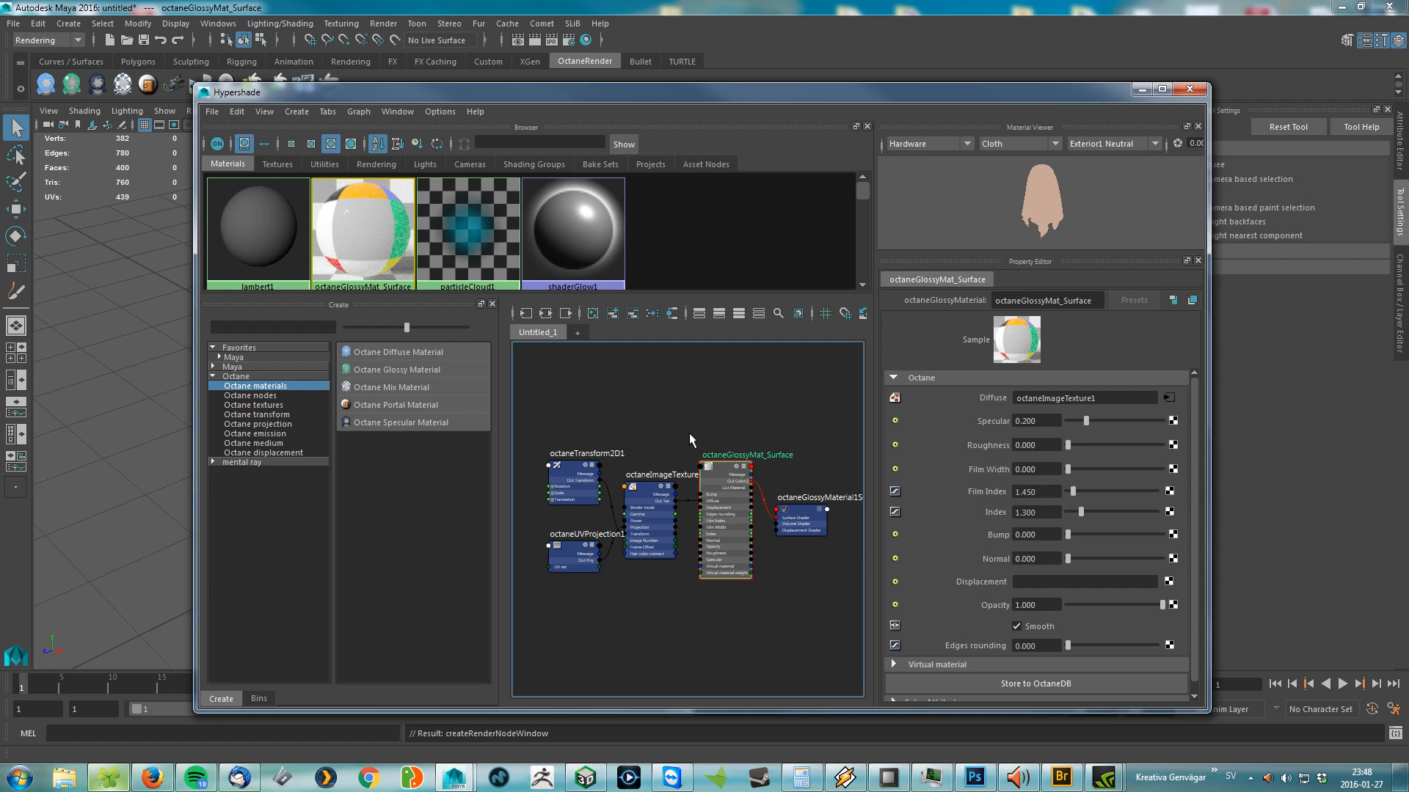
Step: Select the sphere, turn on textured display in the viewport and frame the sphere
{"action": "left_click_drag", "start_coordinate": [648, 101], "coordinate": [568, 559]}
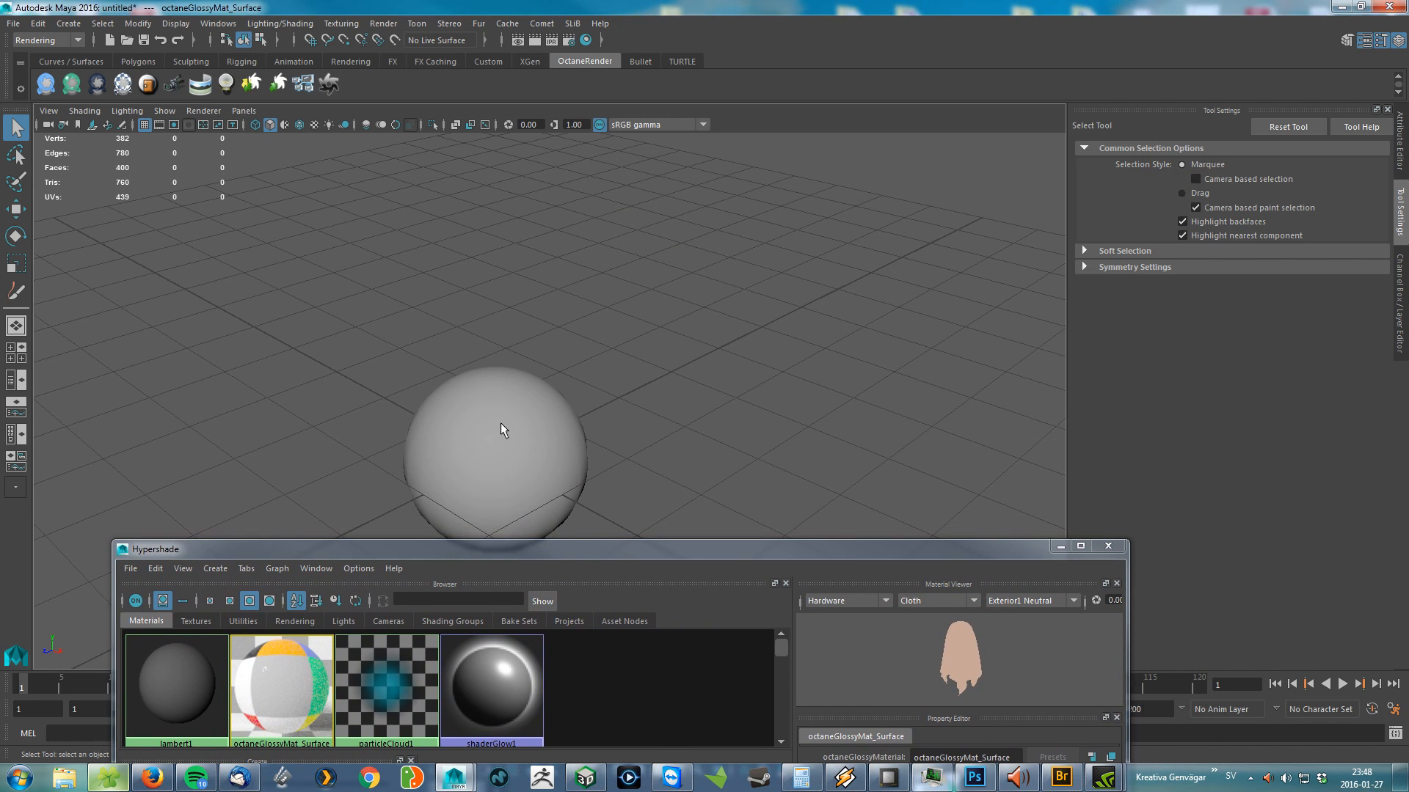
{"action": "left_click", "coordinate": [500, 423]}
{"action": "left_click", "coordinate": [312, 124]}
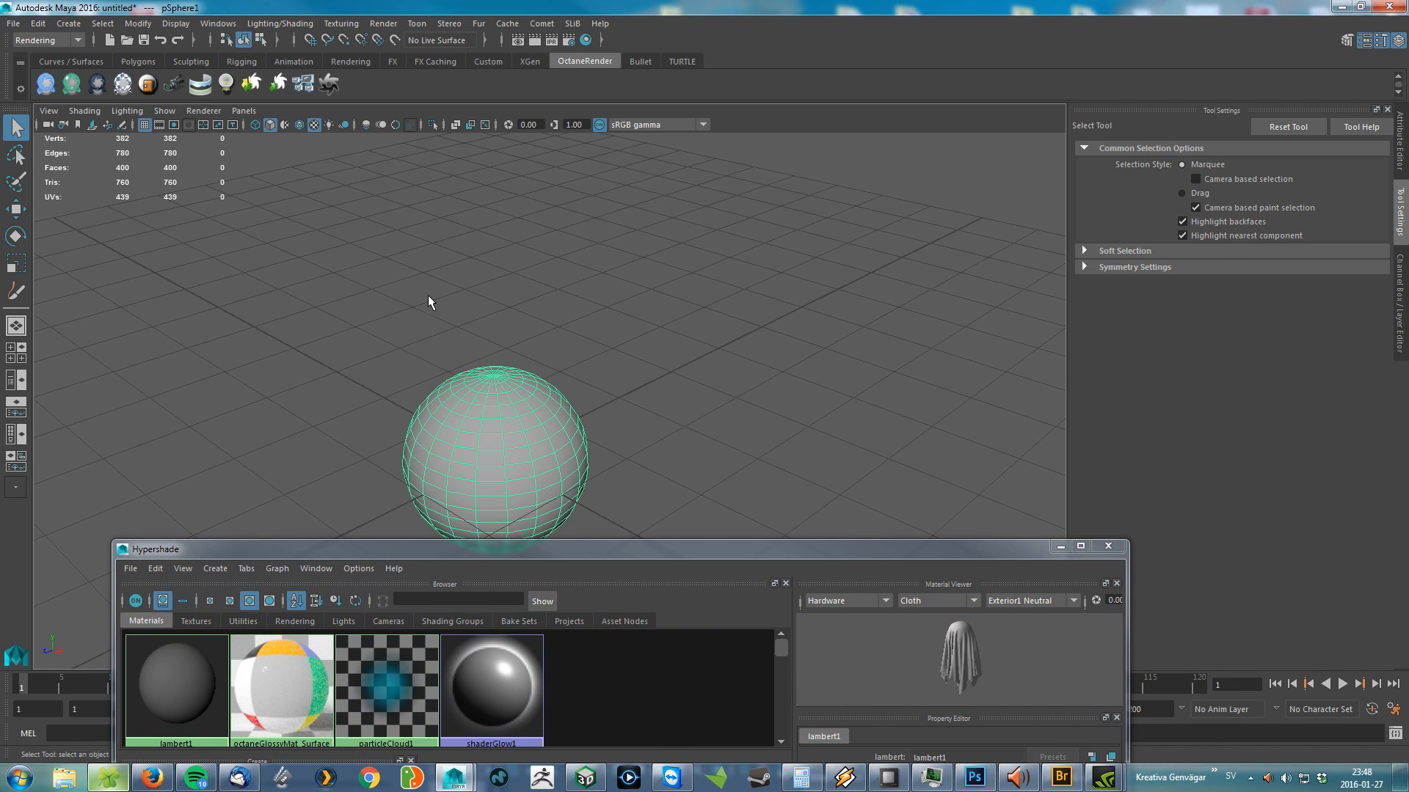
{"action": "key", "text": "f"}
Step: Try the Legacy High Quality and Legacy Default viewport renderers, and return to Viewport 2.0
{"action": "left_click", "coordinate": [203, 110]}
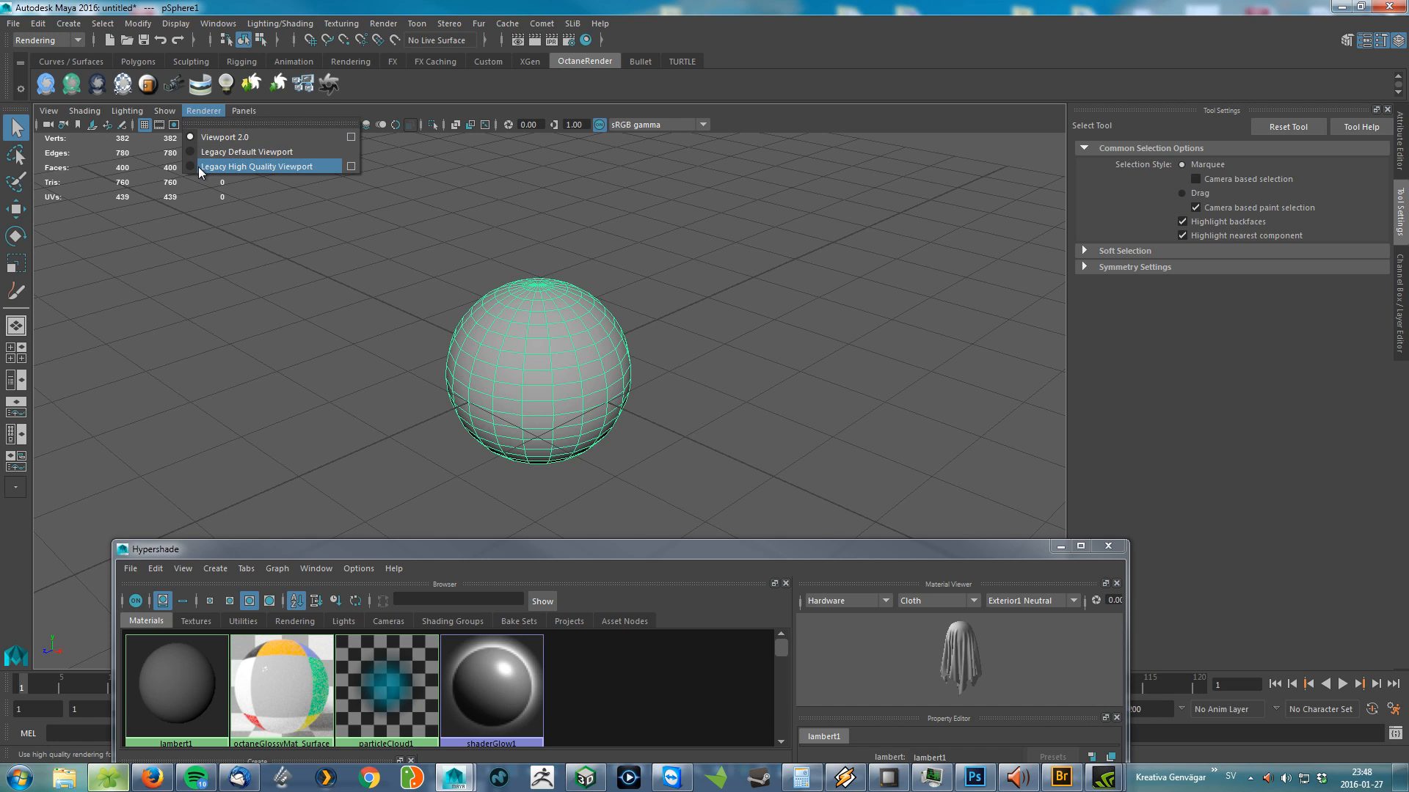
{"action": "left_click", "coordinate": [220, 167]}
{"action": "left_click", "coordinate": [197, 110]}
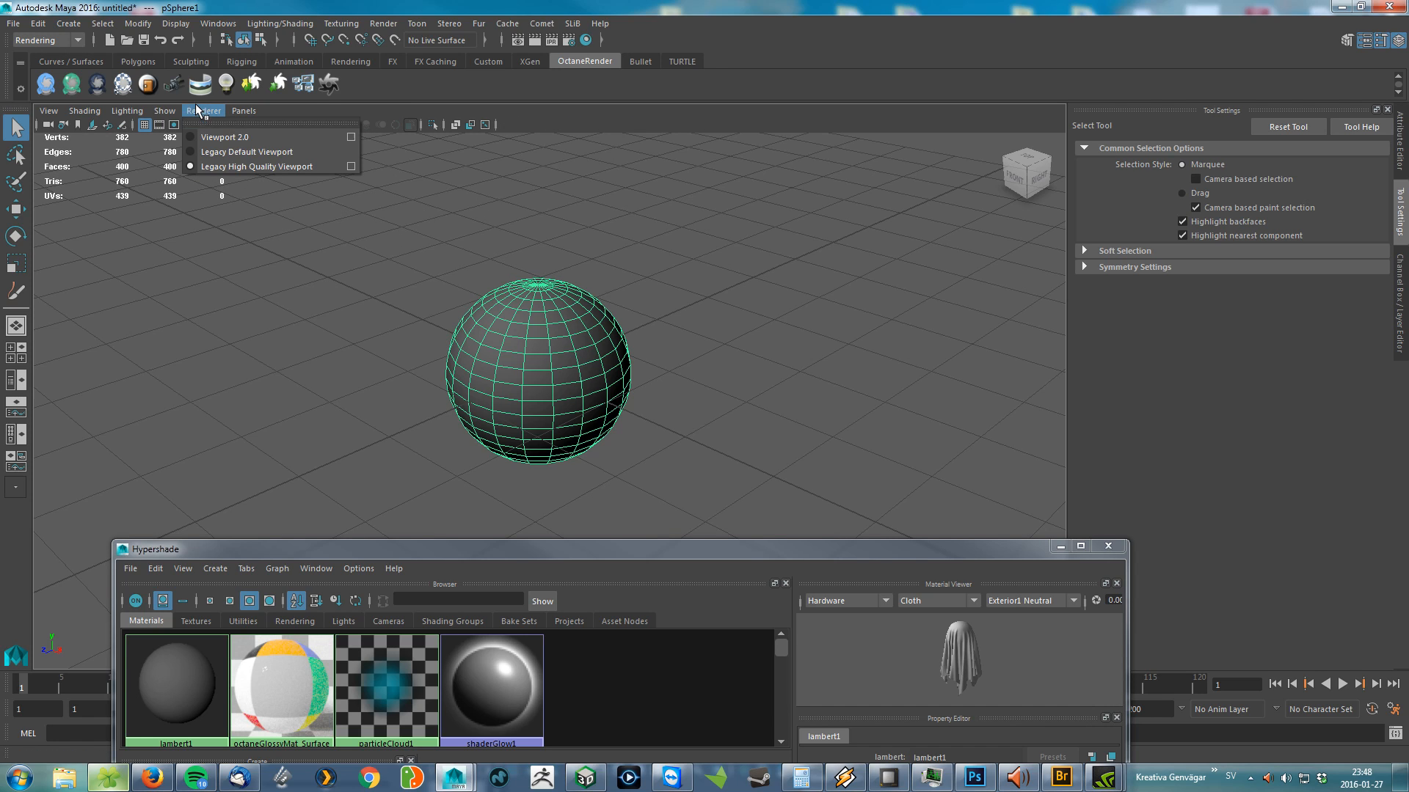
{"action": "left_click", "coordinate": [220, 152]}
{"action": "left_click", "coordinate": [204, 110]}
{"action": "left_click", "coordinate": [211, 138]}
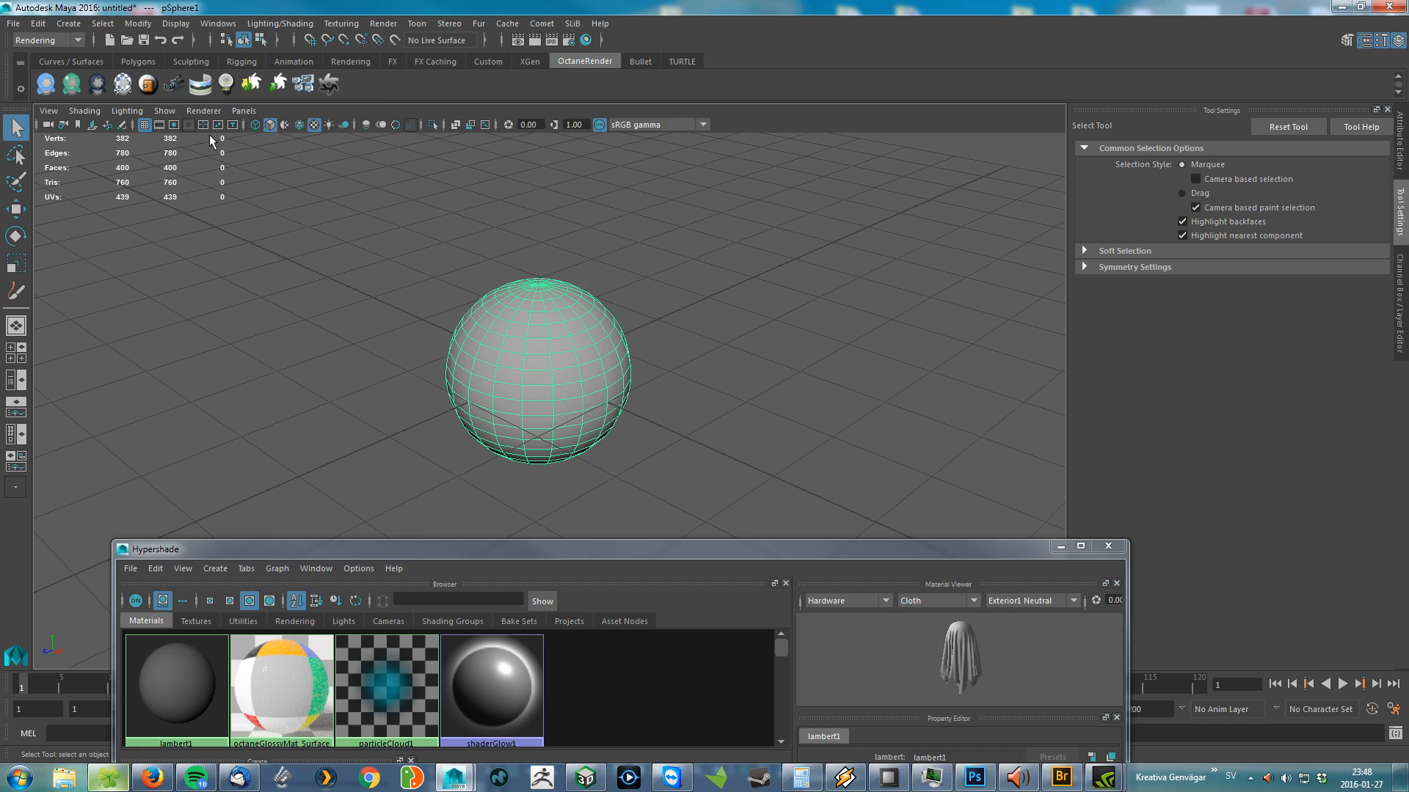
Step: Assign octaneGlossyMat_Surface to the selected sphere and clear the Hypershade window from the model
{"action": "left_click_drag", "start_coordinate": [496, 549], "coordinate": [558, 128]}
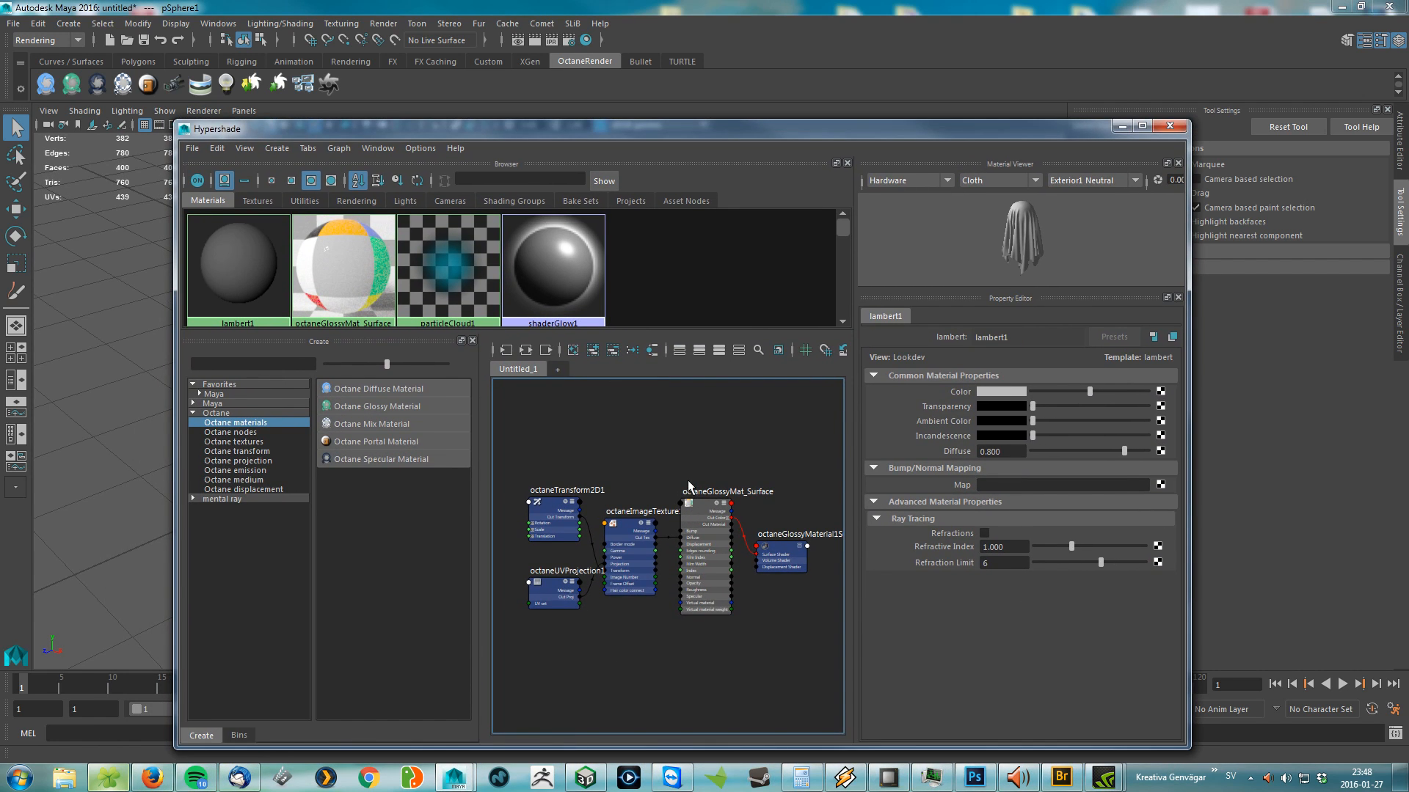
{"action": "right_click", "coordinate": [688, 505]}
{"action": "left_click", "coordinate": [687, 461]}
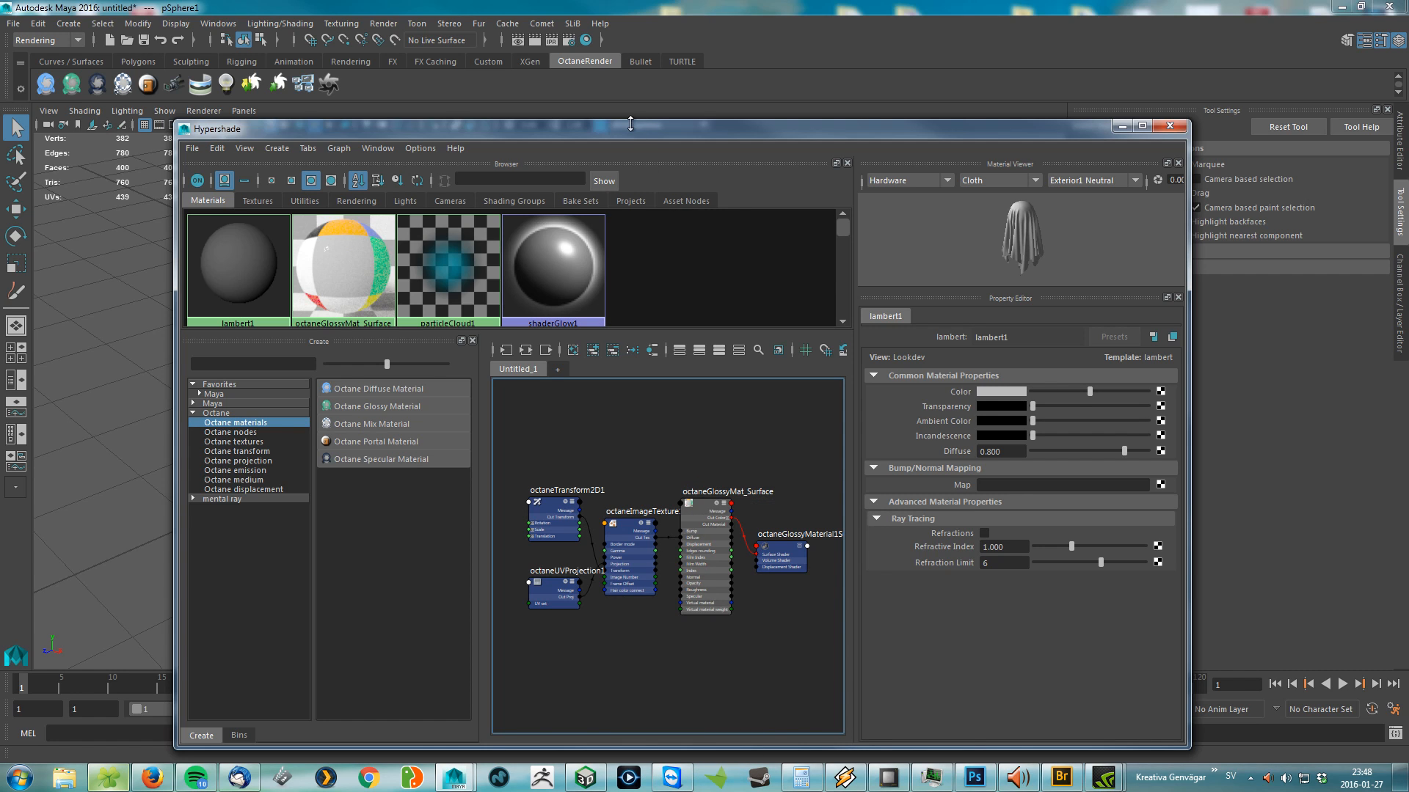
{"action": "left_click_drag", "start_coordinate": [620, 130], "coordinate": [591, 546]}
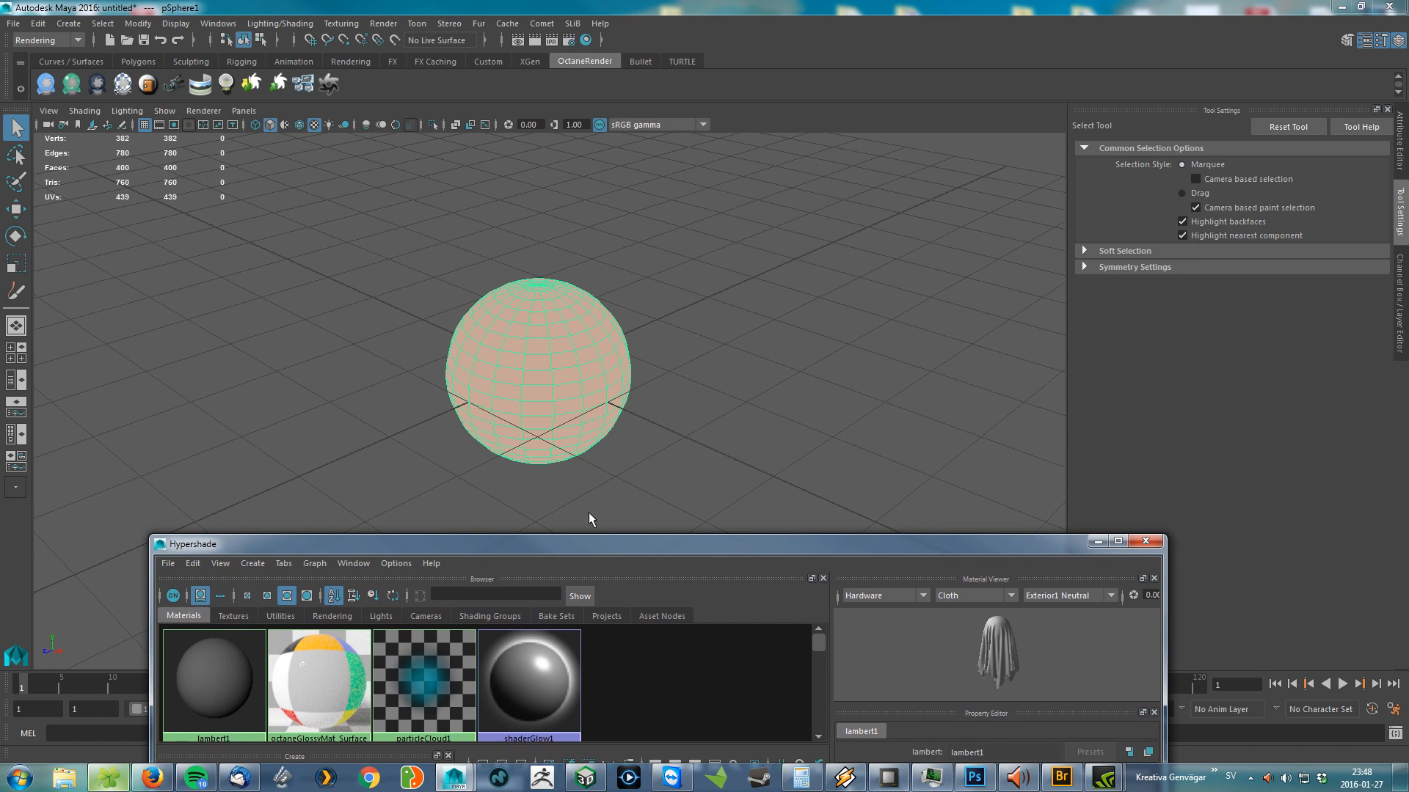
Step: Set the viewport renderer to Legacy High Quality Viewport and deselect the sphere
{"action": "left_click", "coordinate": [204, 111]}
{"action": "left_click", "coordinate": [208, 167]}
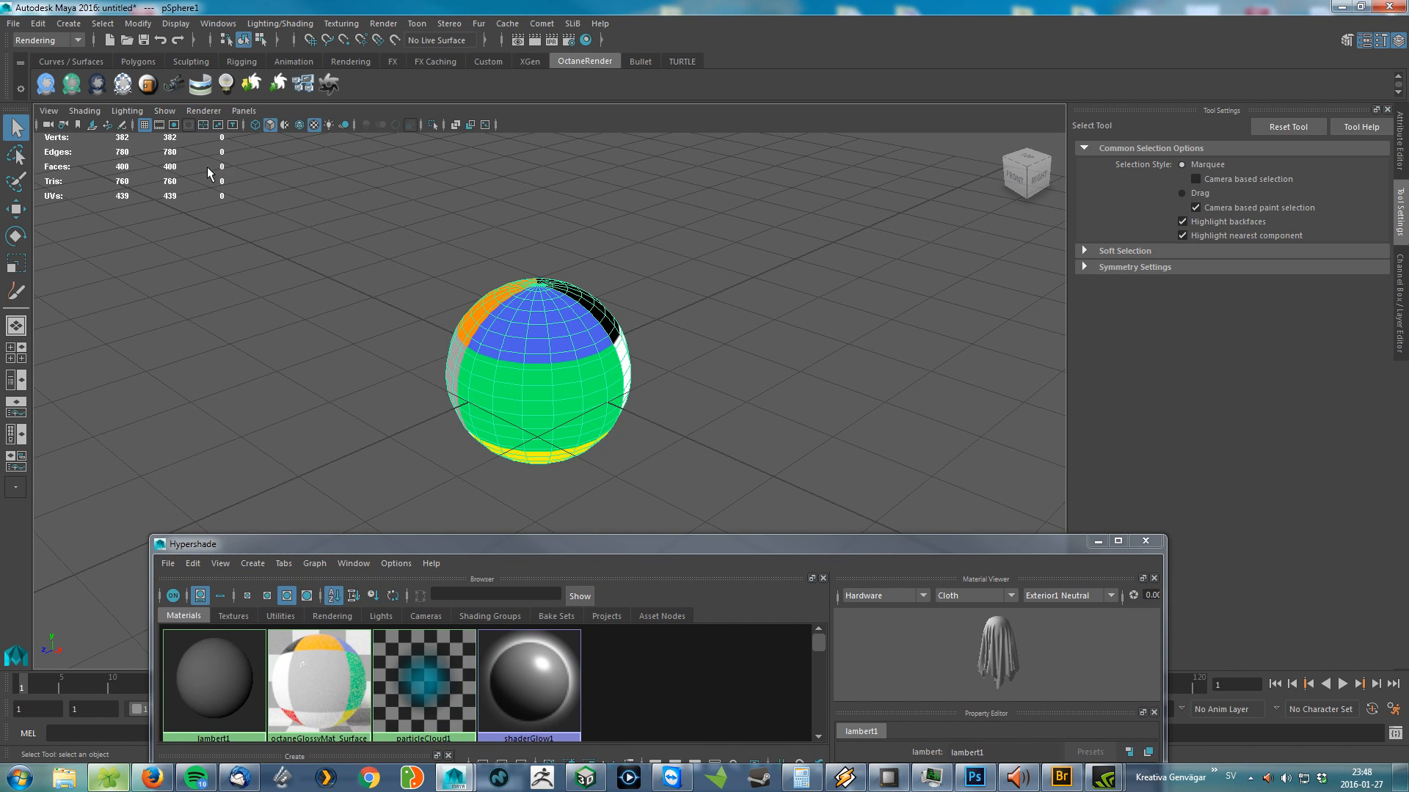
{"action": "left_click", "coordinate": [362, 250]}
{"action": "left_click", "coordinate": [188, 111]}
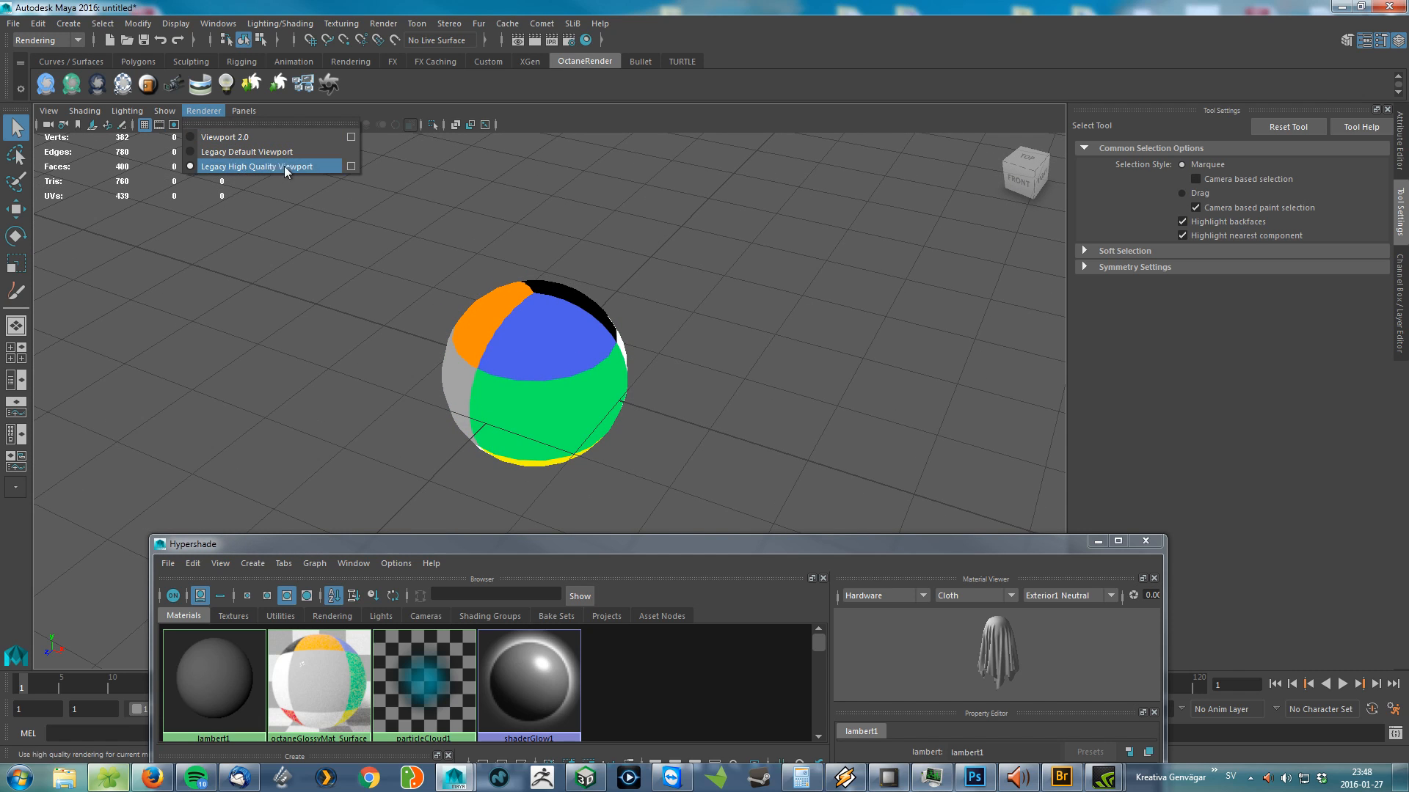
{"action": "left_click", "coordinate": [354, 363]}
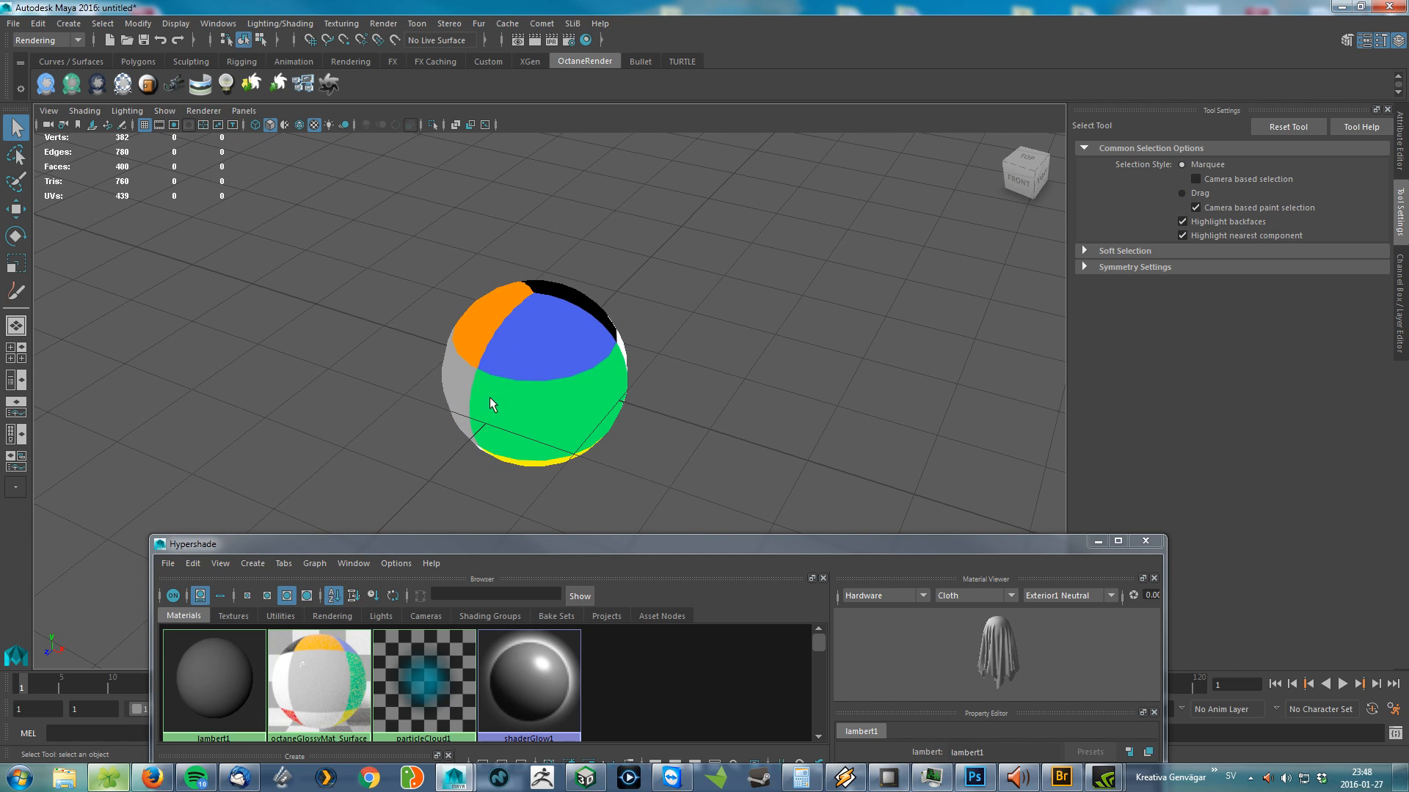
Step: Examine how the checks texture wraps around the sphere from above and from the front
{"action": "left_click_drag", "start_coordinate": [490, 397], "coordinate": [566, 317], "text": "alt"}
{"action": "left_click", "coordinate": [566, 317]}
{"action": "left_click_drag", "start_coordinate": [710, 328], "coordinate": [715, 307], "text": "alt"}
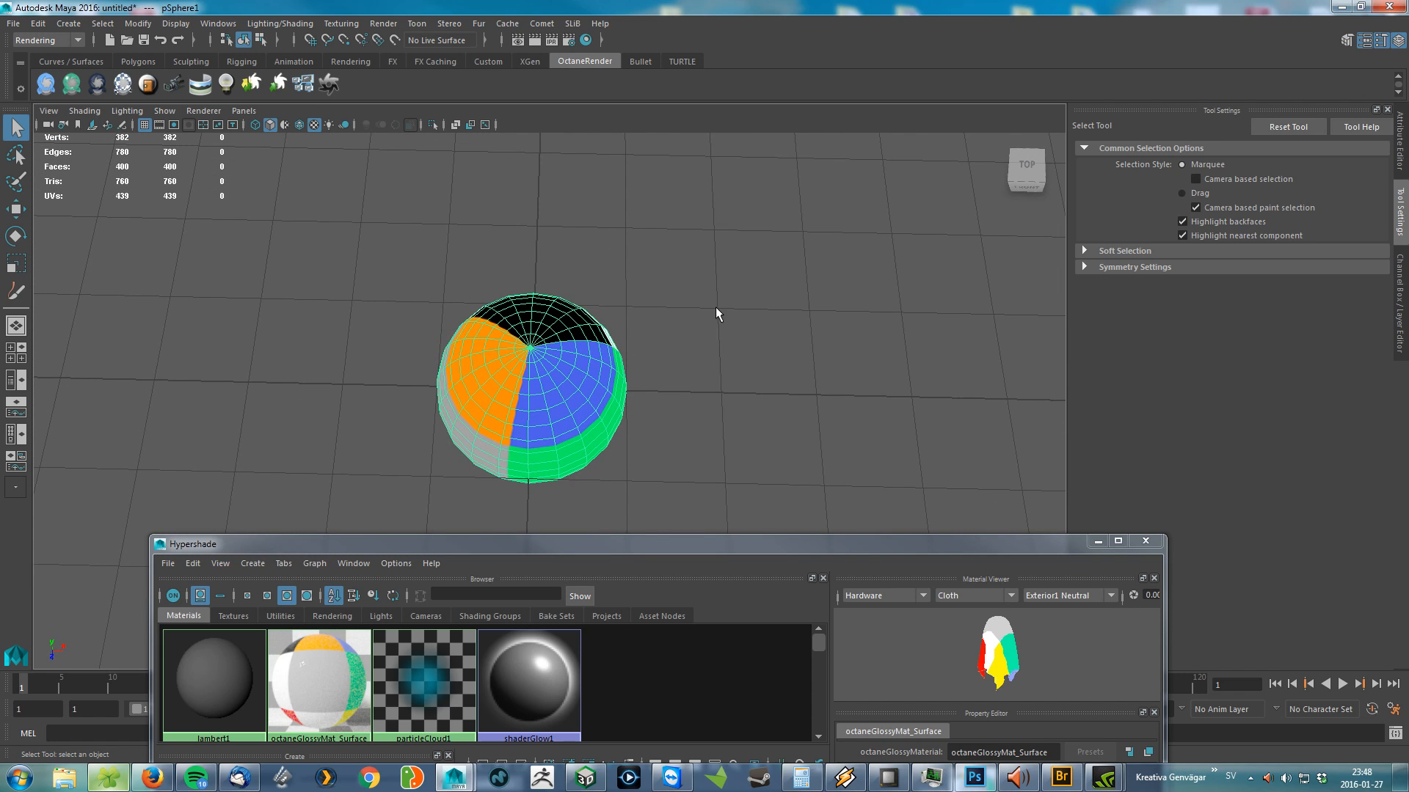
{"action": "left_click", "coordinate": [697, 298]}
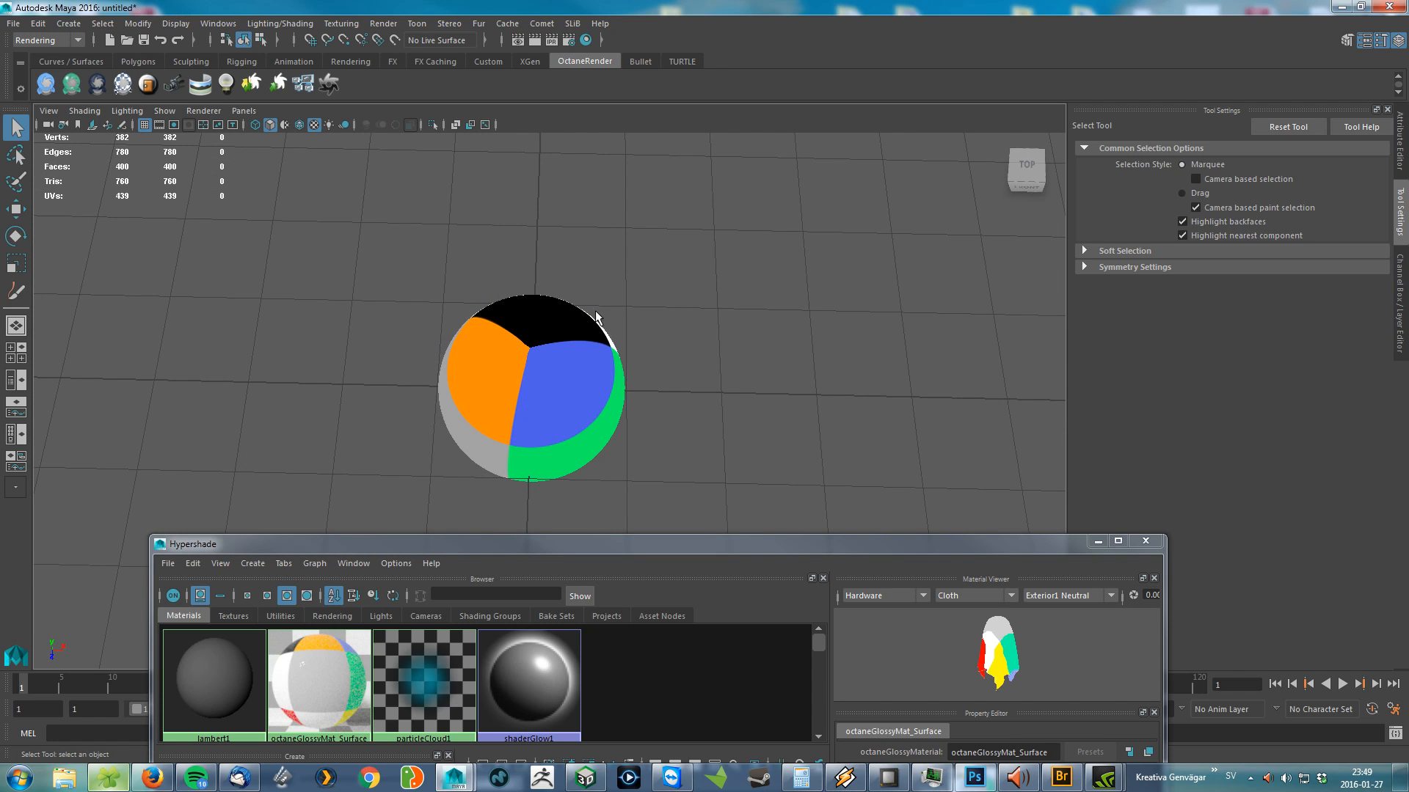
{"action": "left_click_drag", "start_coordinate": [597, 319], "coordinate": [566, 329], "text": "alt"}
{"action": "left_click_drag", "start_coordinate": [556, 416], "coordinate": [659, 495]}
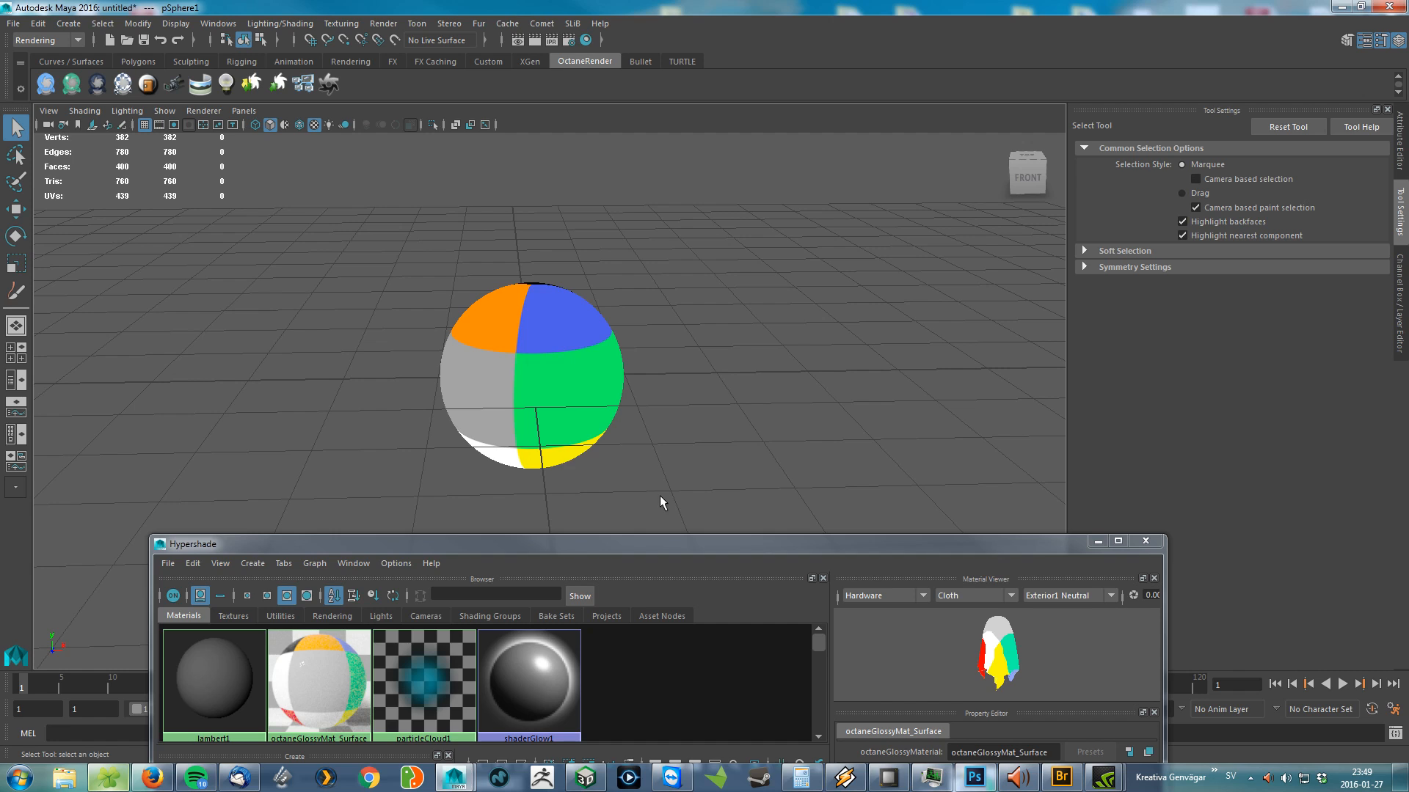
Step: Show the sphere's channels and examine its Octane shape attributes, including Geometry type and General visibility
{"action": "key", "text": "ctrl+a"}
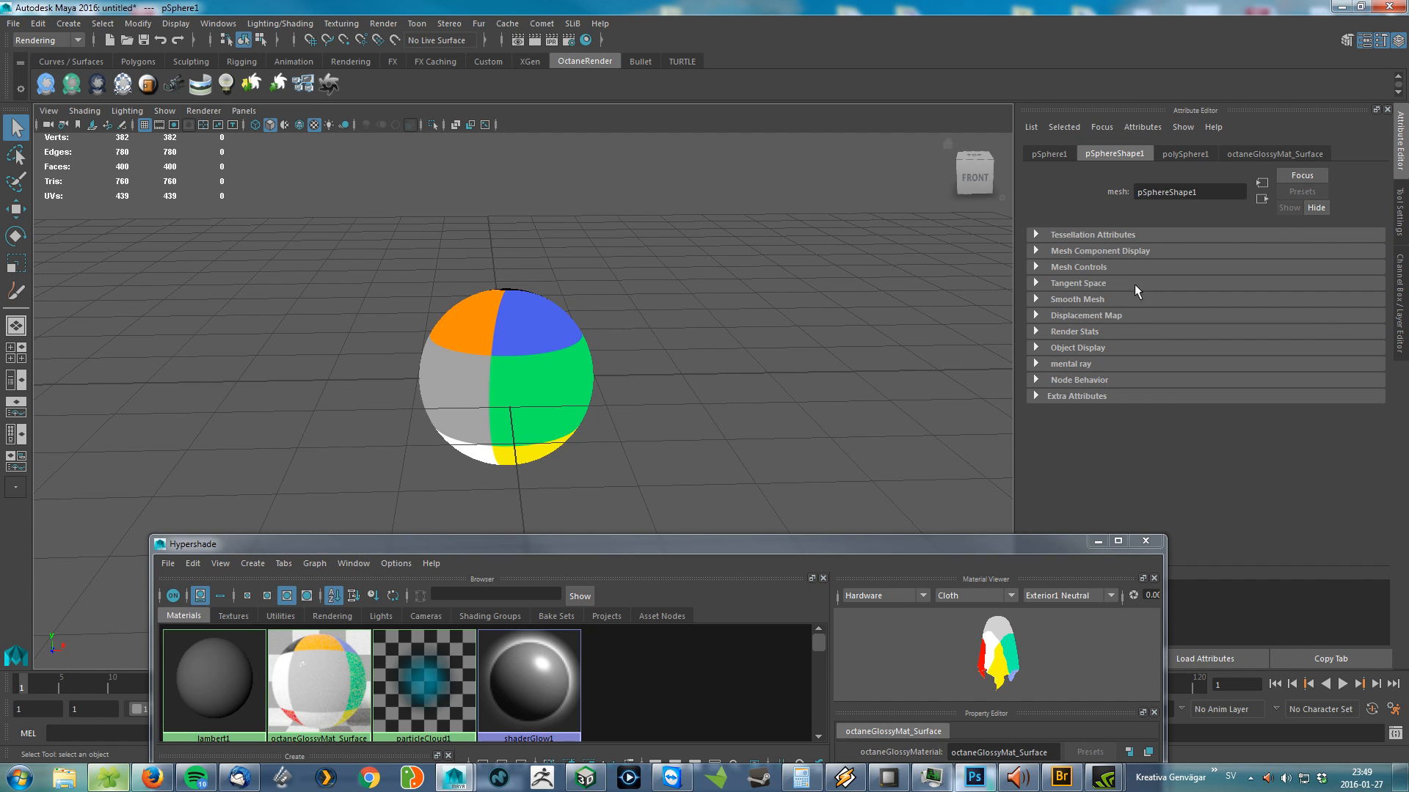
{"action": "left_click", "coordinate": [1403, 288]}
{"action": "left_click", "coordinate": [1371, 354]}
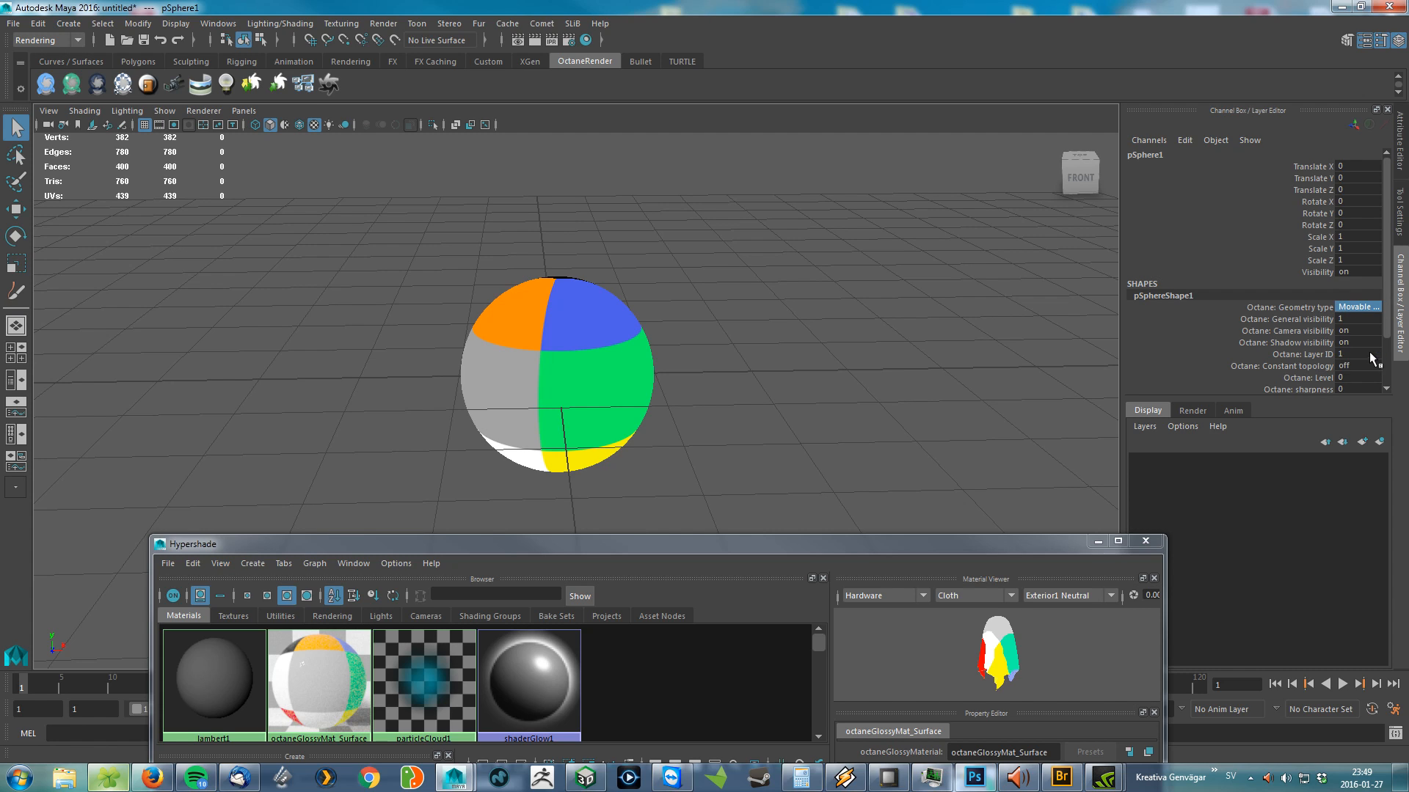
{"action": "left_click", "coordinate": [1304, 319]}
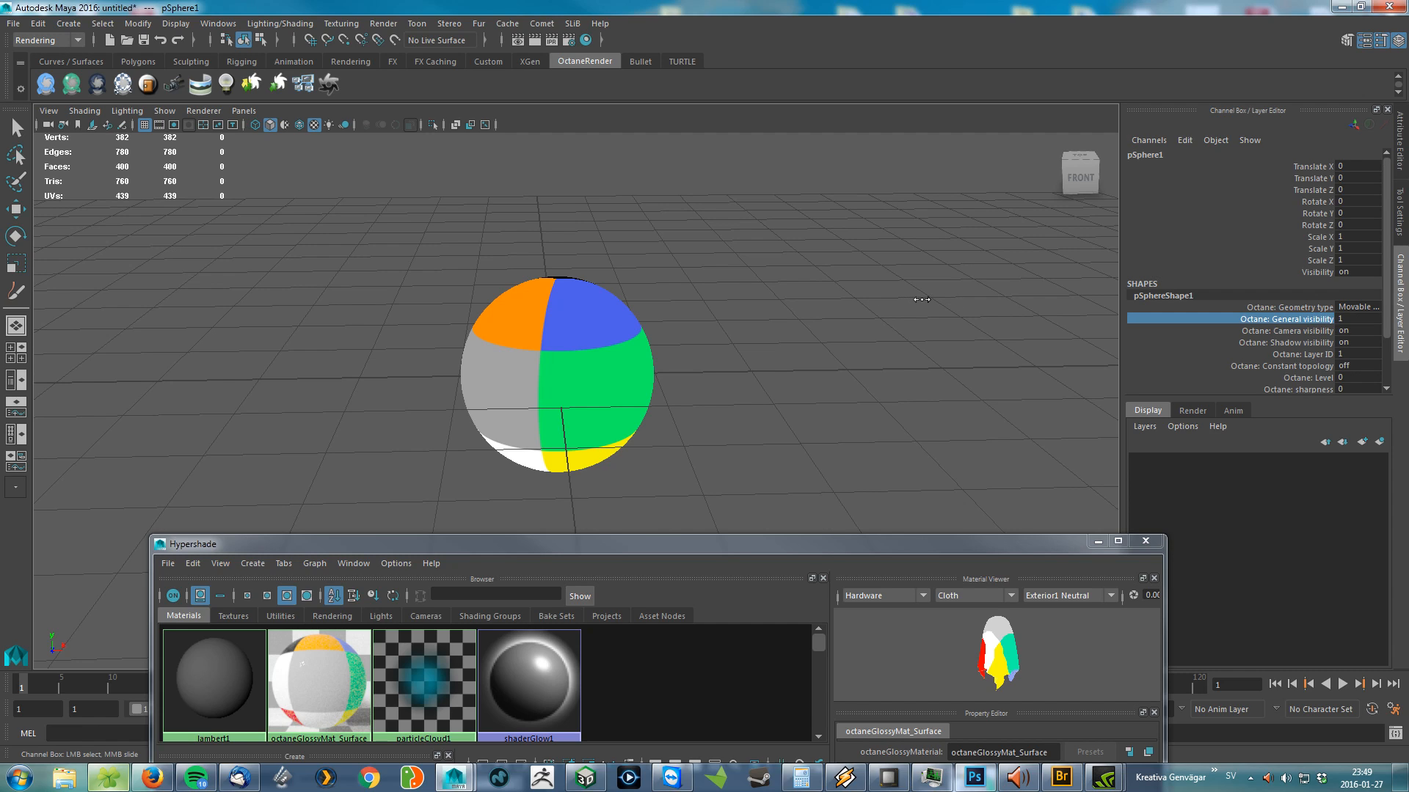
Step: Set the sphere's Octane: Level attribute to 2
{"action": "left_click", "coordinate": [1301, 380]}
{"action": "left_click", "coordinate": [1302, 353]}
{"action": "left_click", "coordinate": [1307, 378]}
{"action": "middle_click_drag", "start_coordinate": [1035, 361], "coordinate": [1084, 365]}
{"action": "key", "text": "q"}
{"action": "left_click", "coordinate": [1020, 356]}
{"action": "left_click", "coordinate": [496, 332]}
{"action": "left_click_drag", "start_coordinate": [301, 158], "coordinate": [563, 300], "text": "alt"}
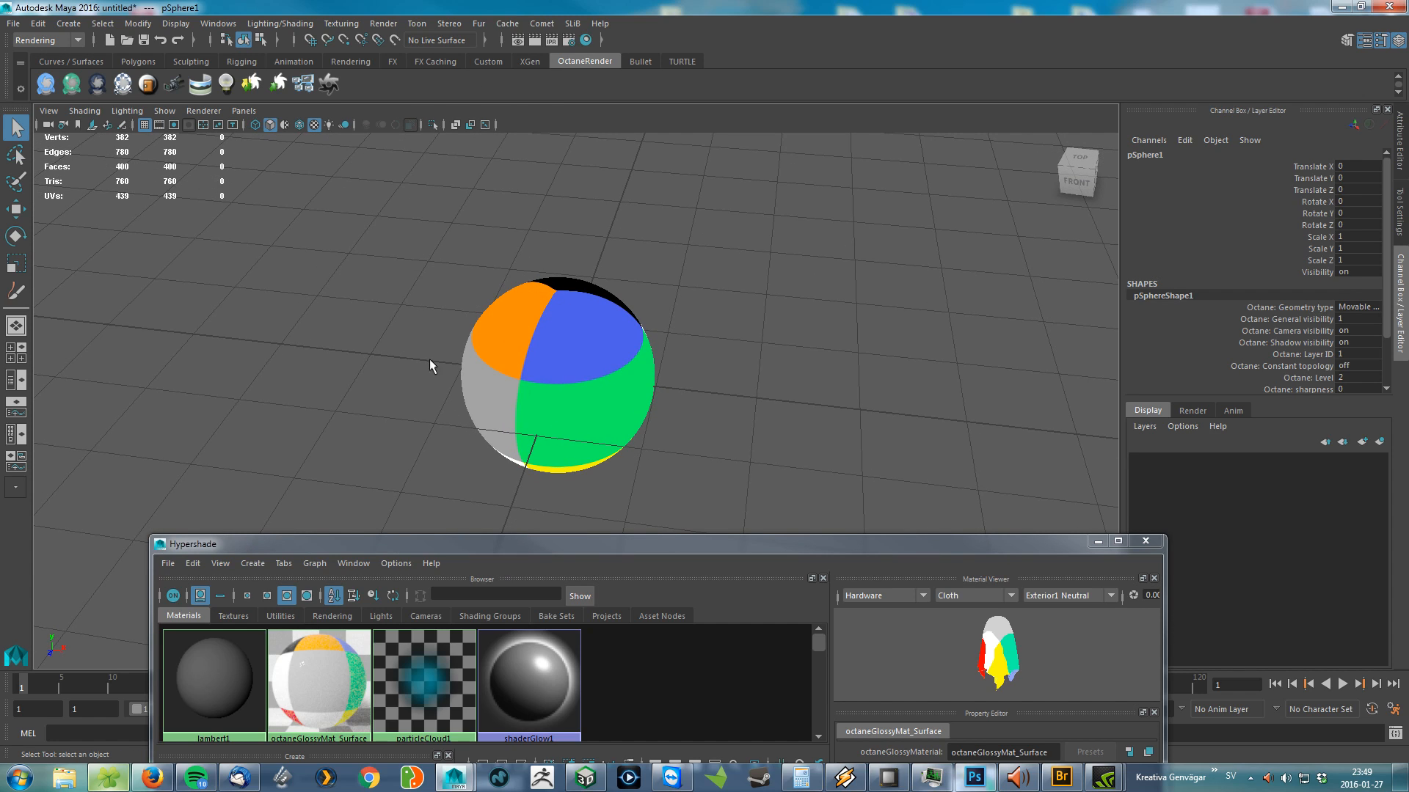
Step: Switch to the FX menu set and create dynamic hair on the sphere with U and V counts of 10 and length 0.5
{"action": "left_click", "coordinate": [27, 44]}
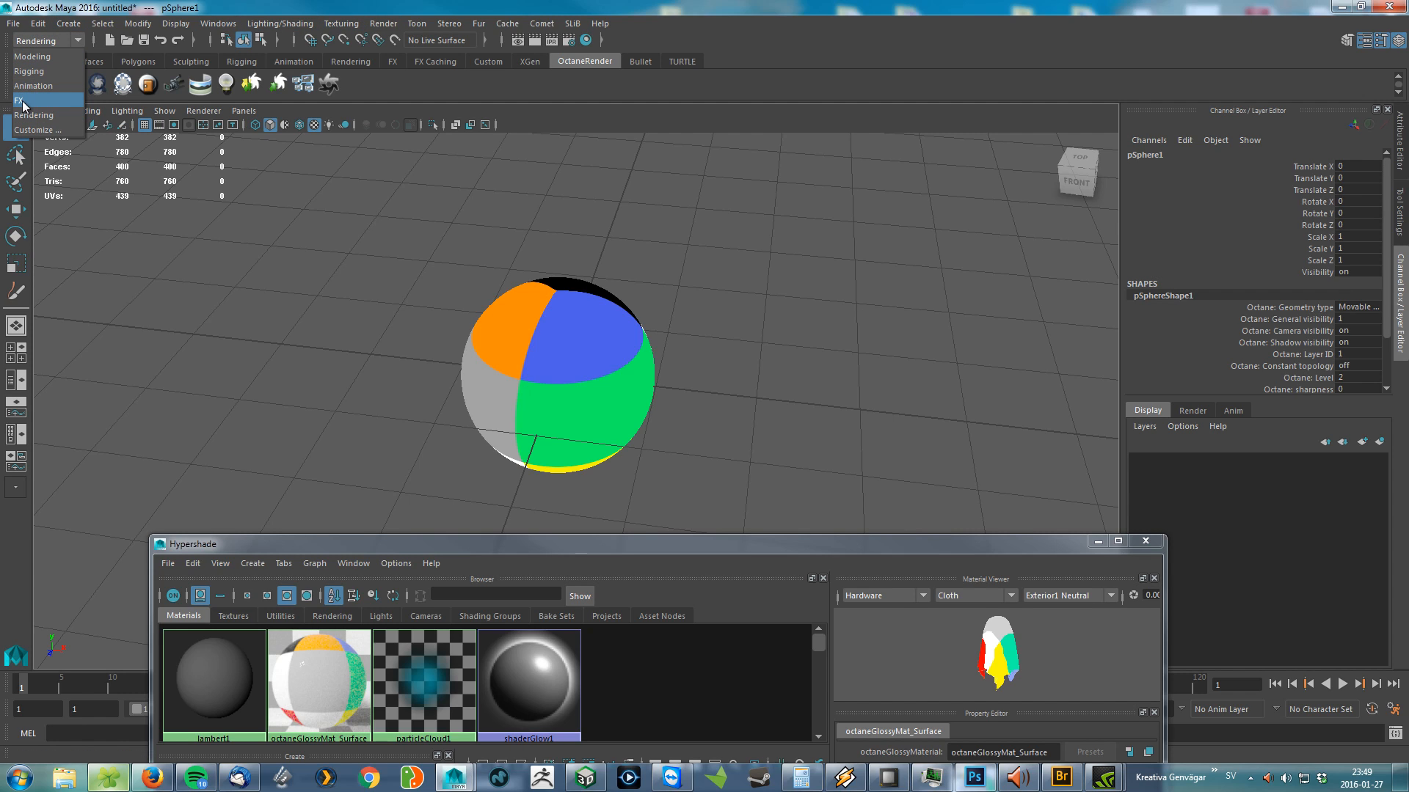
{"action": "left_click", "coordinate": [22, 103]}
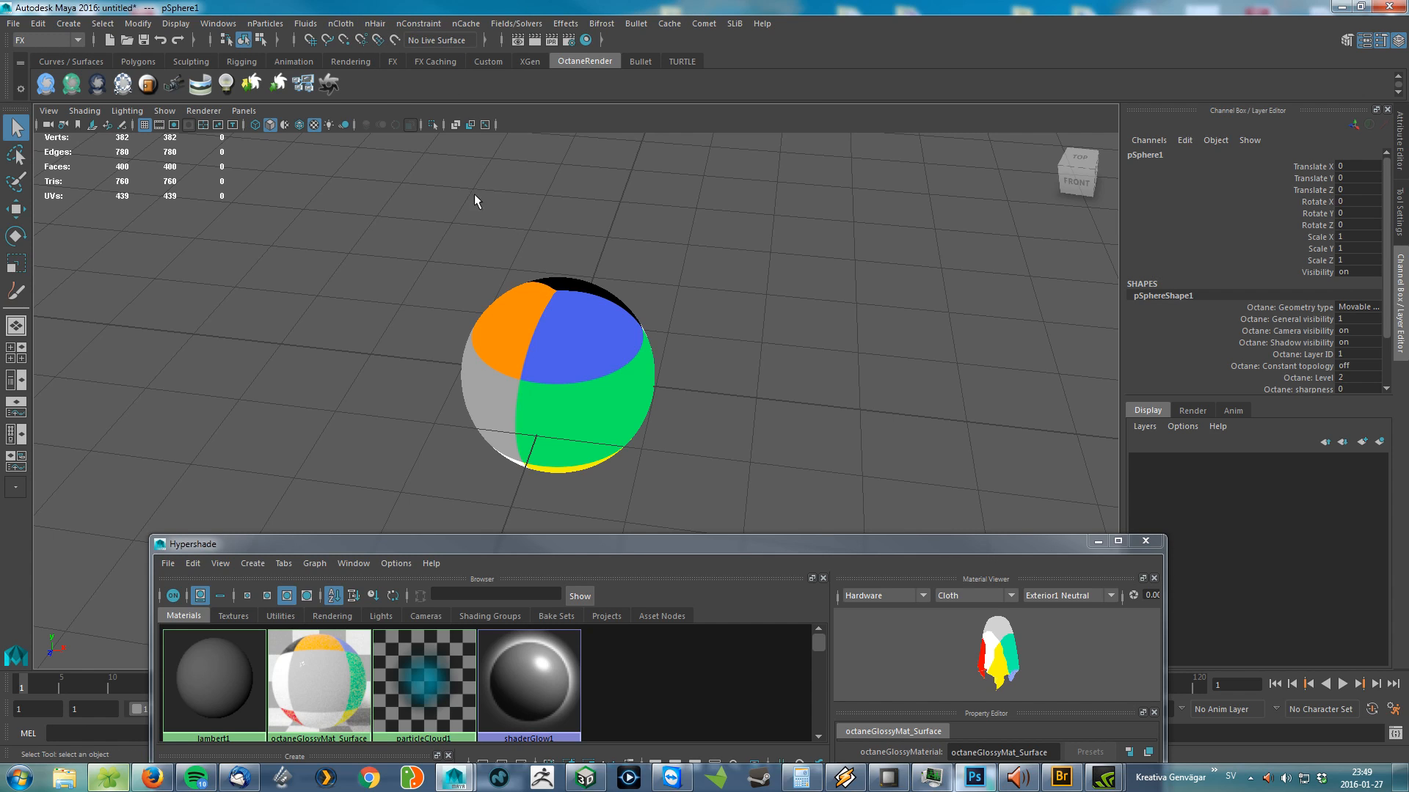
{"action": "left_click", "coordinate": [375, 23]}
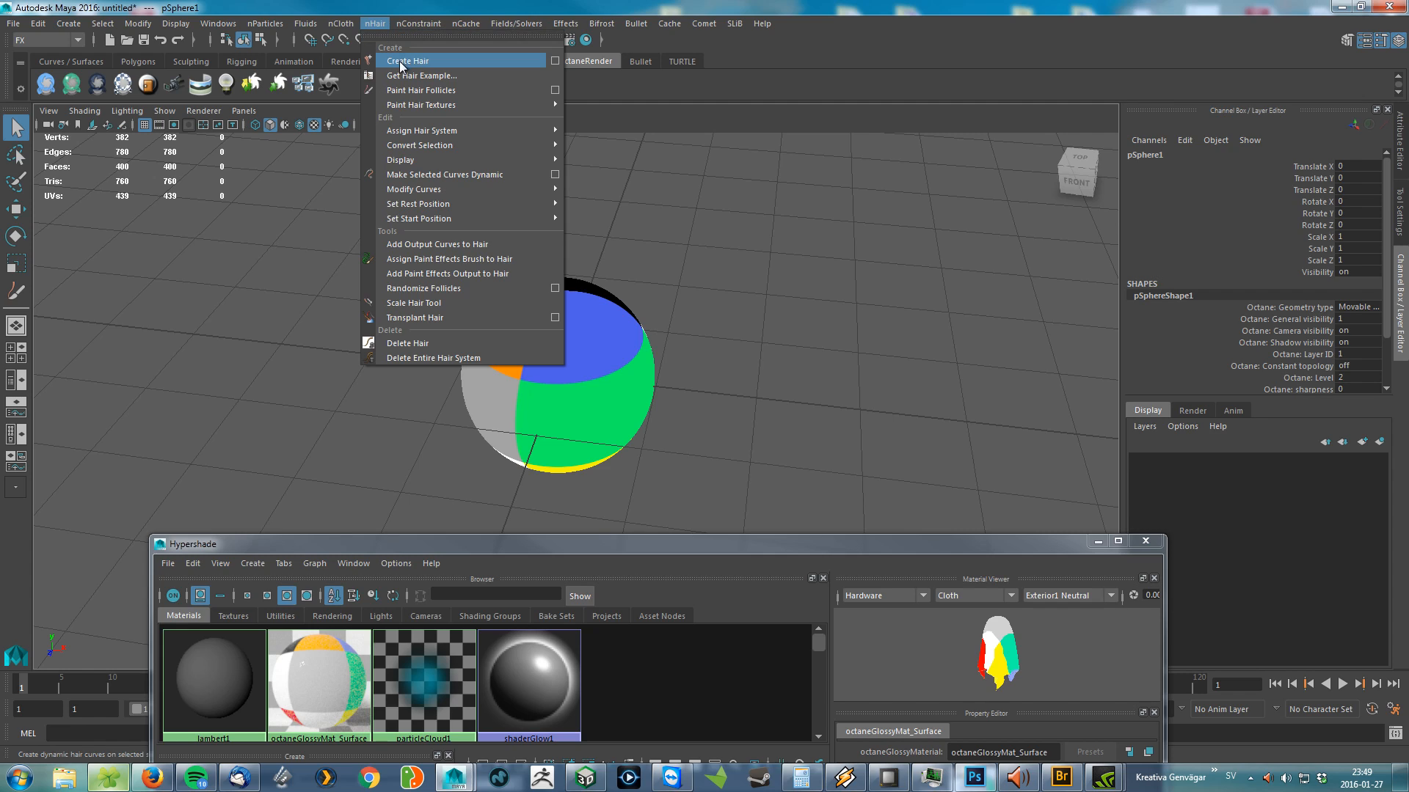
{"action": "left_click", "coordinate": [555, 60]}
{"action": "scroll", "coordinate": [1002, 168], "scroll_direction": "down", "scroll_amount": 1}
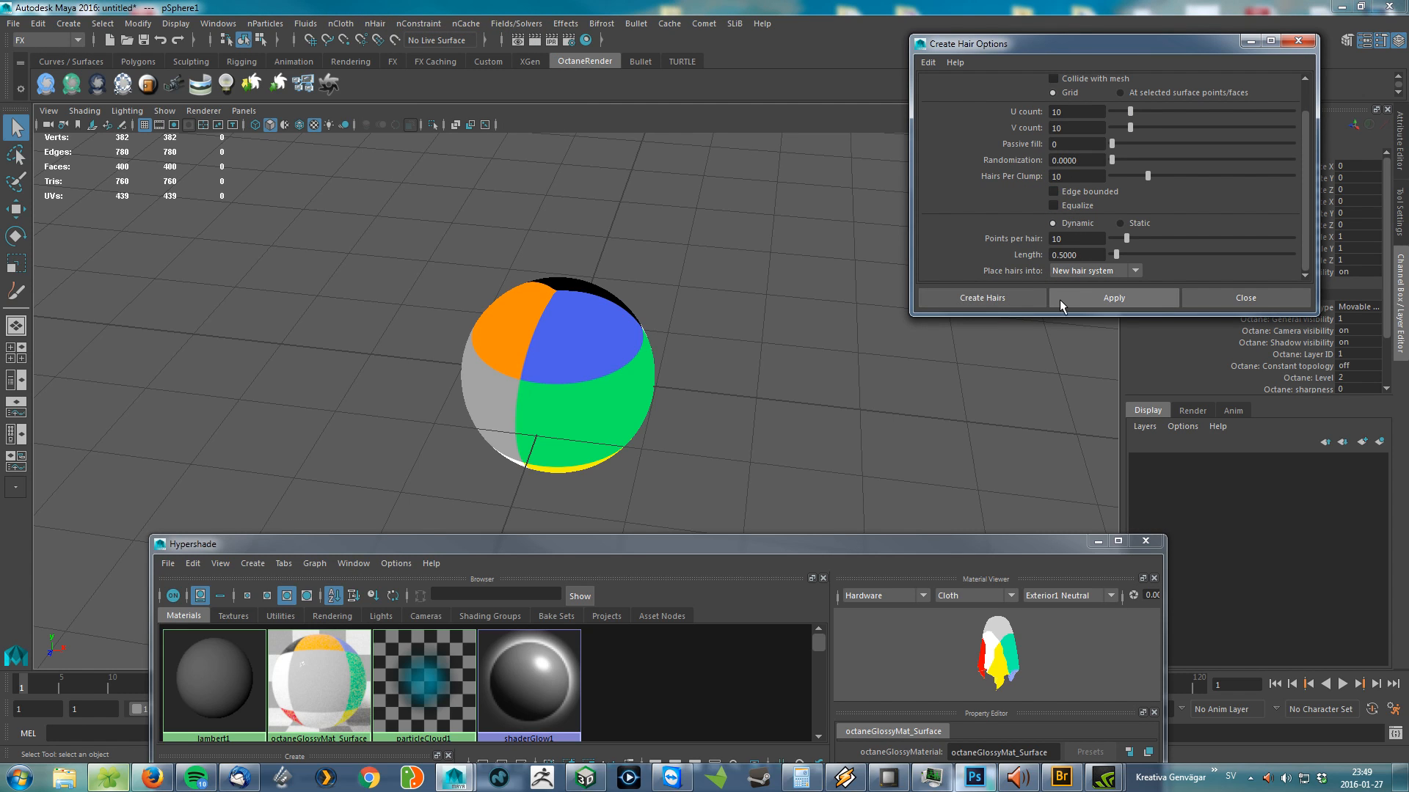
{"action": "left_click", "coordinate": [1103, 296]}
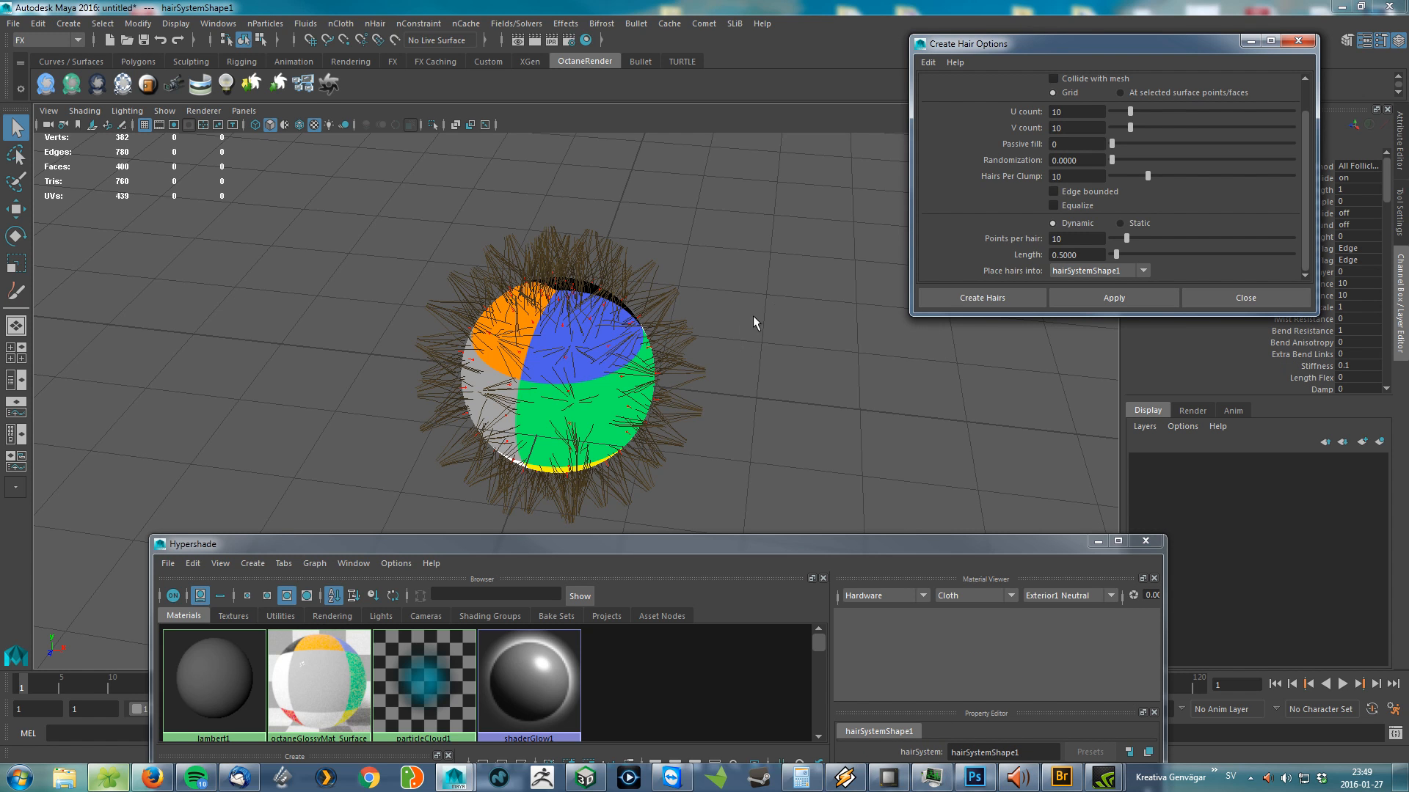
{"action": "left_click", "coordinate": [1283, 45]}
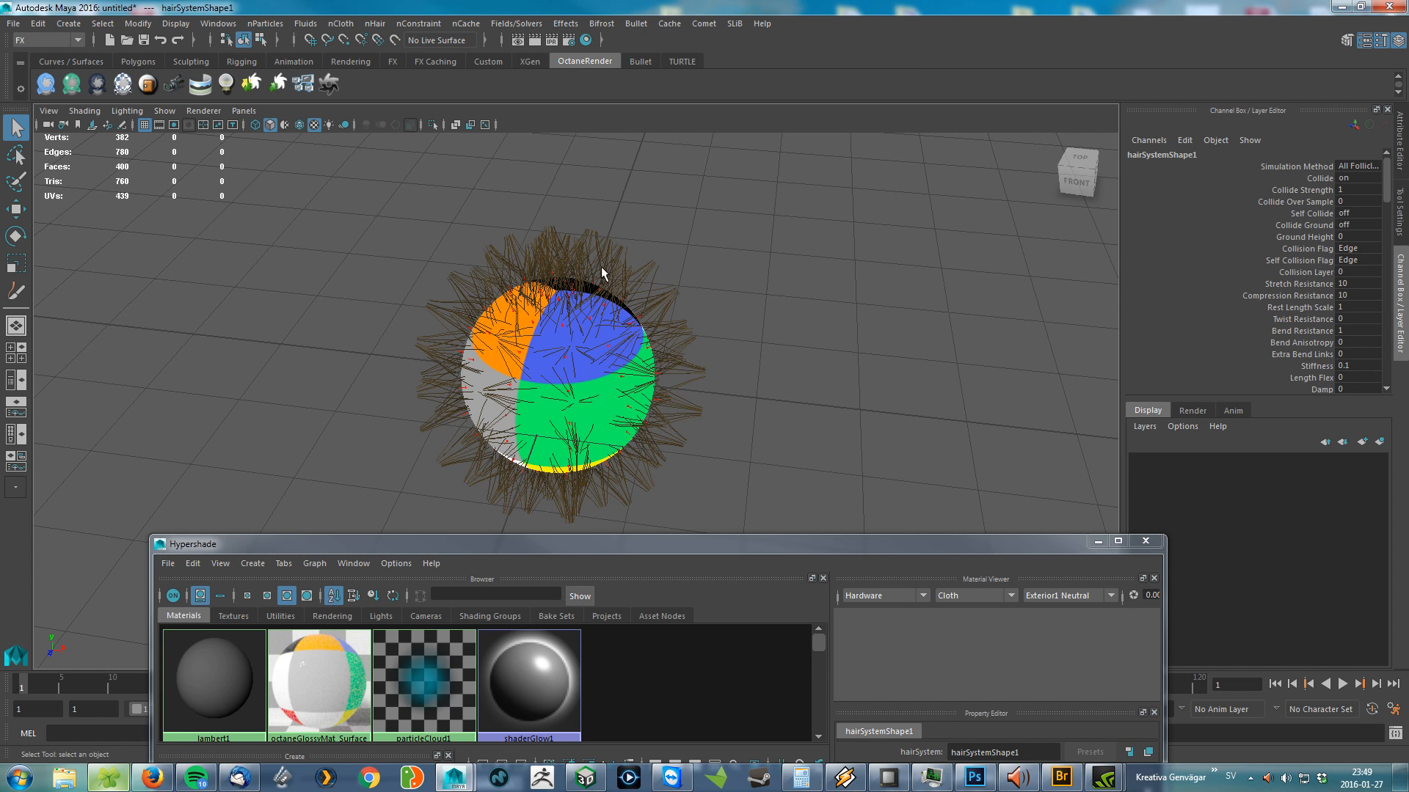
Step: Select the hair on the sphere, frame it closely and show its detailed attributes
{"action": "left_click_drag", "start_coordinate": [785, 253], "coordinate": [670, 252], "text": "alt"}
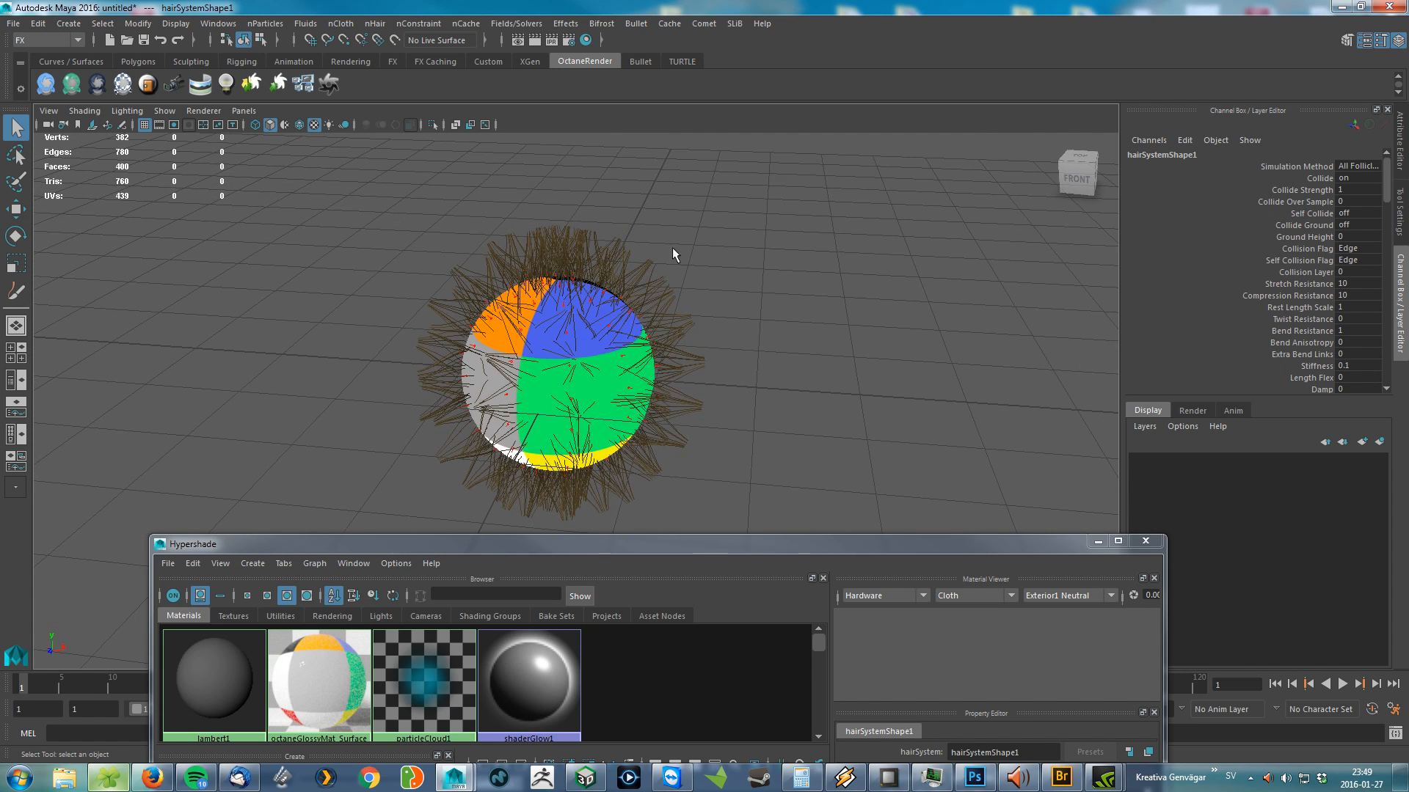
{"action": "left_click", "coordinate": [584, 239]}
{"action": "scroll", "coordinate": [639, 254], "scroll_direction": "up", "scroll_amount": 5}
{"action": "middle_click_drag", "start_coordinate": [878, 242], "coordinate": [808, 371], "text": "alt"}
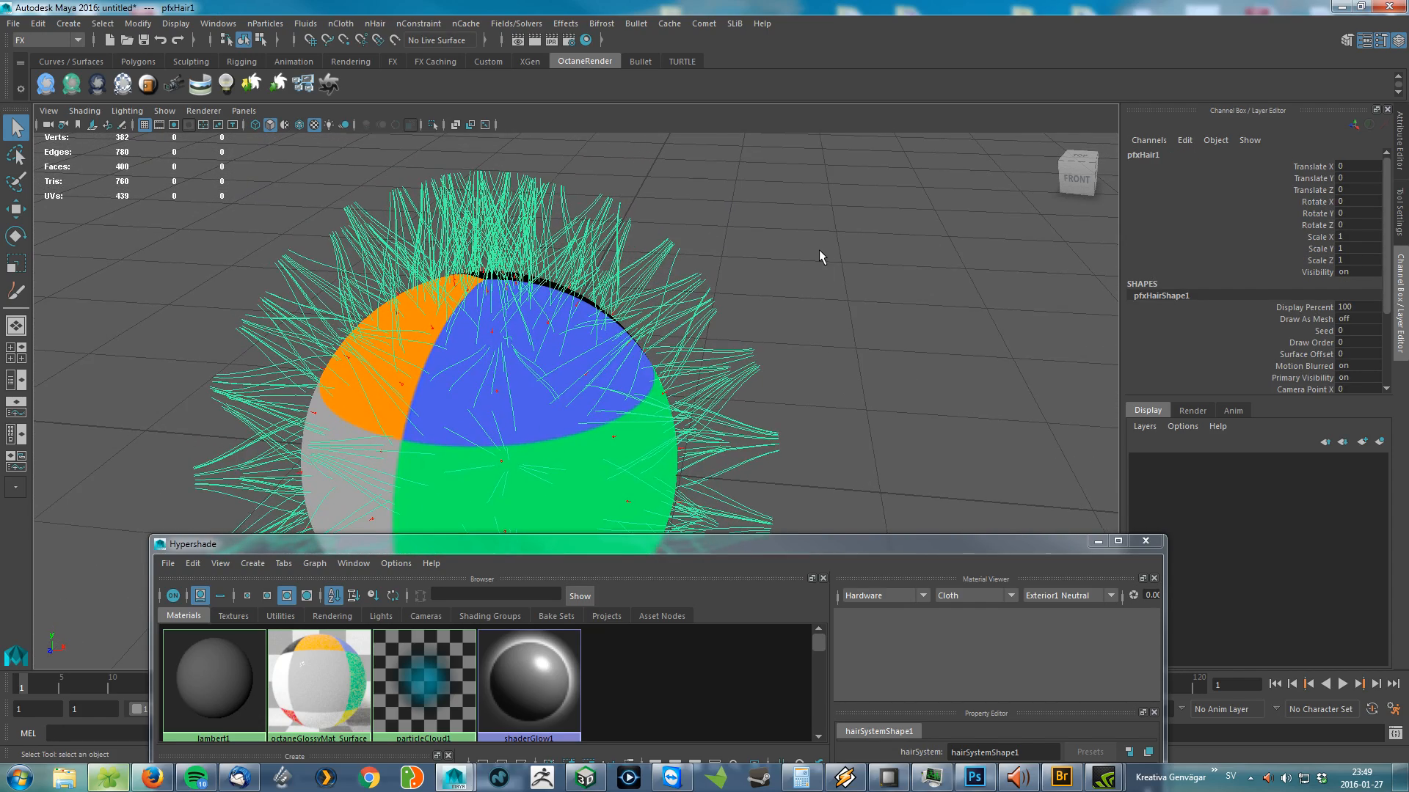
{"action": "left_click", "coordinate": [819, 251]}
{"action": "scroll", "coordinate": [692, 282], "scroll_direction": "up", "scroll_amount": 3}
{"action": "left_click", "coordinate": [677, 236]}
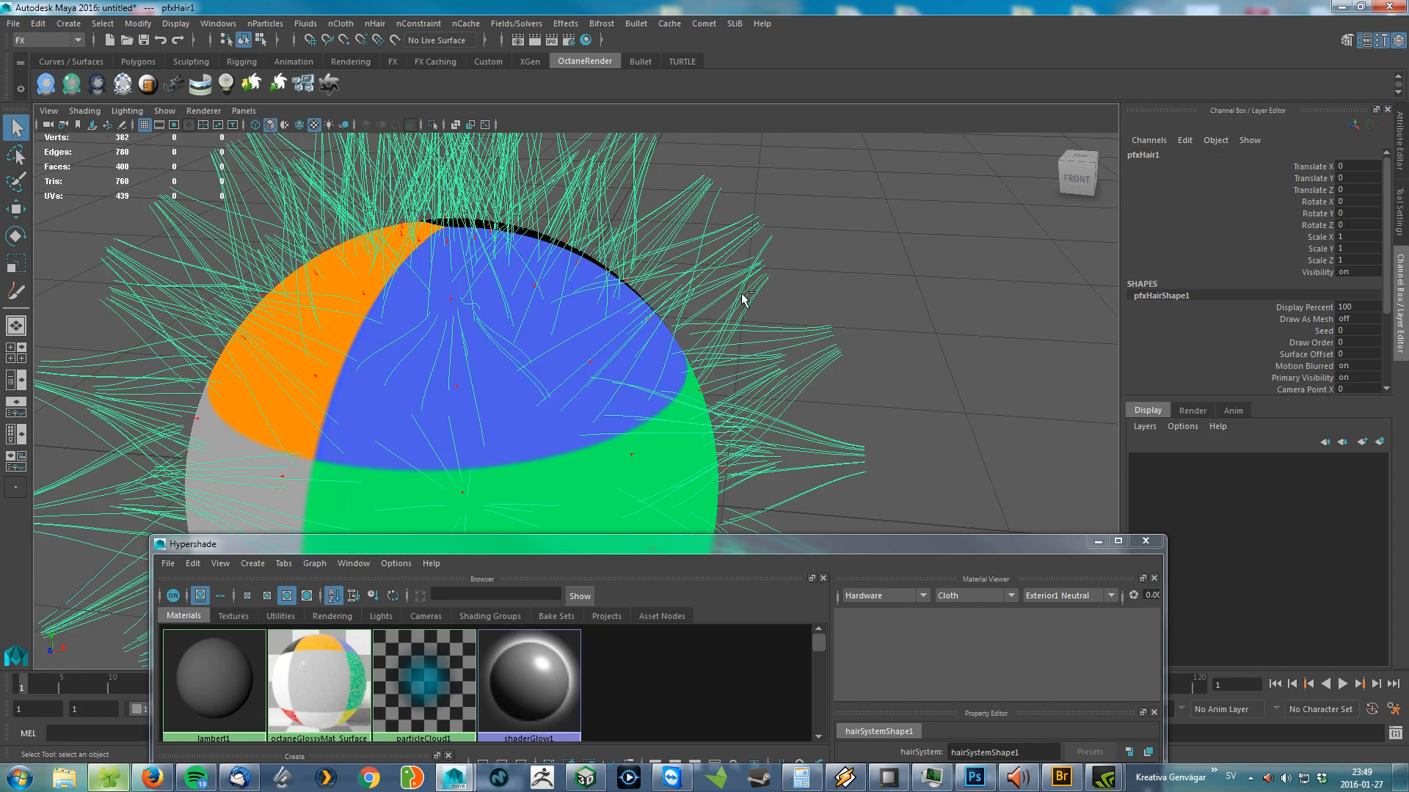
{"action": "key", "text": "ctrl+a"}
Step: Examine the attributes of the hair's connected nodes hairSystemShape1, hairSystem1, pfxHairShape1 and pfxHair1
{"action": "left_click", "coordinate": [1196, 153]}
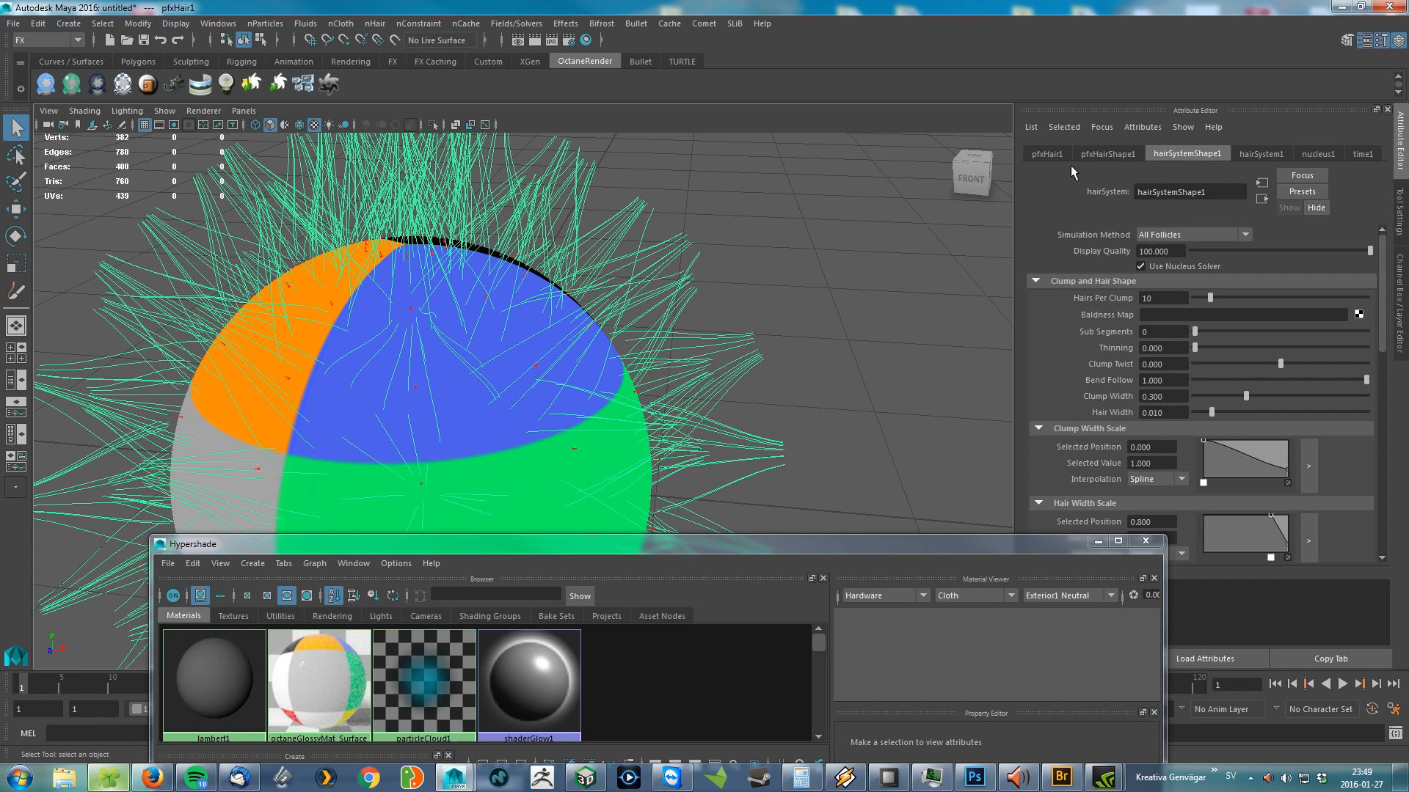
{"action": "left_click", "coordinate": [1259, 152]}
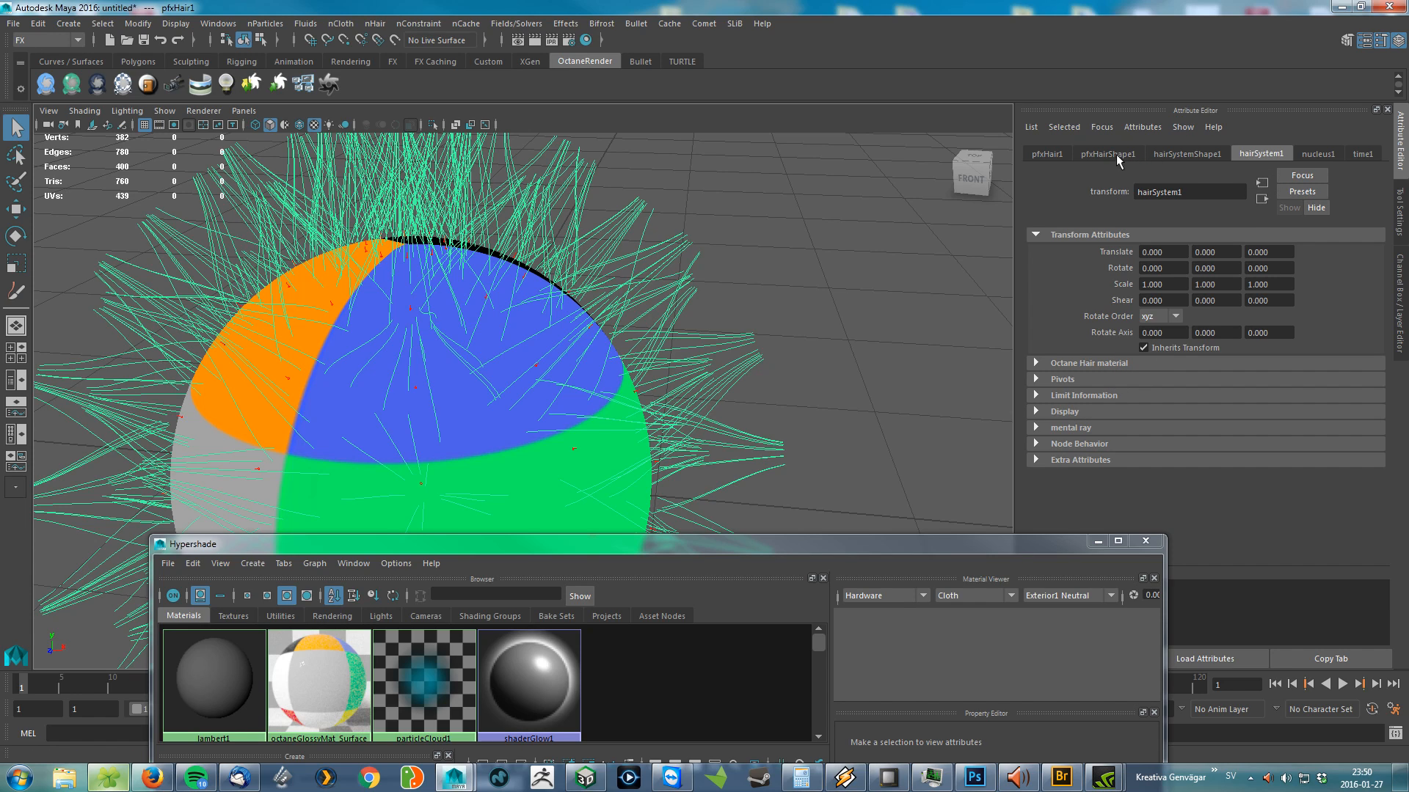
{"action": "left_click", "coordinate": [1089, 154]}
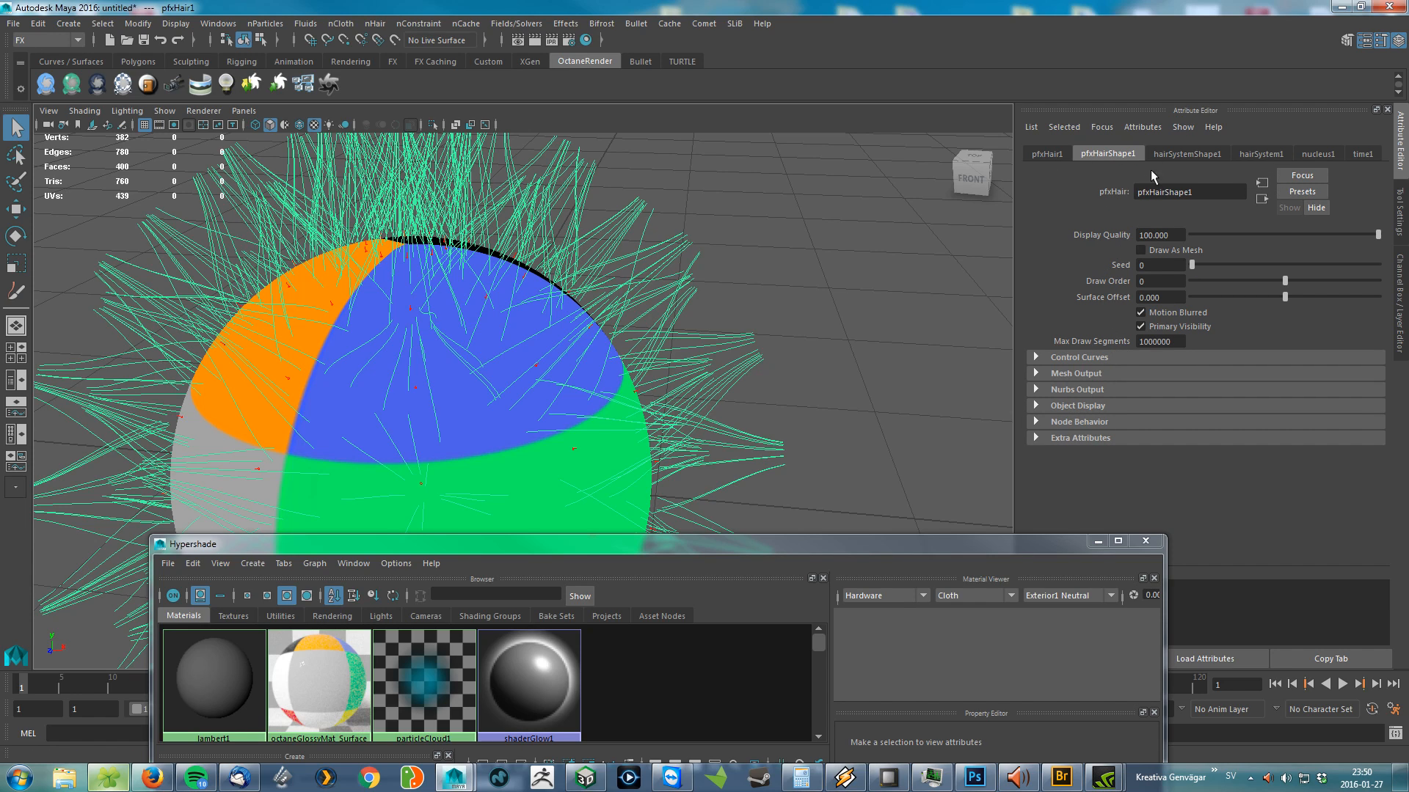
{"action": "left_click", "coordinate": [1189, 153]}
{"action": "left_click", "coordinate": [1251, 155]}
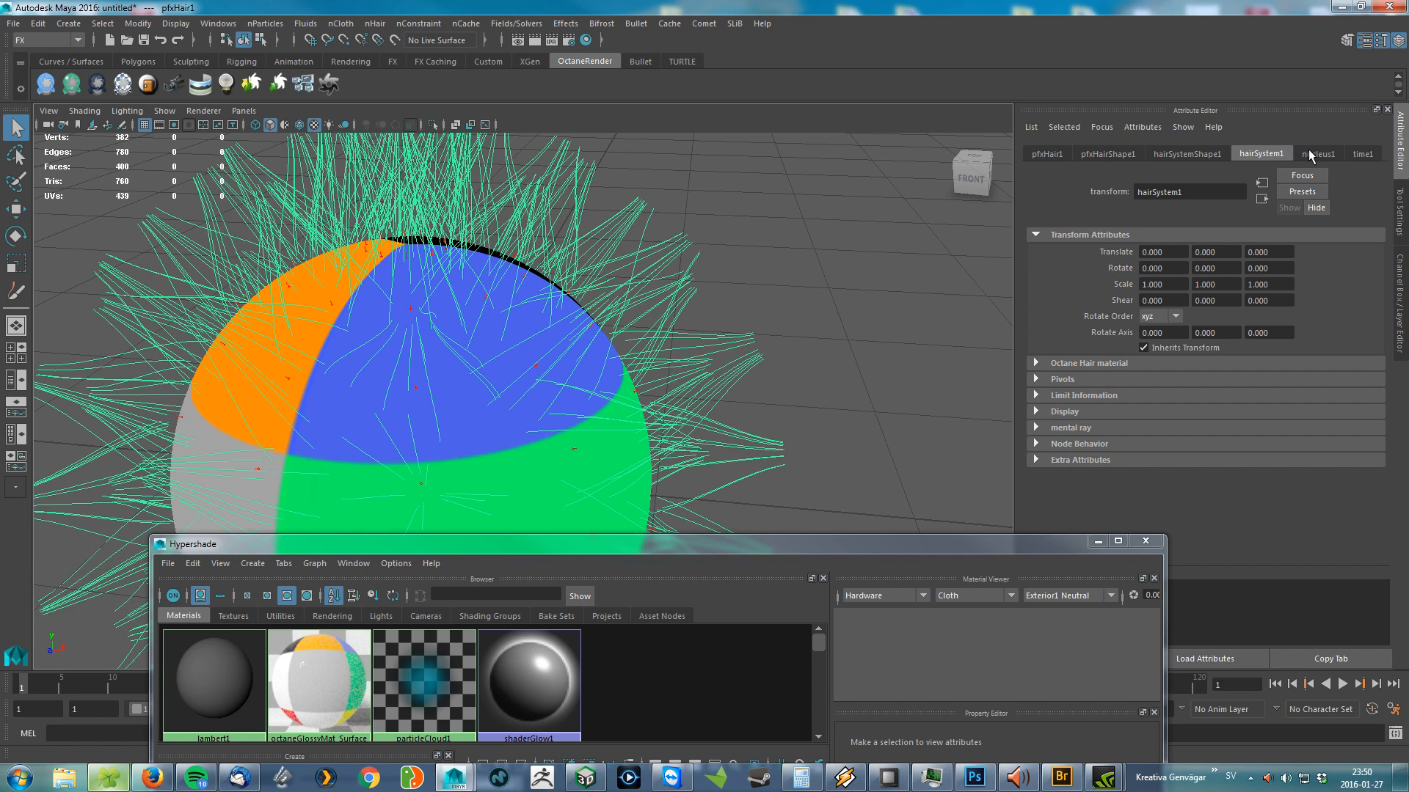
{"action": "left_click", "coordinate": [1050, 155]}
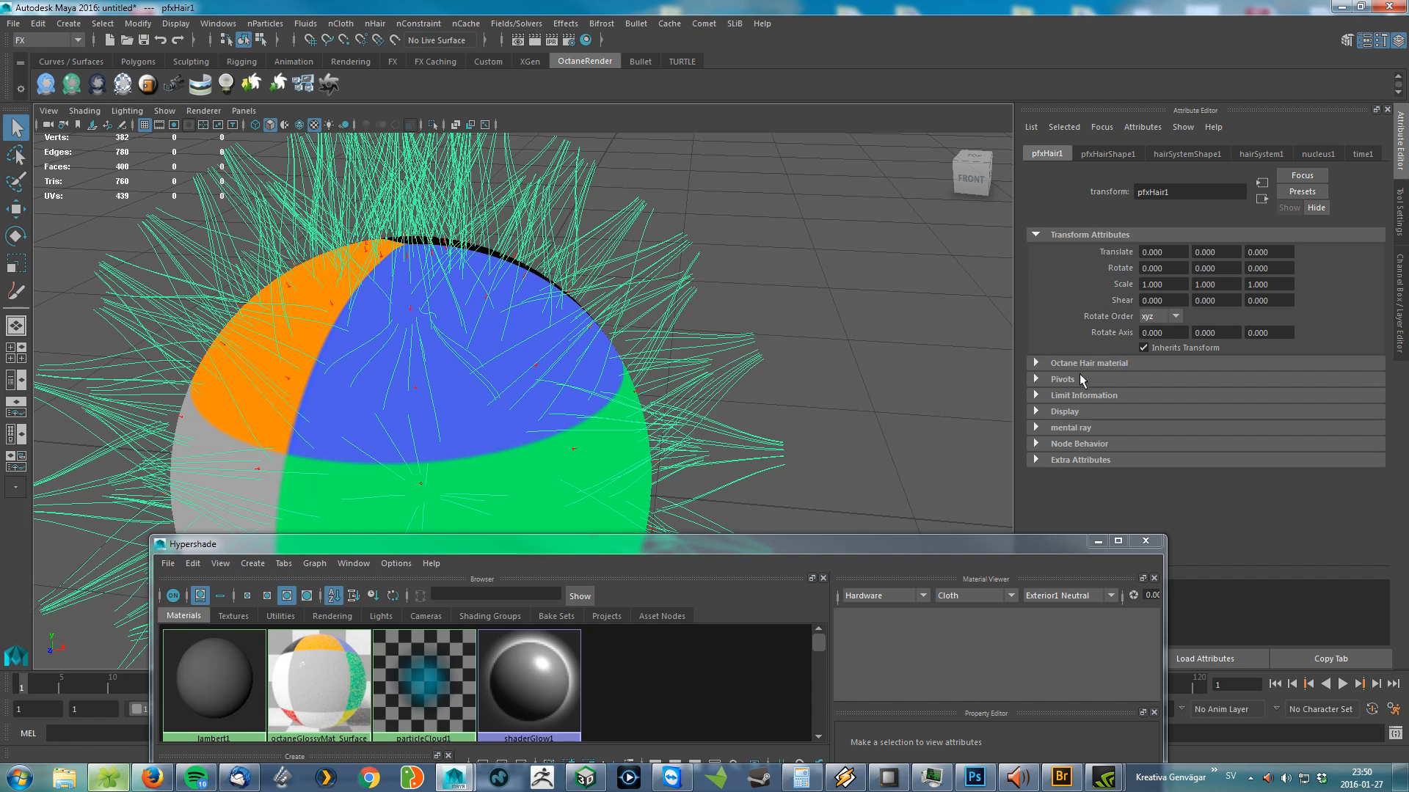
{"action": "left_click", "coordinate": [1108, 154]}
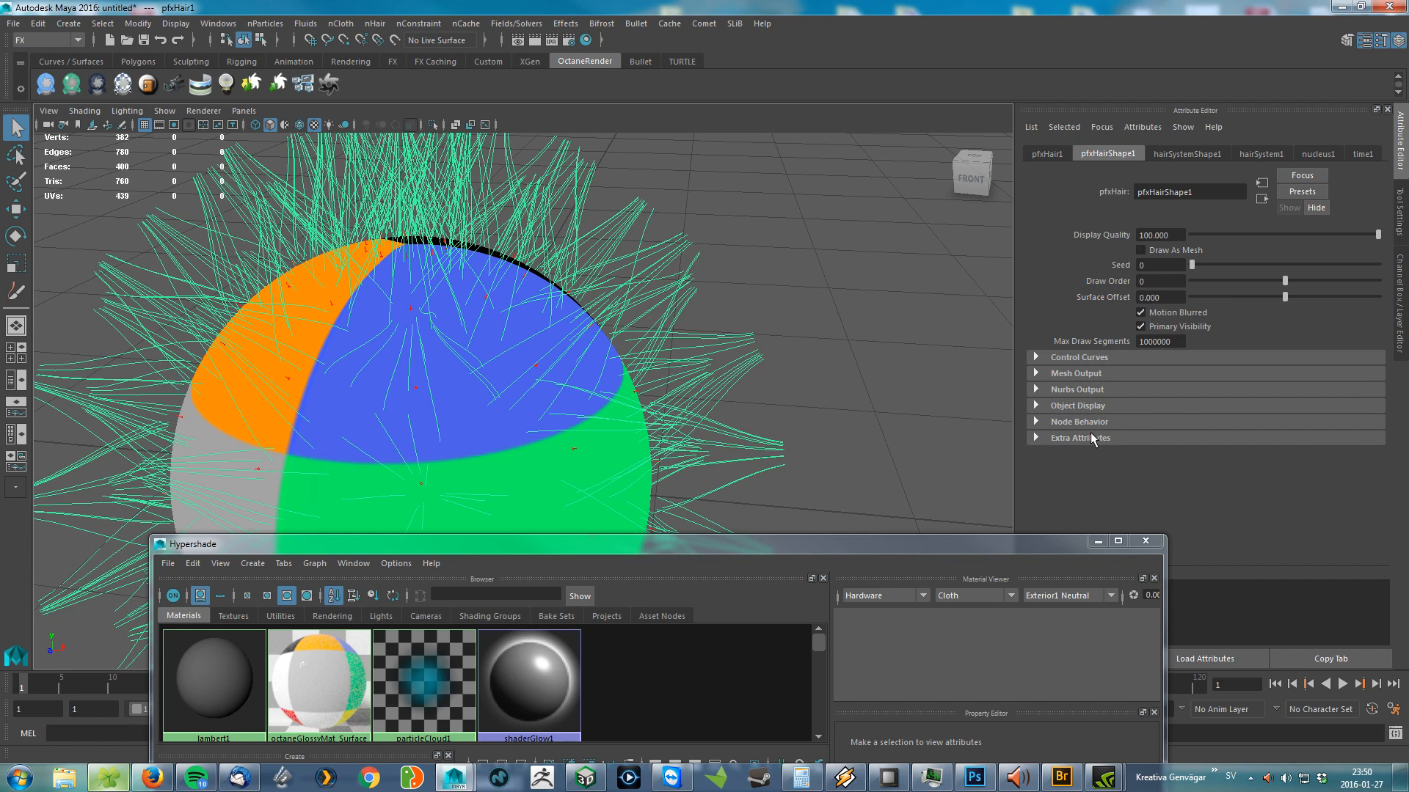
Step: Map a File texture to the Hair Color of hairSystemShape1, using sourceimages\checks.png with Filter Type Off
{"action": "left_click", "coordinate": [1176, 154]}
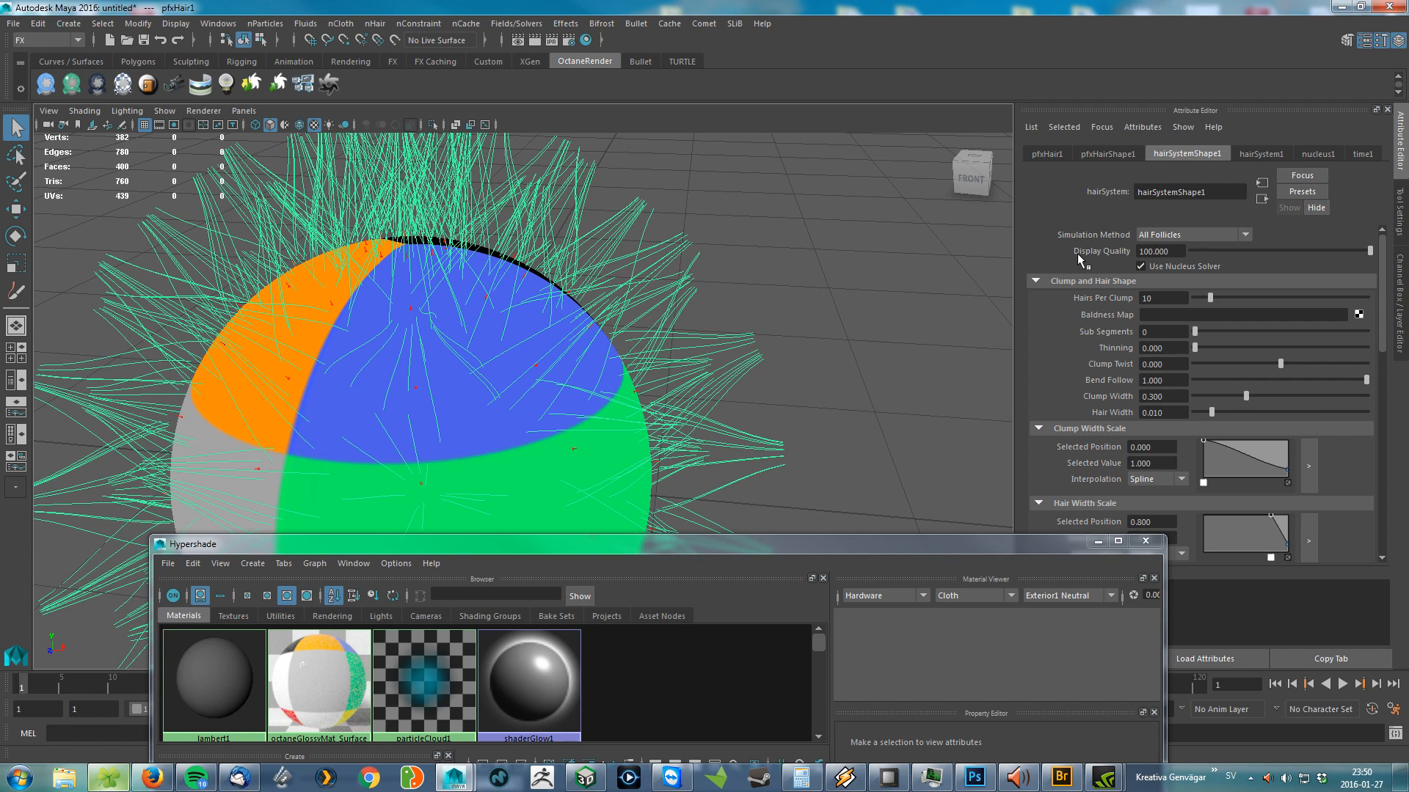
{"action": "left_click", "coordinate": [1065, 282]}
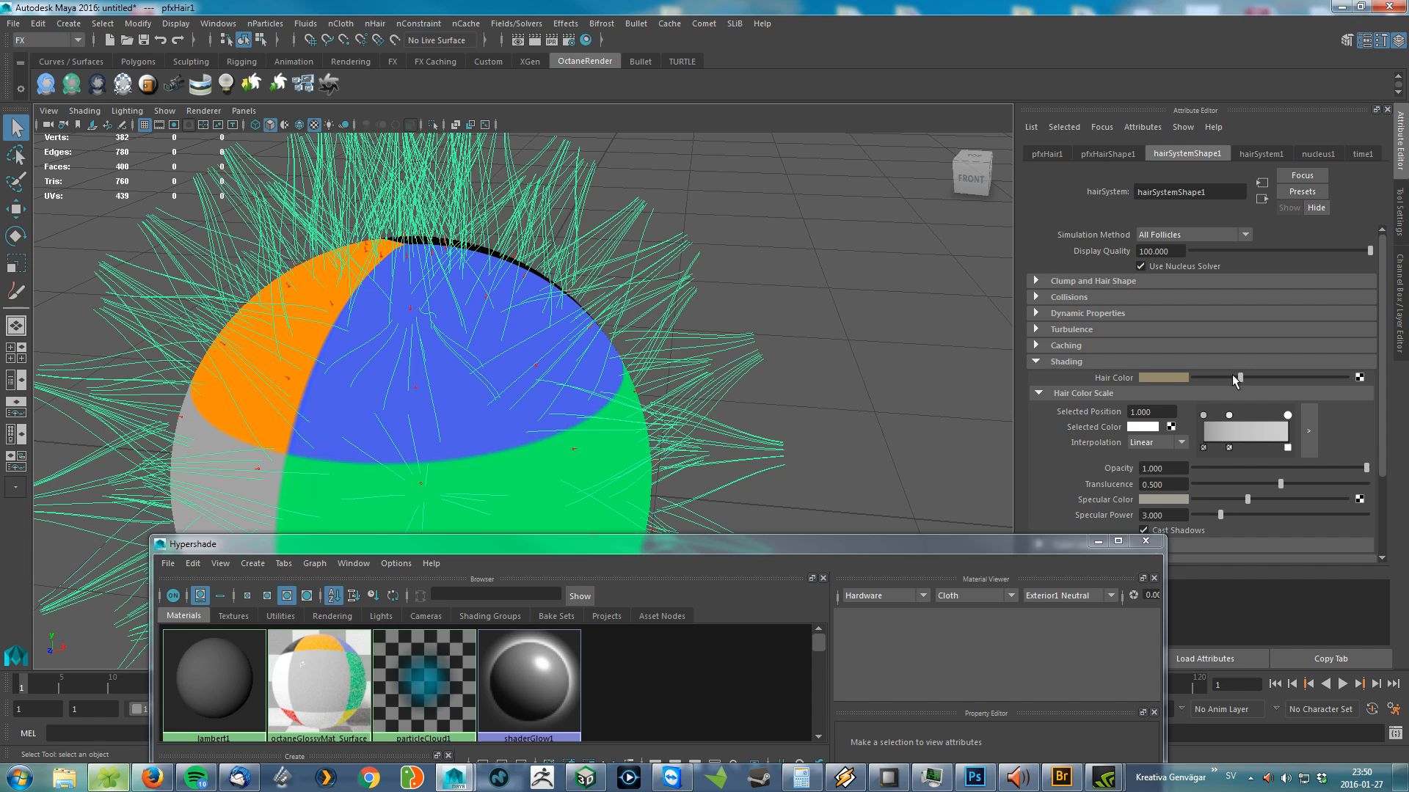
{"action": "left_click", "coordinate": [1358, 378]}
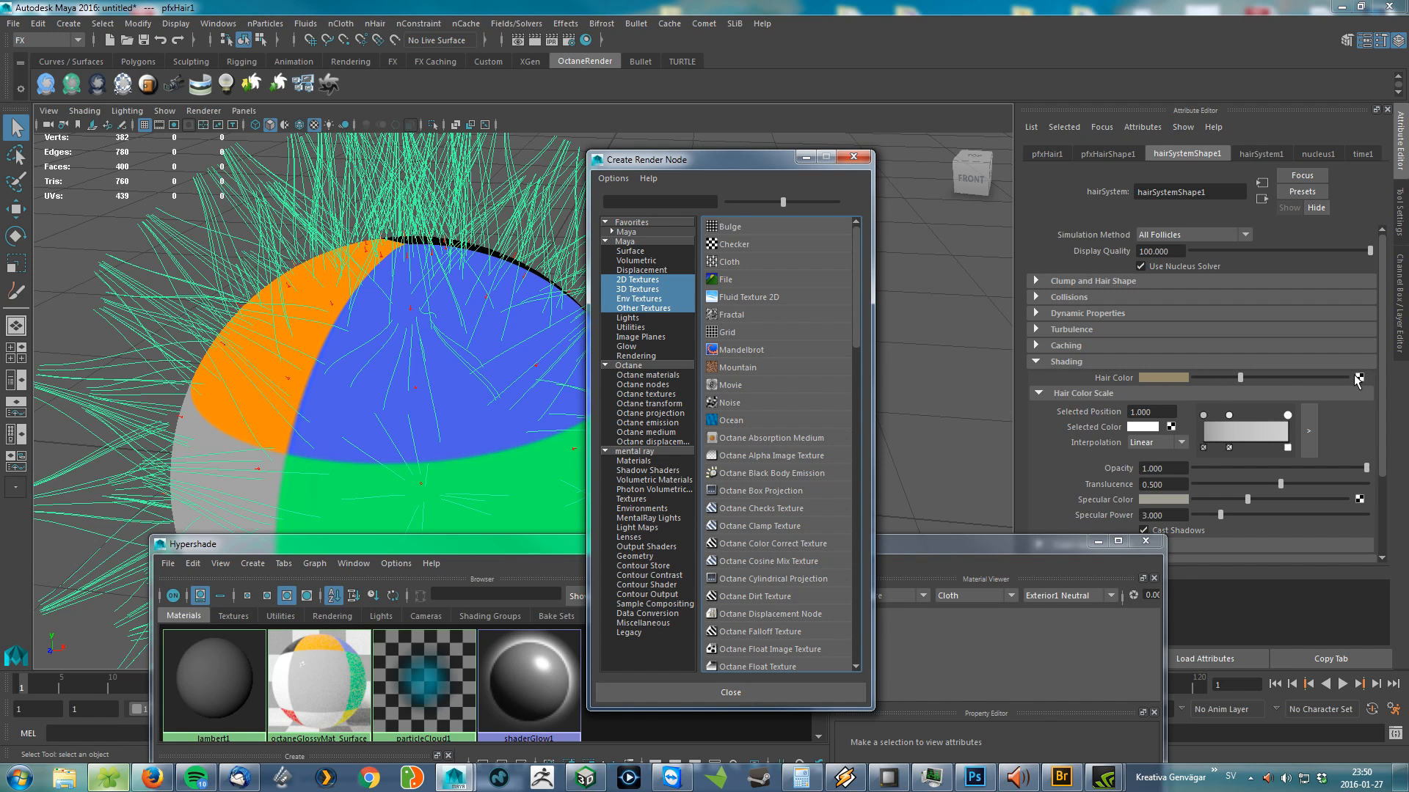
{"action": "left_click", "coordinate": [796, 279]}
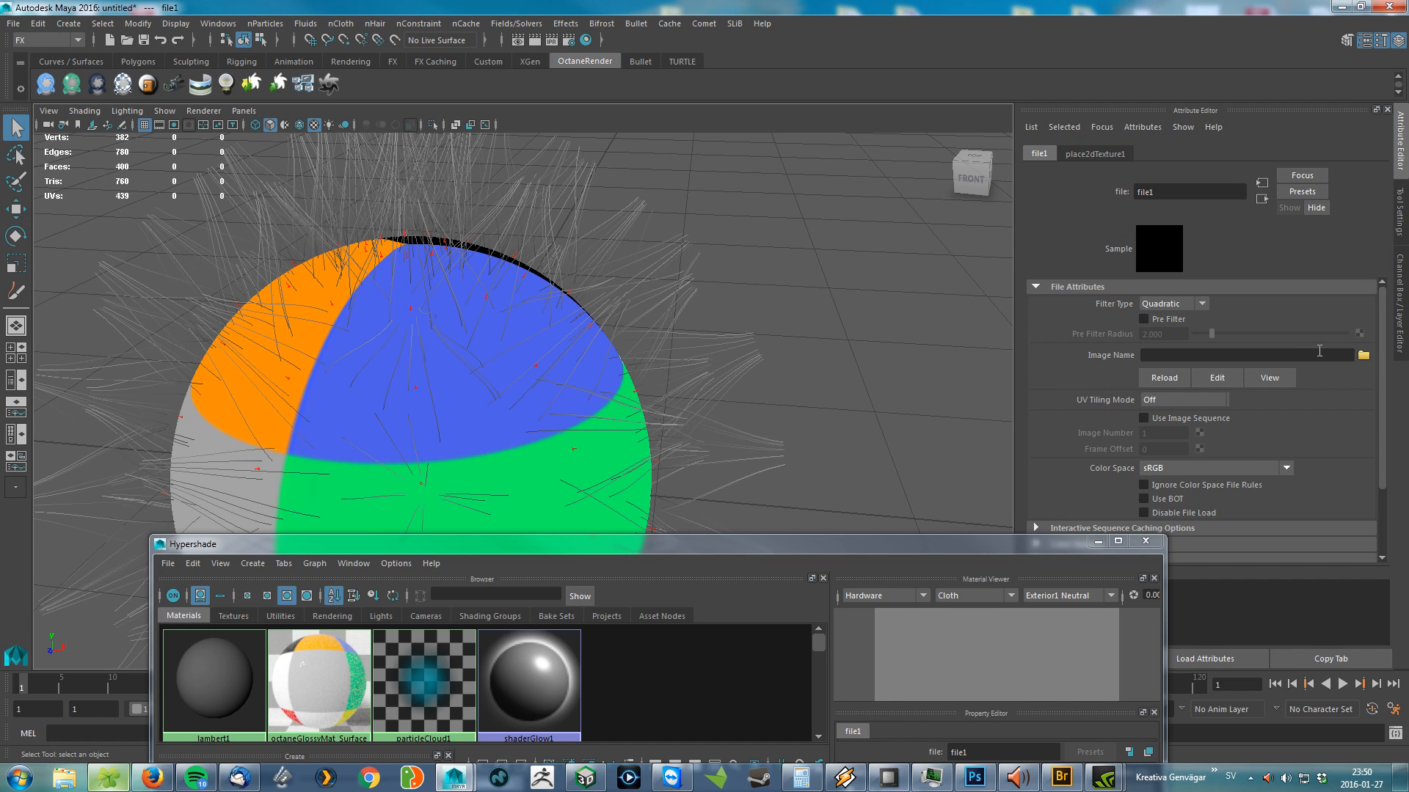
{"action": "left_click", "coordinate": [1170, 304]}
{"action": "left_click", "coordinate": [1162, 323]}
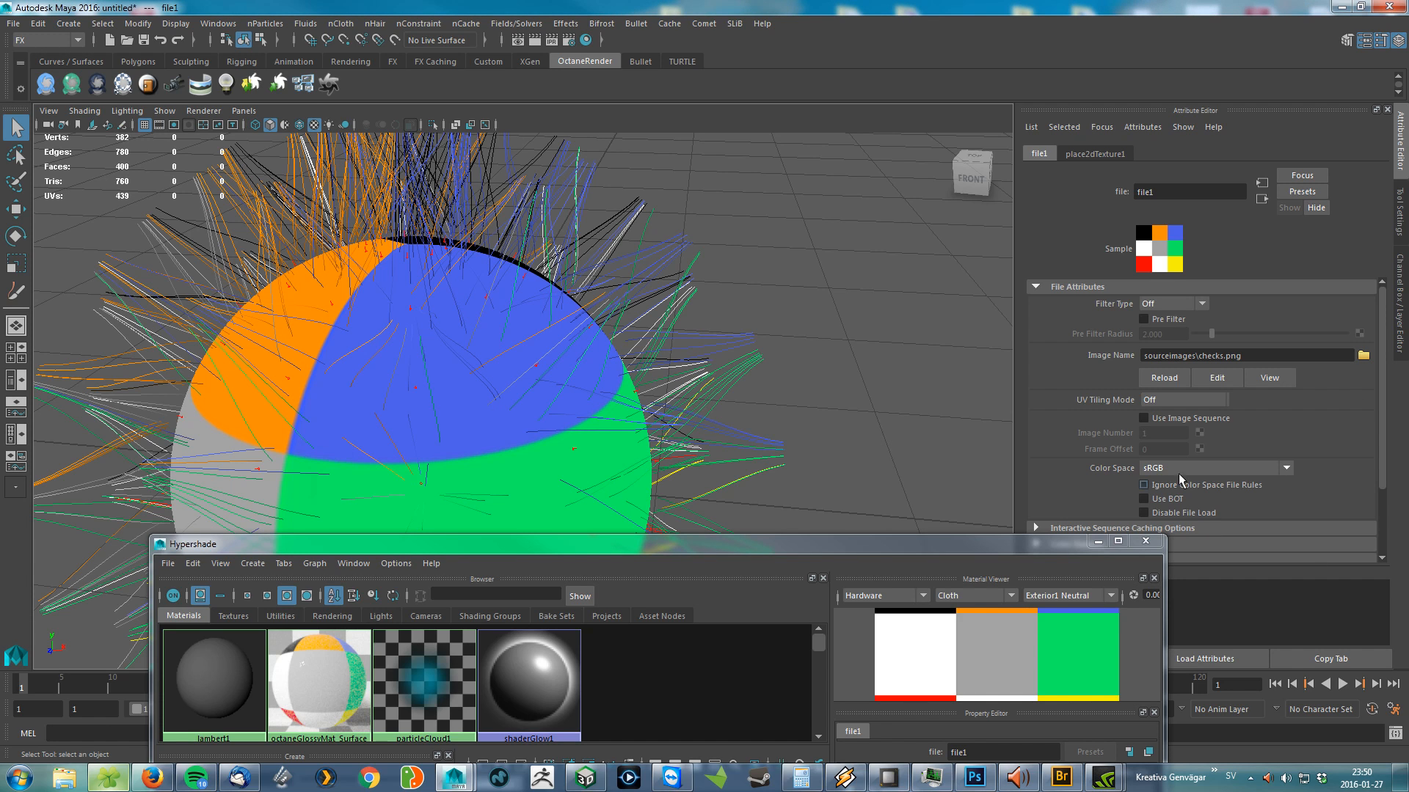
Step: Reduce the Hair Color Scale of hairSystemShape1 to a single white entry at position 1.000
{"action": "right_click_drag", "start_coordinate": [842, 378], "coordinate": [696, 357], "text": "alt"}
{"action": "middle_click_drag", "start_coordinate": [696, 356], "coordinate": [757, 214], "text": "alt"}
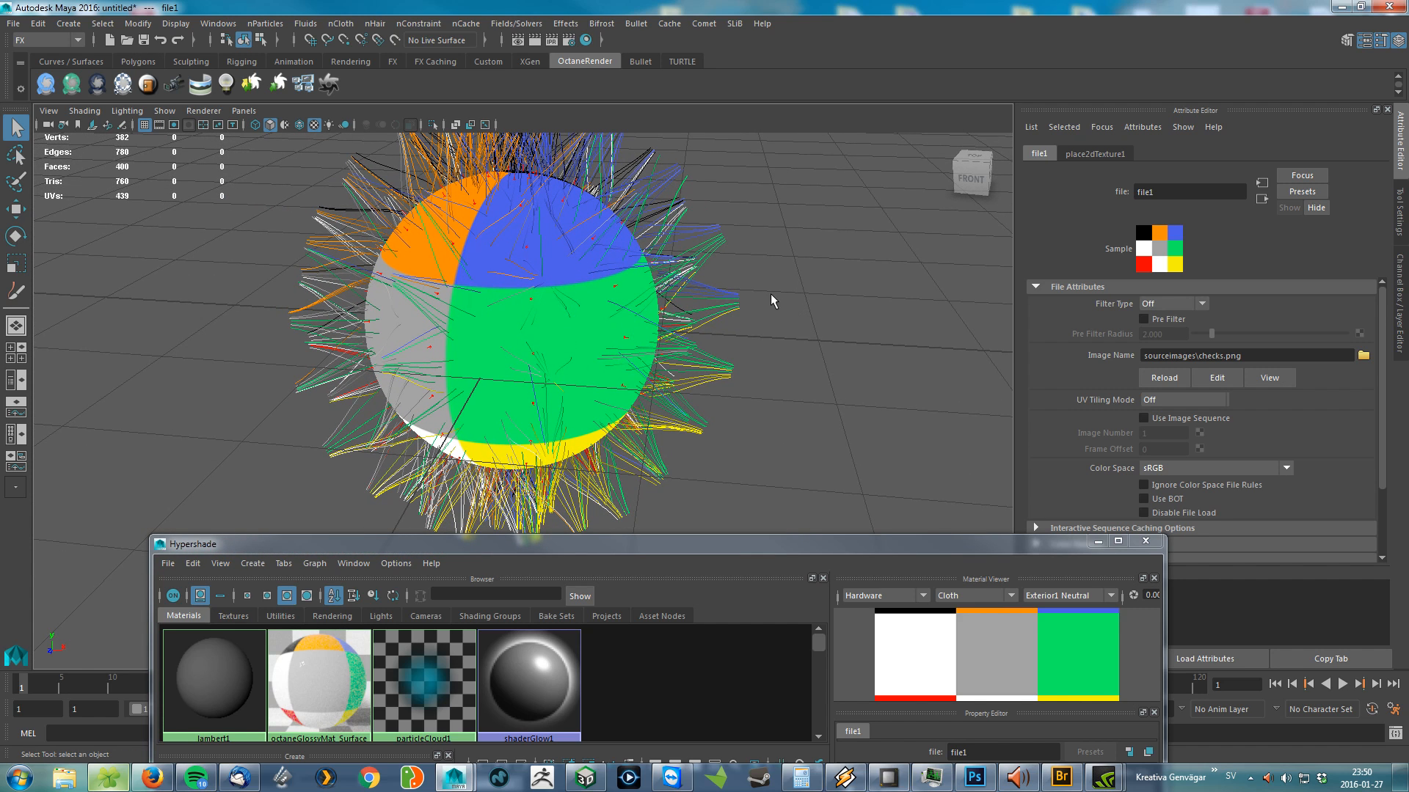
{"action": "left_click_drag", "start_coordinate": [758, 305], "coordinate": [521, 302], "text": "alt"}
{"action": "mouse_move", "coordinate": [632, 286]}
{"action": "left_mouse_down", "text": "alt"}
{"action": "mouse_move", "coordinate": [668, 258]}
{"action": "mouse_move", "coordinate": [642, 292]}
{"action": "left_mouse_up", "text": "alt"}
{"action": "left_click", "coordinate": [1261, 198]}
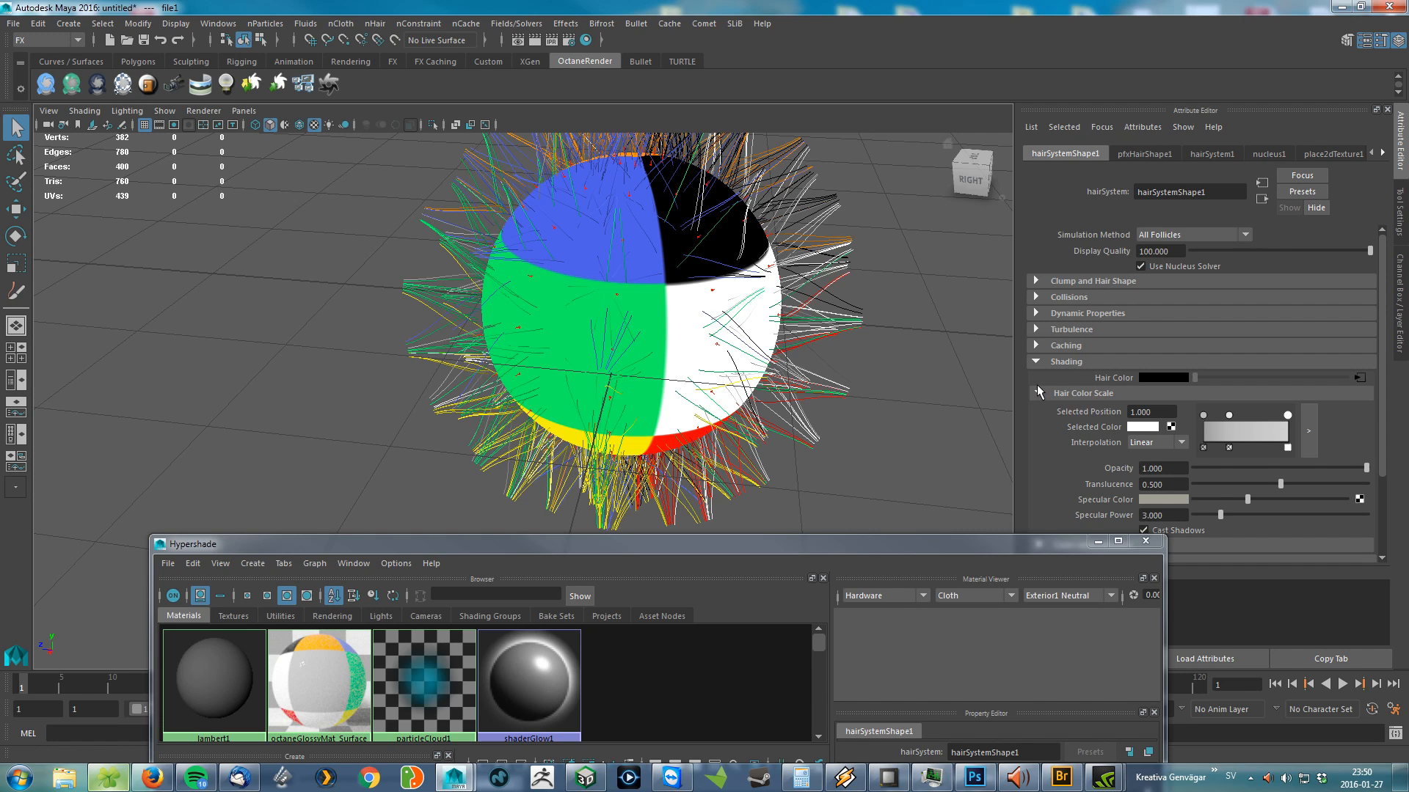
{"action": "left_click", "coordinate": [1229, 447]}
{"action": "left_click", "coordinate": [1288, 448]}
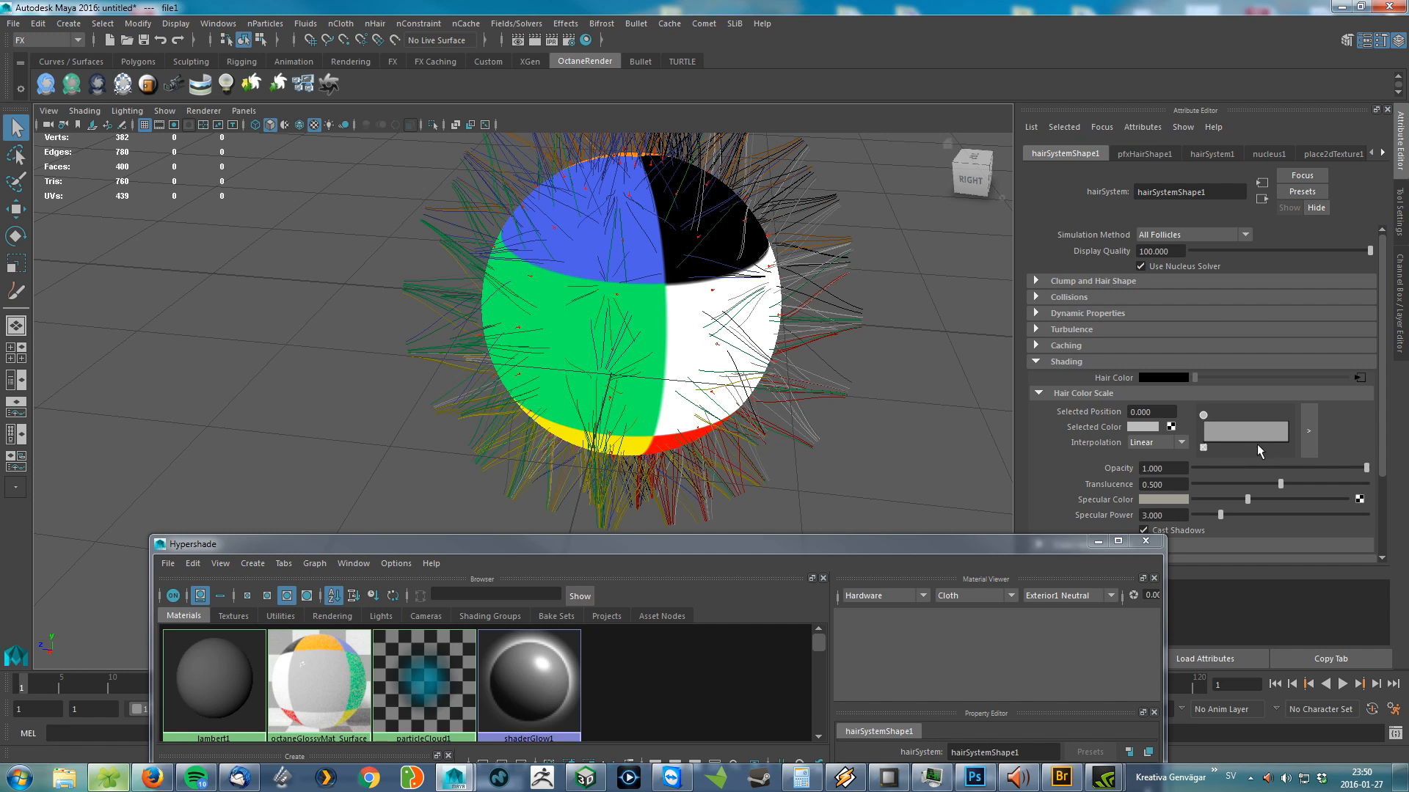
{"action": "left_click_drag", "start_coordinate": [1204, 416], "coordinate": [1288, 415]}
{"action": "left_click", "coordinate": [1133, 433]}
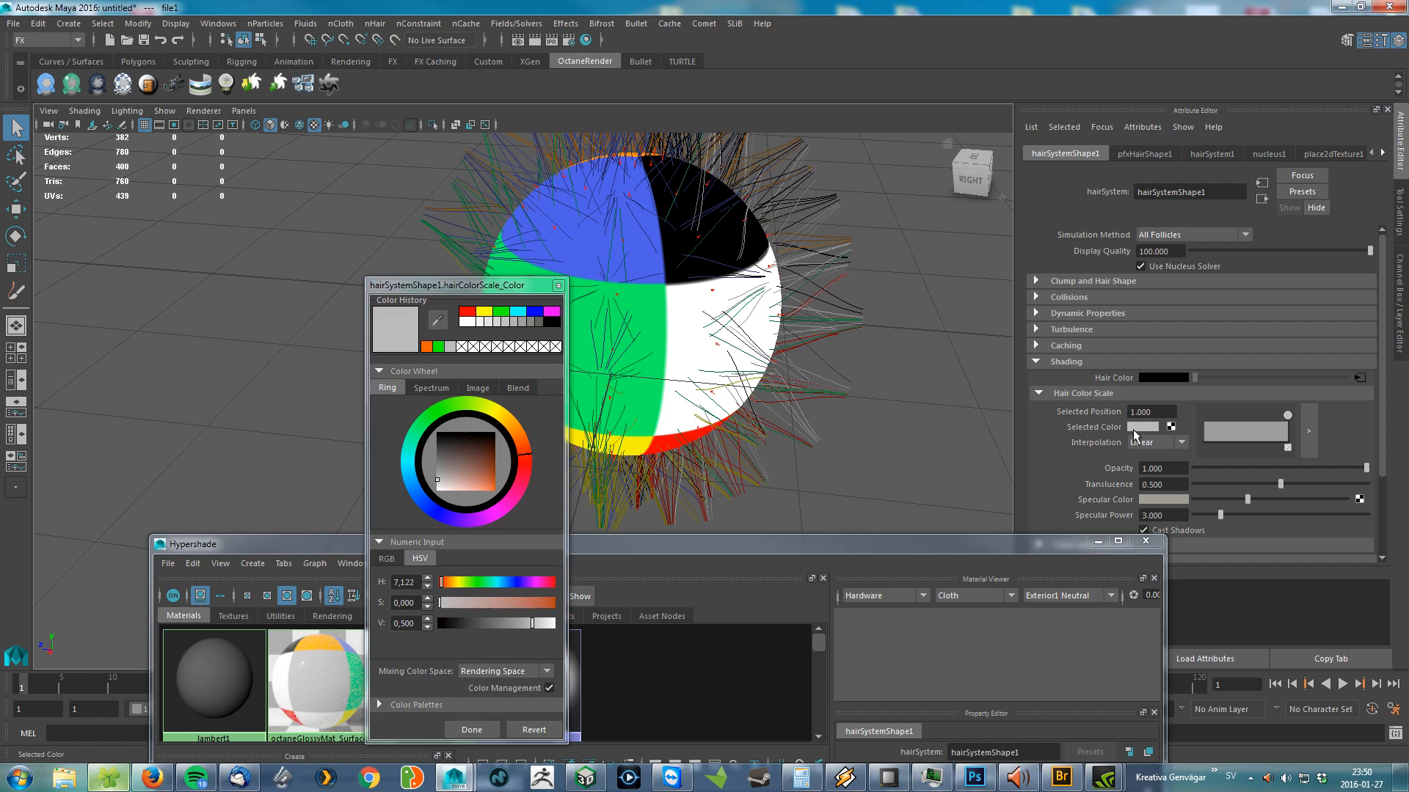
{"action": "left_click", "coordinate": [464, 323]}
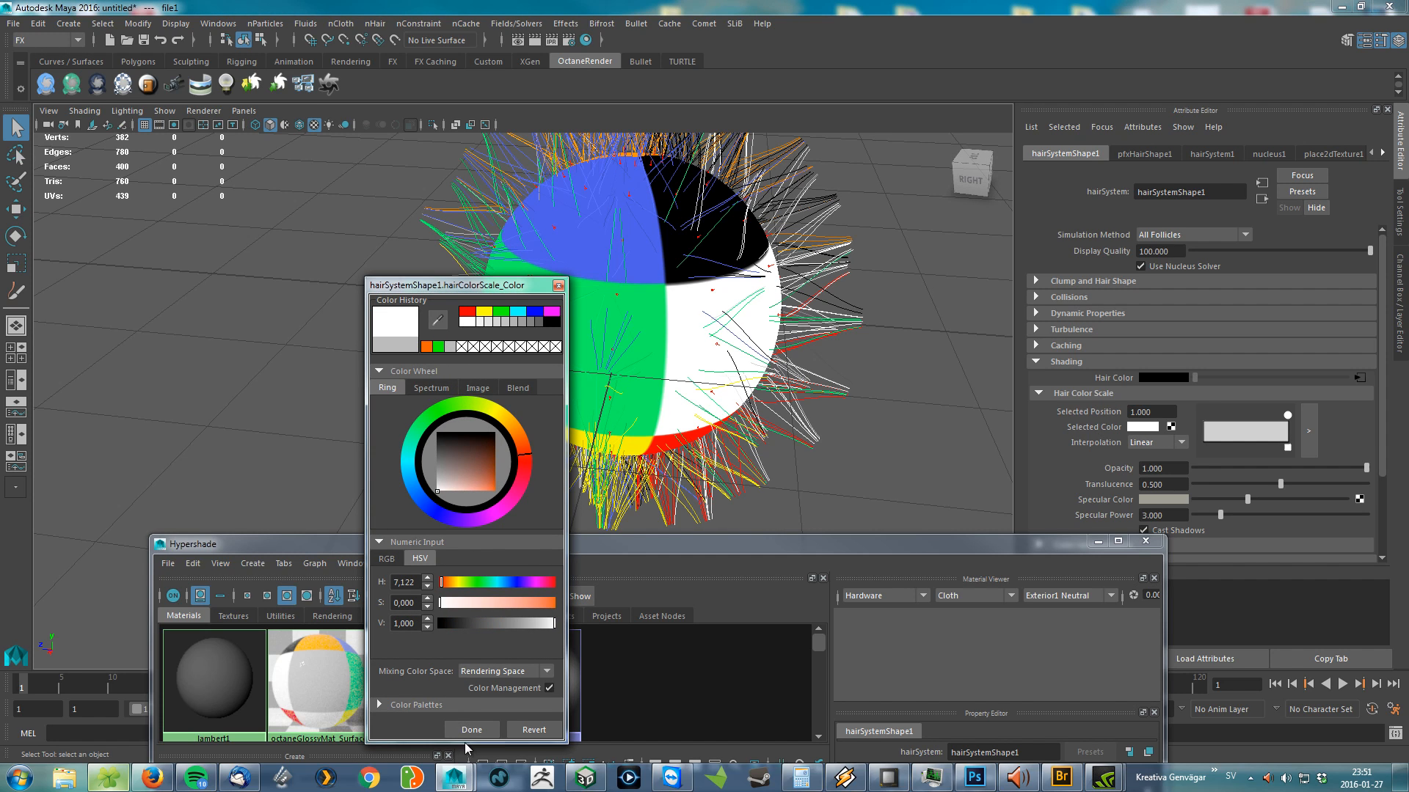
{"action": "left_click", "coordinate": [472, 730]}
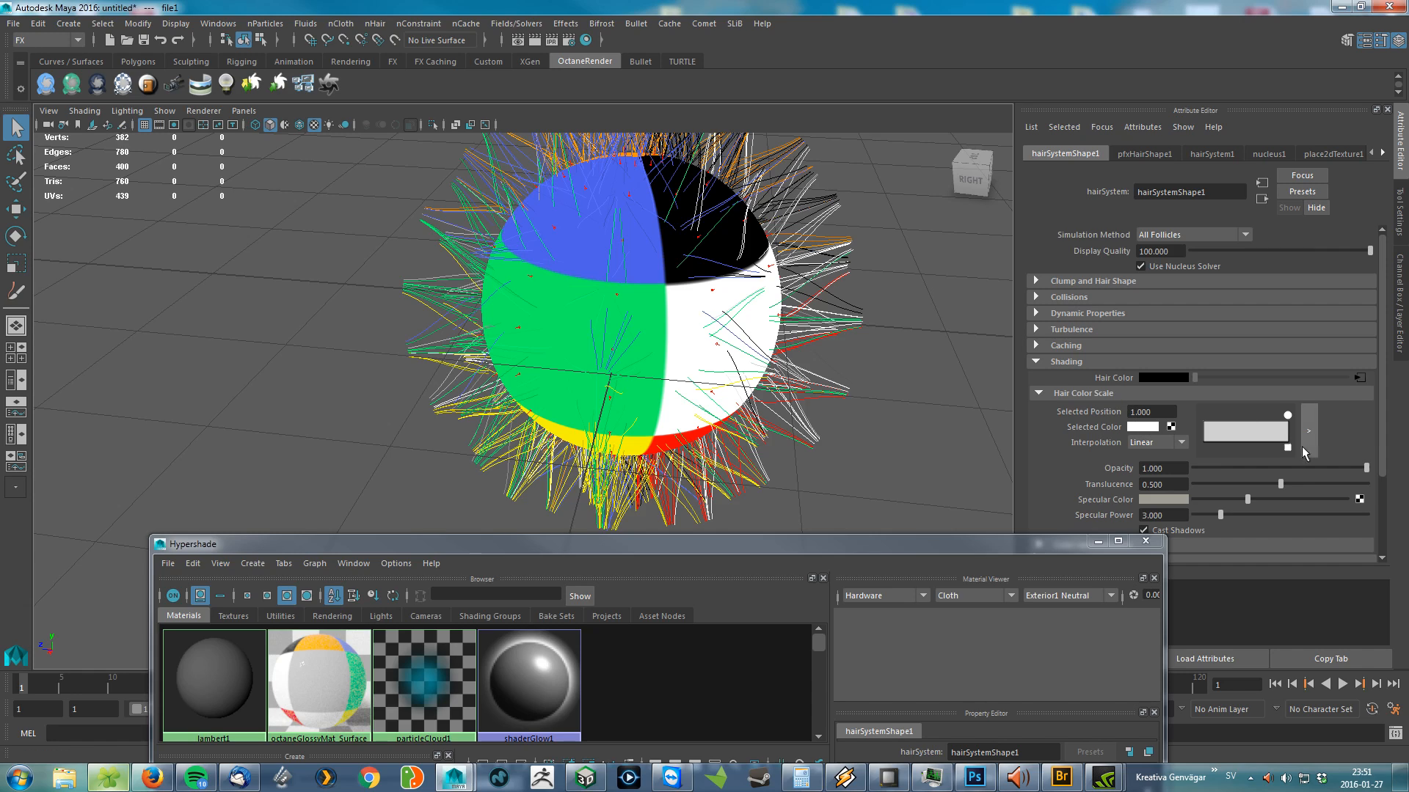
Step: Move the Hypershade window clear of the hair attributes and expand the Color randomization settings
{"action": "scroll", "coordinate": [1306, 463], "scroll_direction": "down", "scroll_amount": 2}
{"action": "scroll", "coordinate": [1292, 470], "scroll_direction": "down", "scroll_amount": 1}
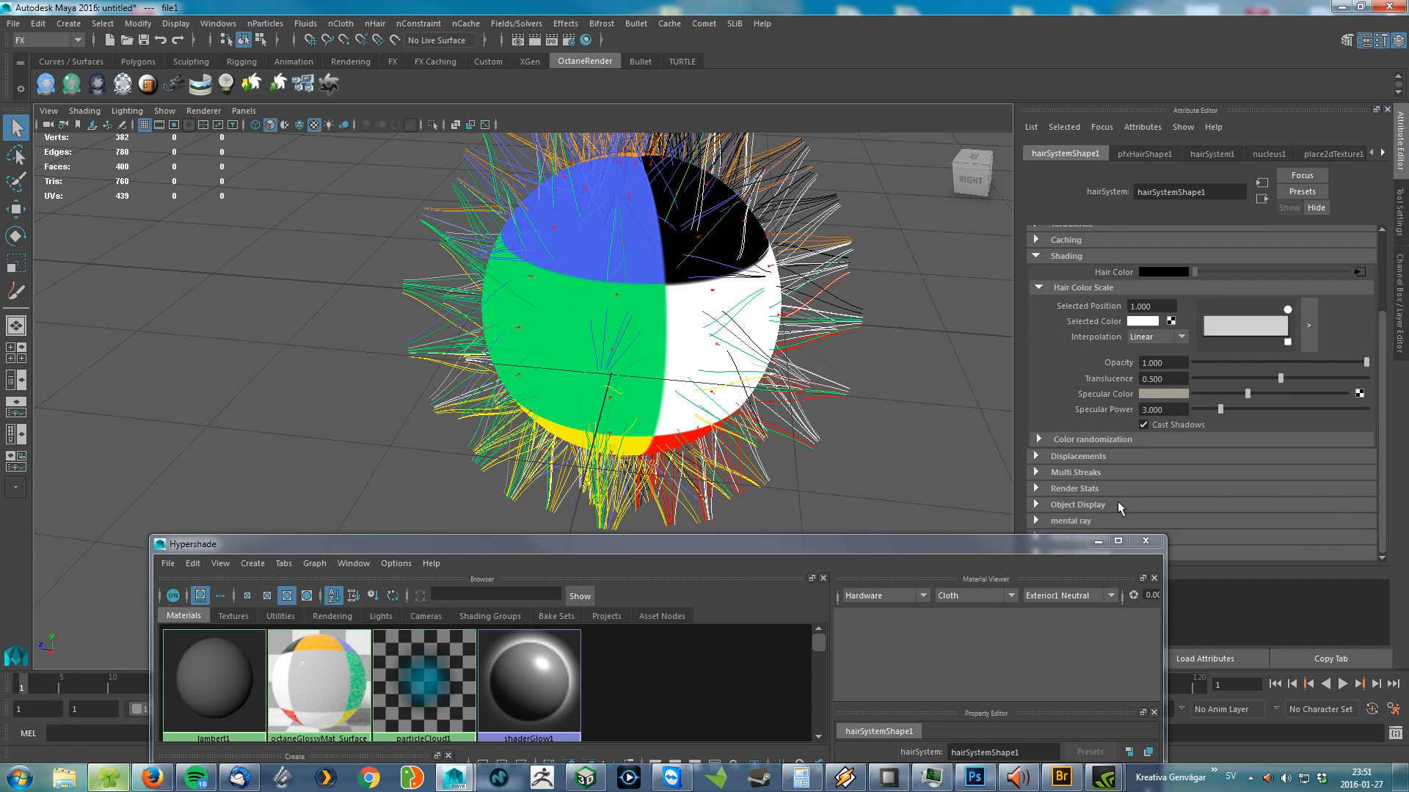
{"action": "left_click_drag", "start_coordinate": [991, 544], "coordinate": [770, 522]}
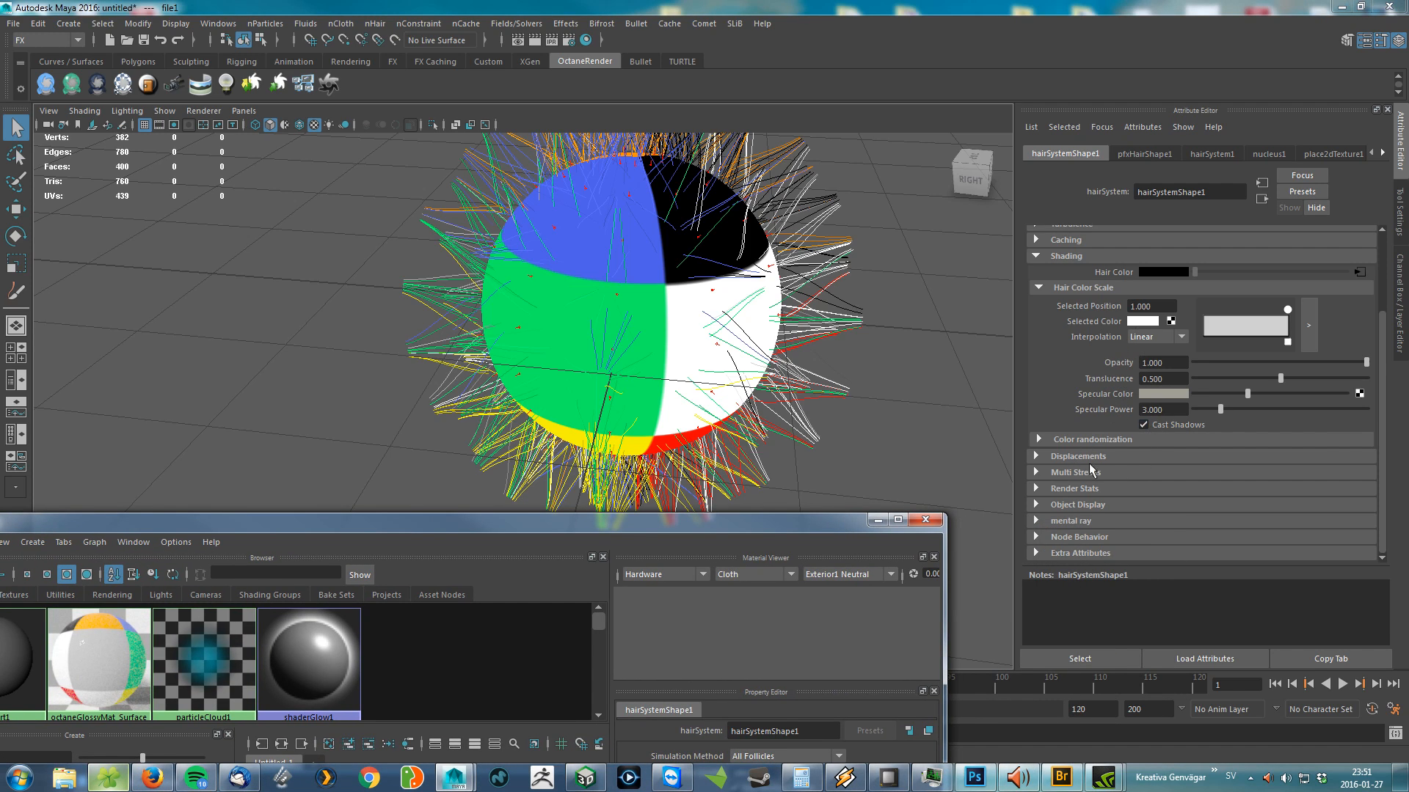
{"action": "left_click", "coordinate": [1091, 440]}
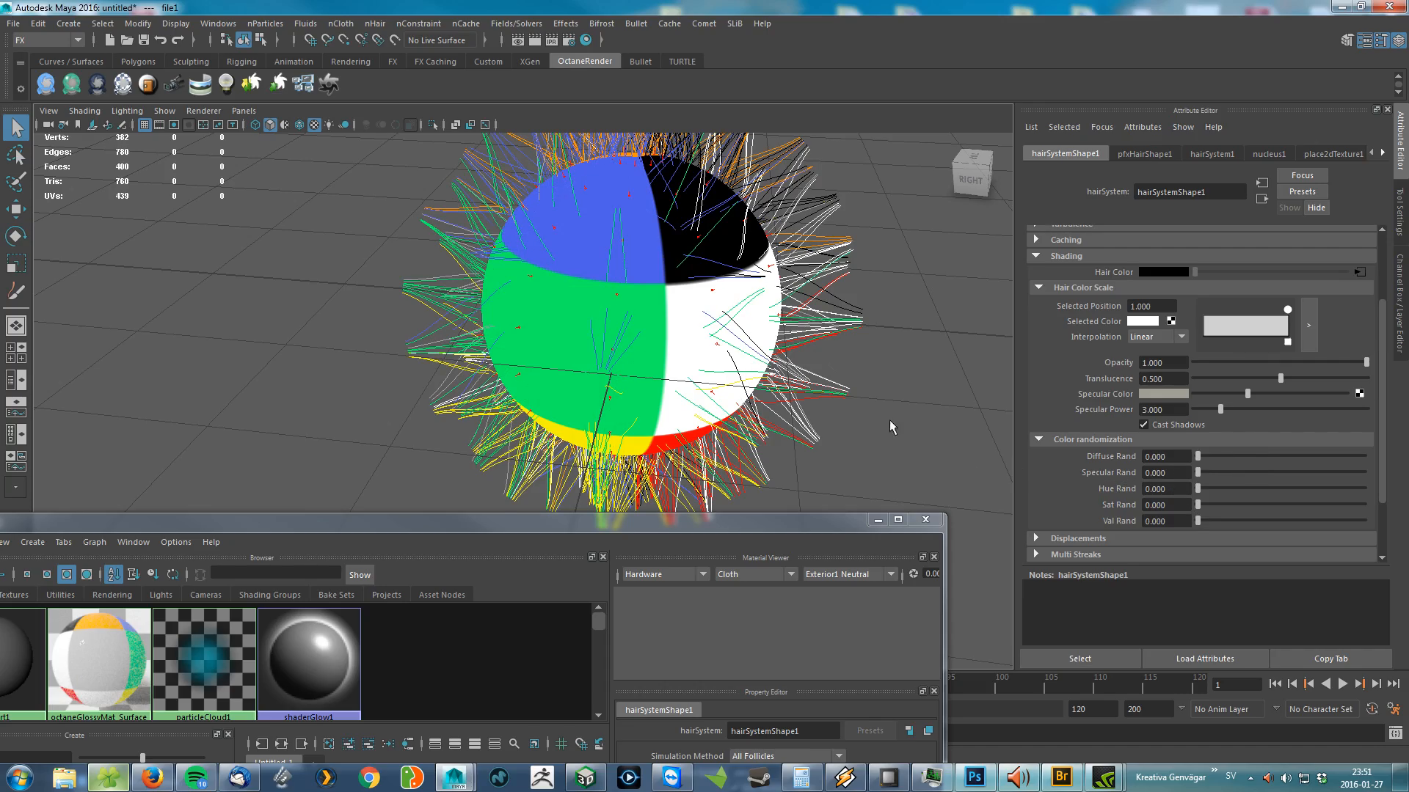
Step: Examine how the checks texture colours the hair around the sphere and collapse the Hair Color Scale settings
{"action": "mouse_move", "coordinate": [863, 393]}
{"action": "left_mouse_down", "text": "alt"}
{"action": "mouse_move", "coordinate": [855, 336]}
{"action": "mouse_move", "coordinate": [842, 405]}
{"action": "left_mouse_up", "text": "alt"}
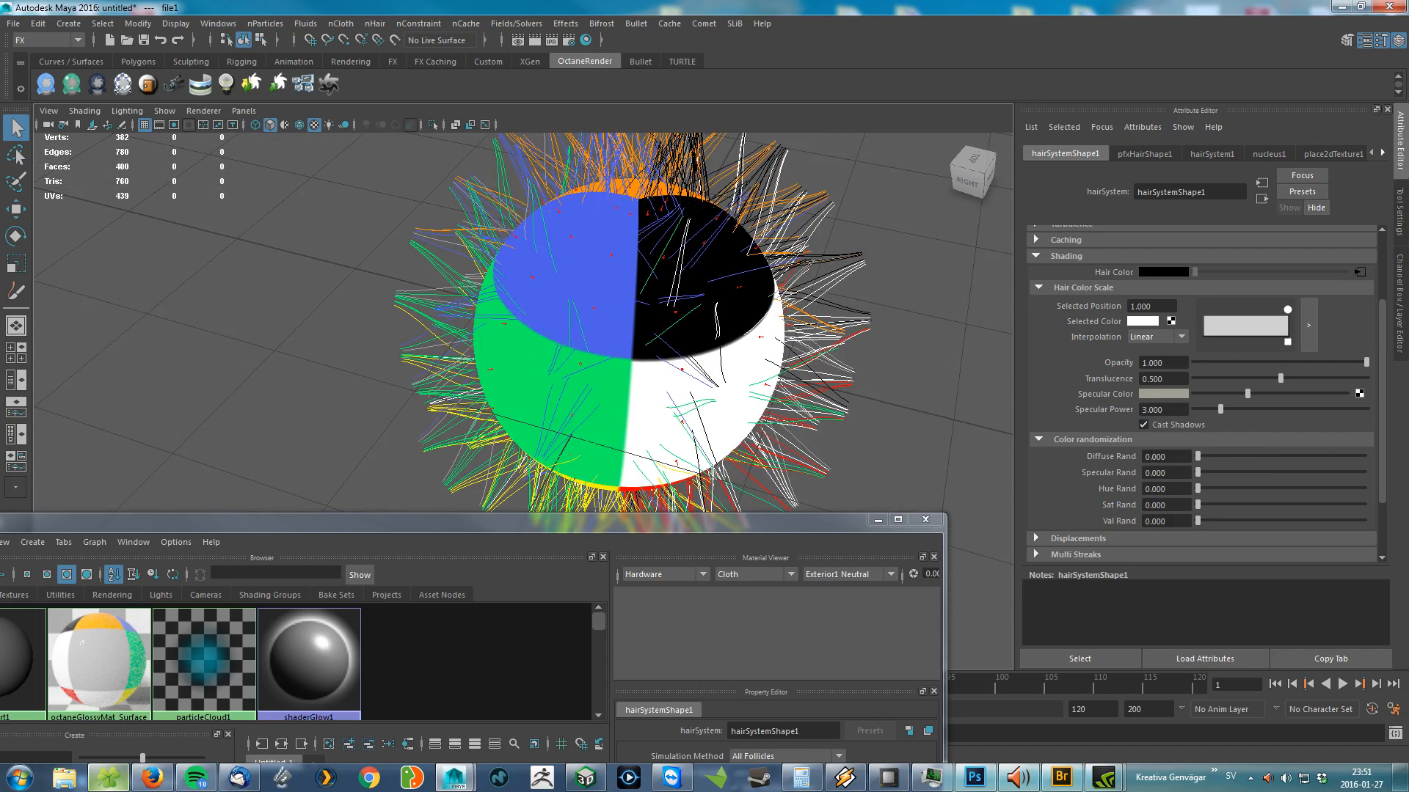
{"action": "left_click_drag", "start_coordinate": [883, 349], "coordinate": [776, 234], "text": "alt"}
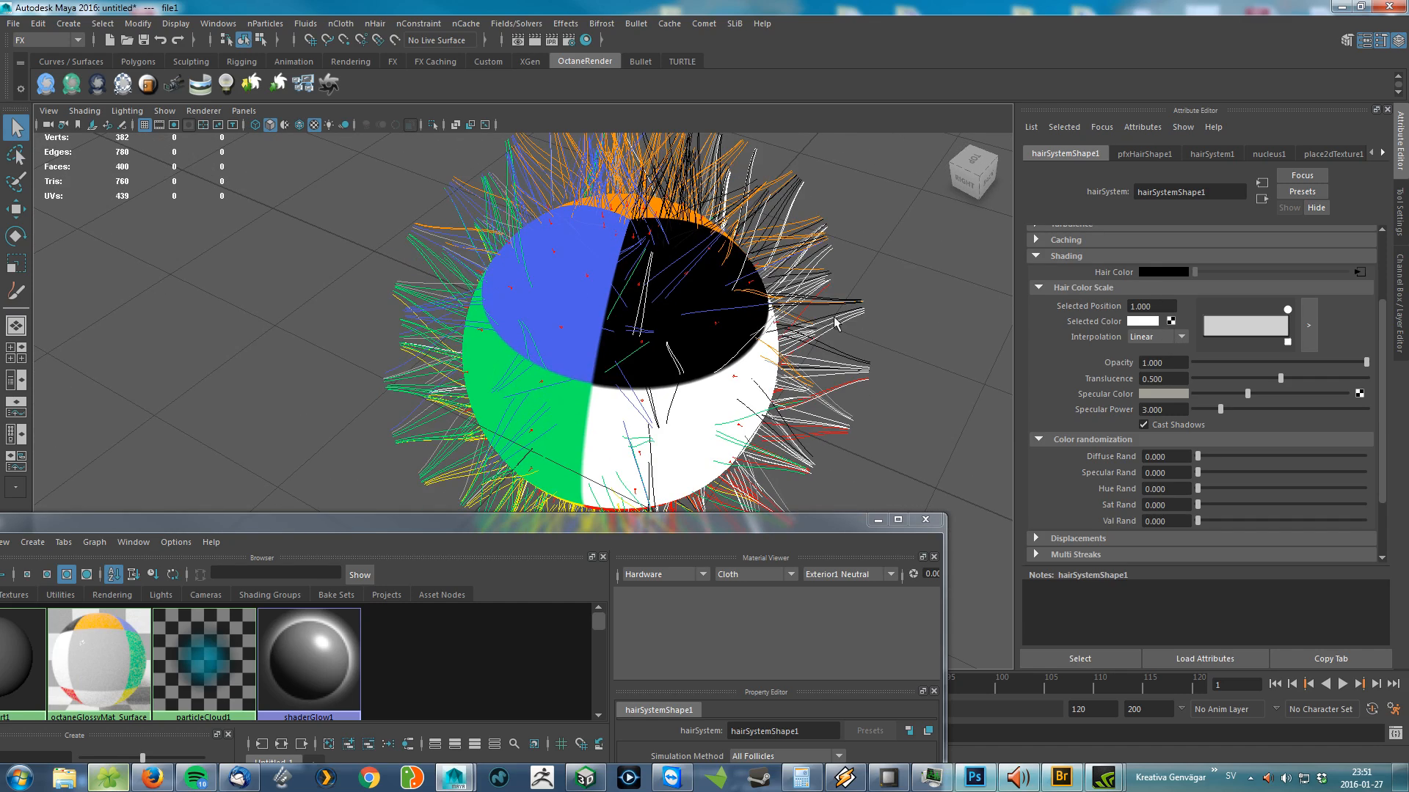
{"action": "left_click_drag", "start_coordinate": [694, 339], "coordinate": [681, 283], "text": "alt"}
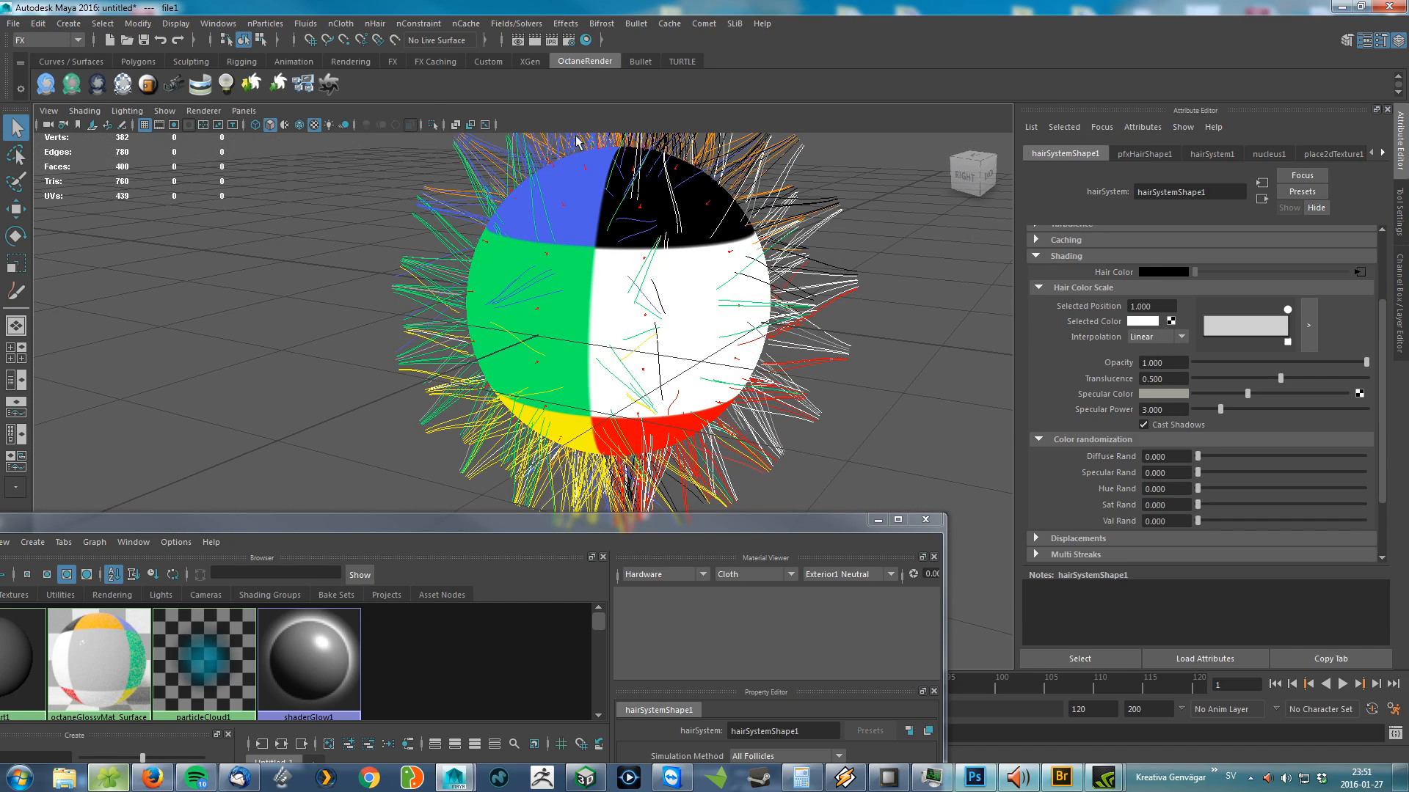
{"action": "right_click_drag", "start_coordinate": [901, 421], "coordinate": [812, 394], "text": "alt"}
{"action": "middle_click_drag", "start_coordinate": [812, 370], "coordinate": [770, 341], "text": "alt"}
{"action": "left_click", "coordinate": [1083, 289]}
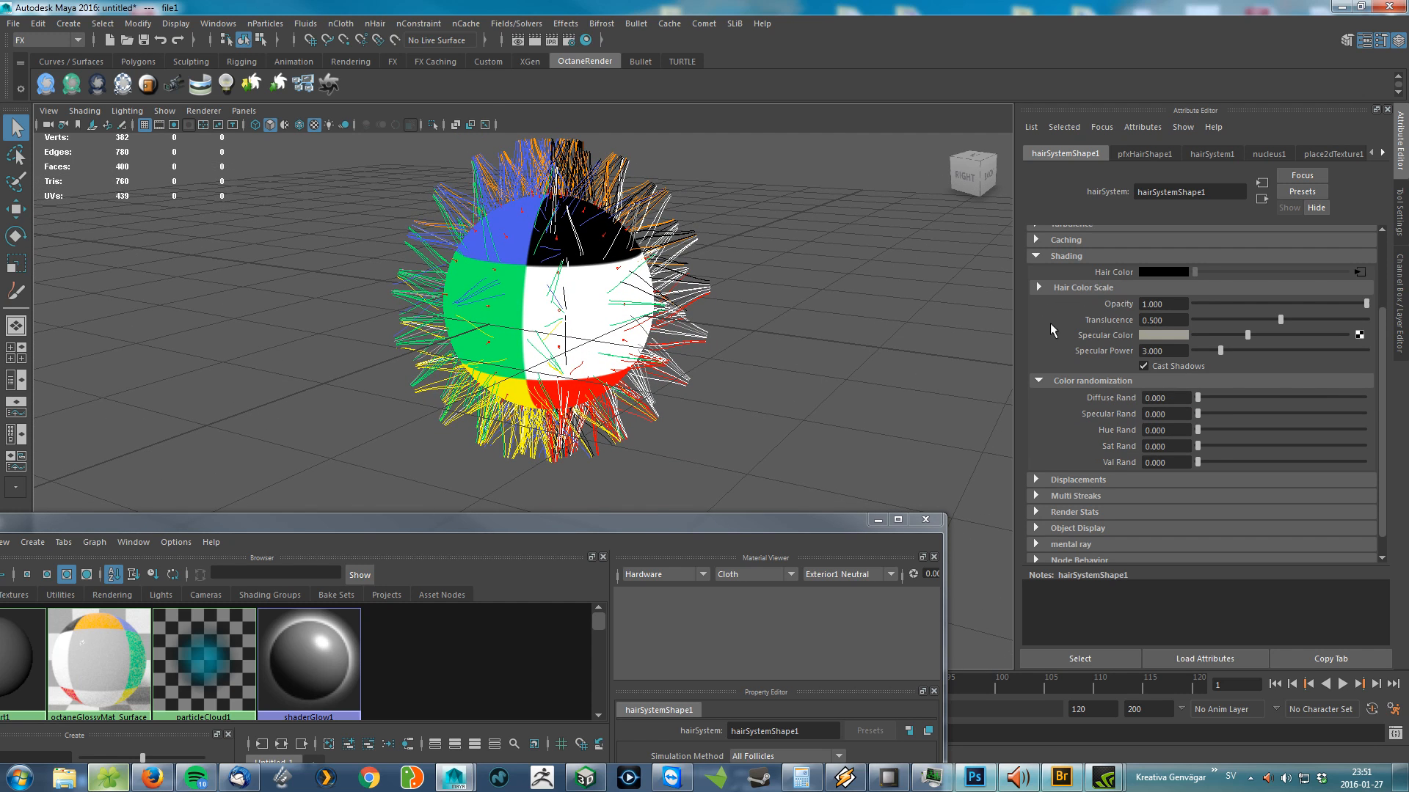
{"action": "scroll", "coordinate": [1126, 504], "scroll_direction": "down", "scroll_amount": 1}
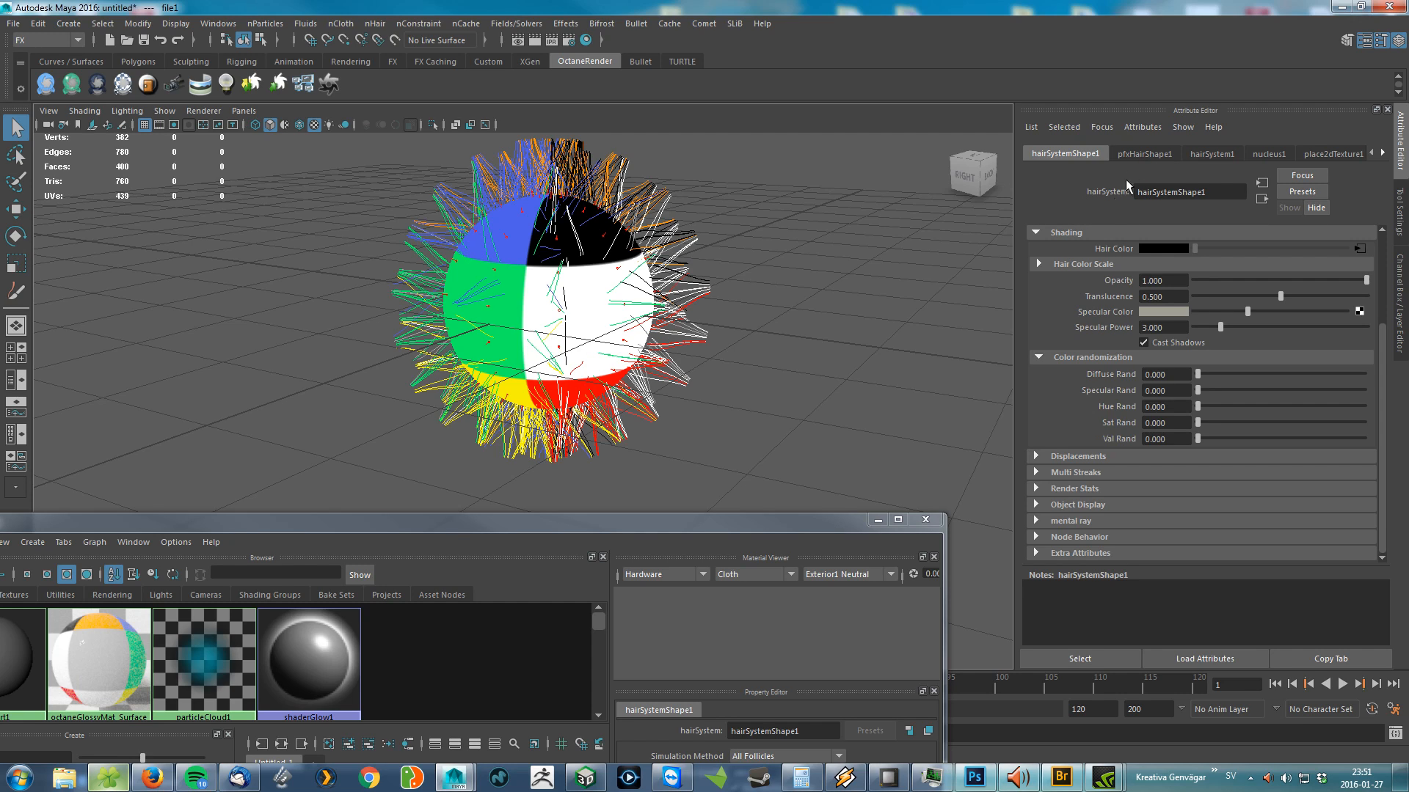
Step: Collapse the Shading settings of hairSystemShape1 and expand the Octane Hair material settings of hairSystem1
{"action": "left_click", "coordinate": [1057, 263]}
{"action": "left_click", "coordinate": [1039, 236]}
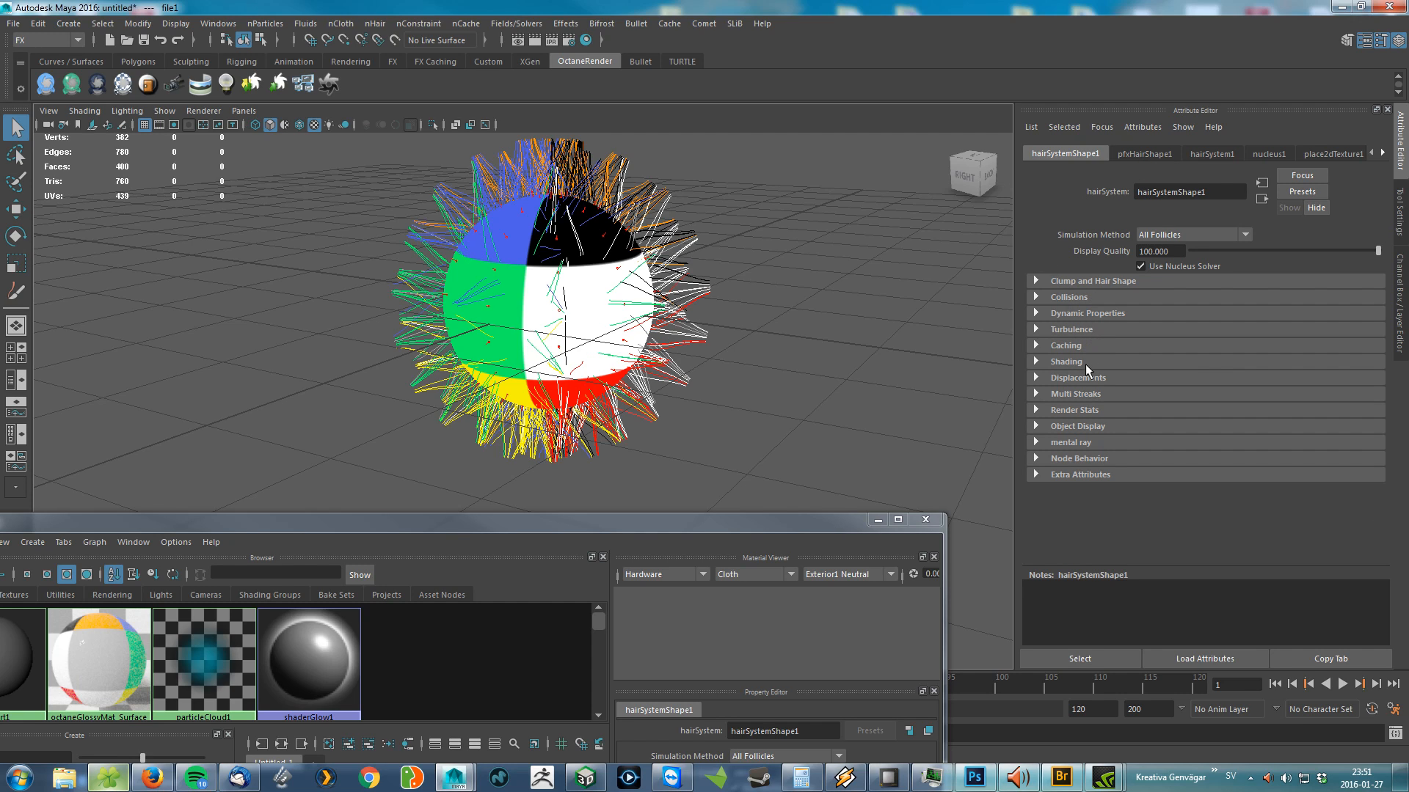
{"action": "left_click", "coordinate": [1137, 154]}
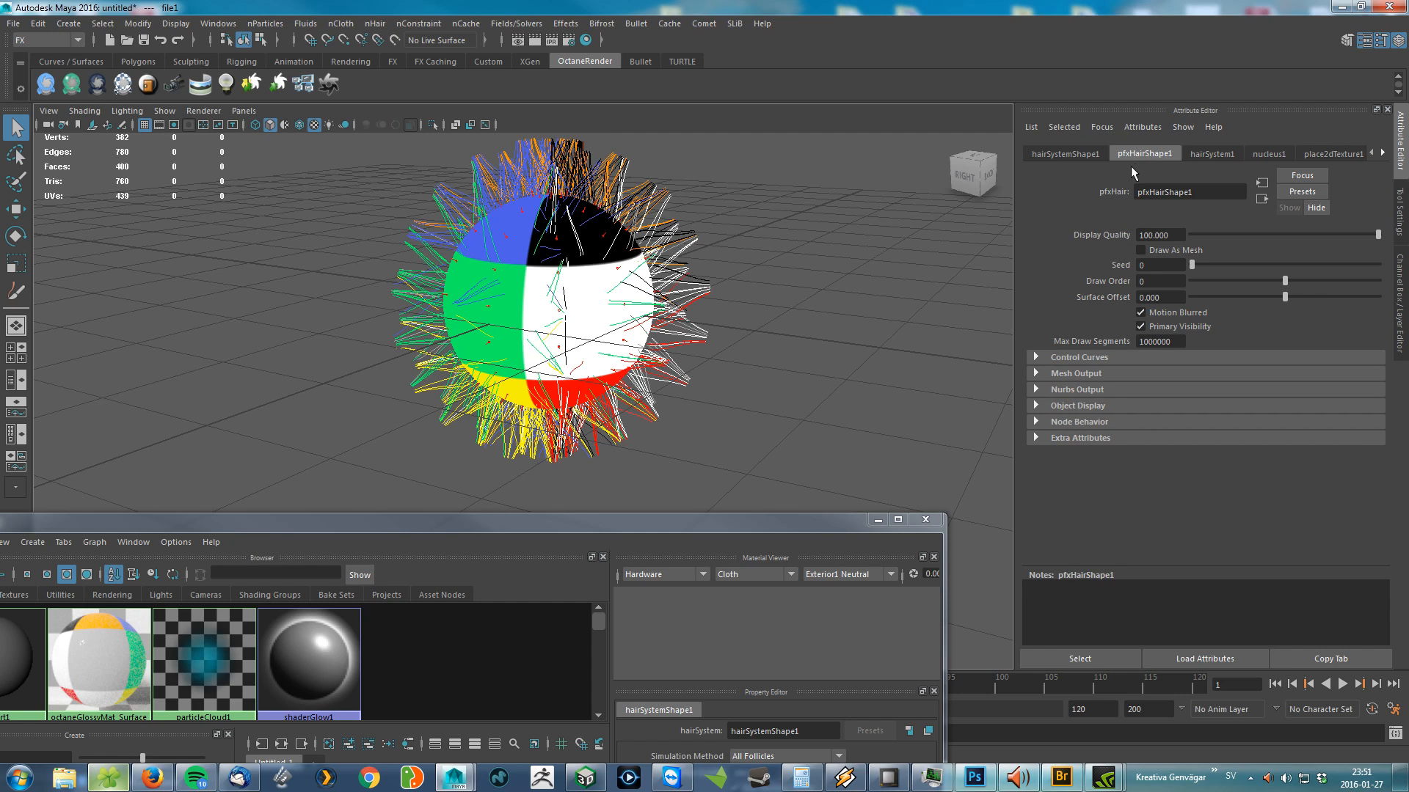
{"action": "left_click", "coordinate": [1206, 153]}
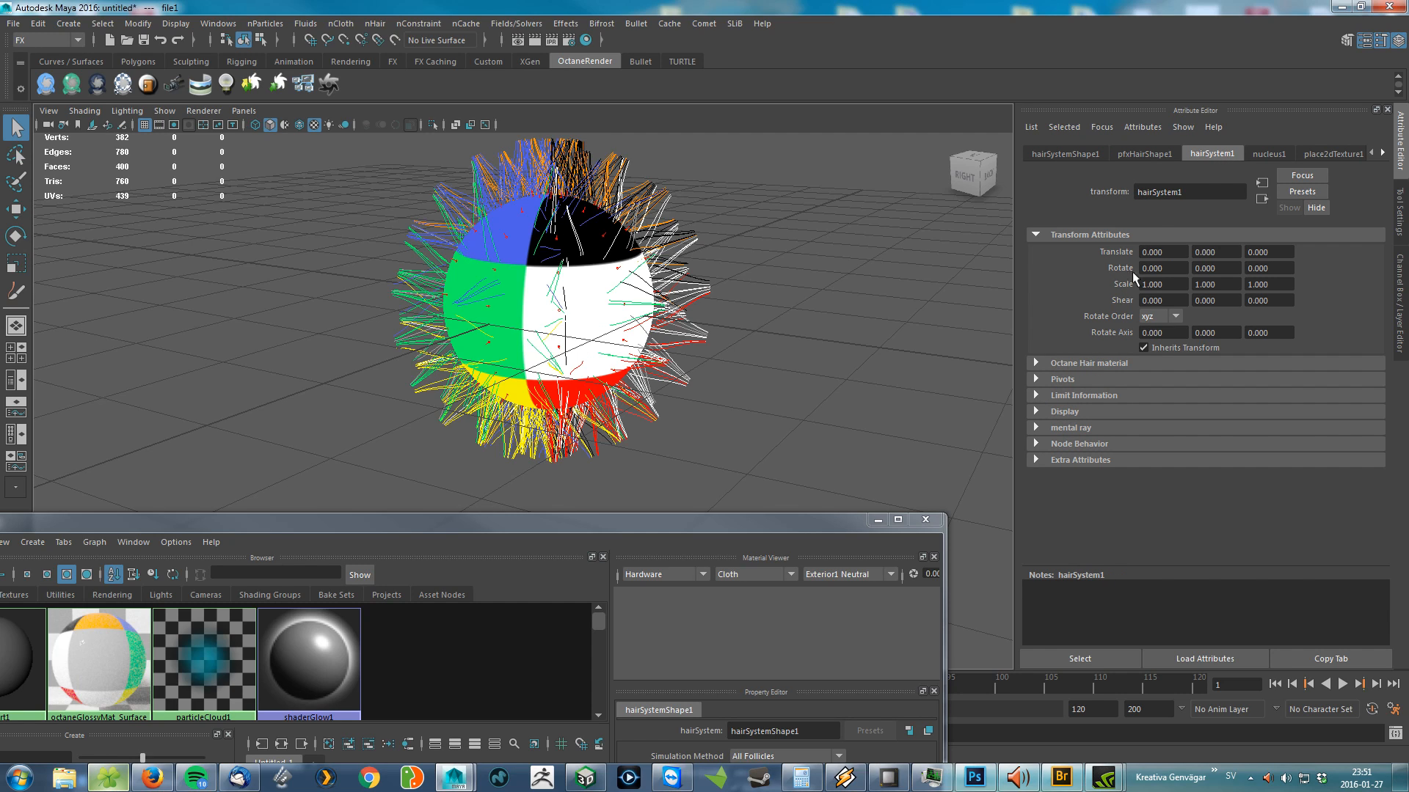
{"action": "left_click", "coordinate": [1084, 364]}
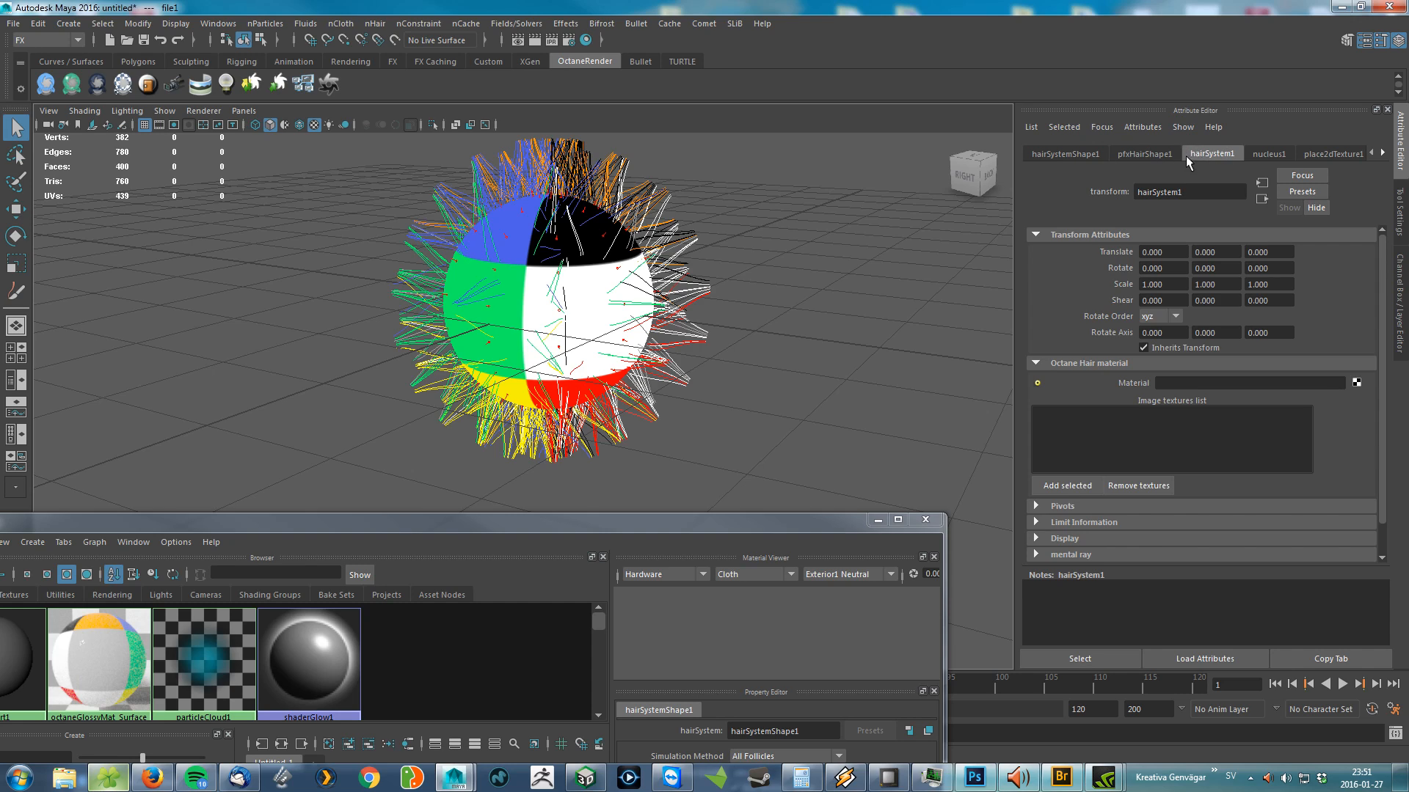
Step: Compare the attributes of hairSystemShape1, pfxHairShape1 and hairSystem1 to see which node holds the Octane Hair material settings
{"action": "left_click_drag", "start_coordinate": [1209, 197], "coordinate": [1073, 211]}
{"action": "left_click", "coordinate": [1064, 154]}
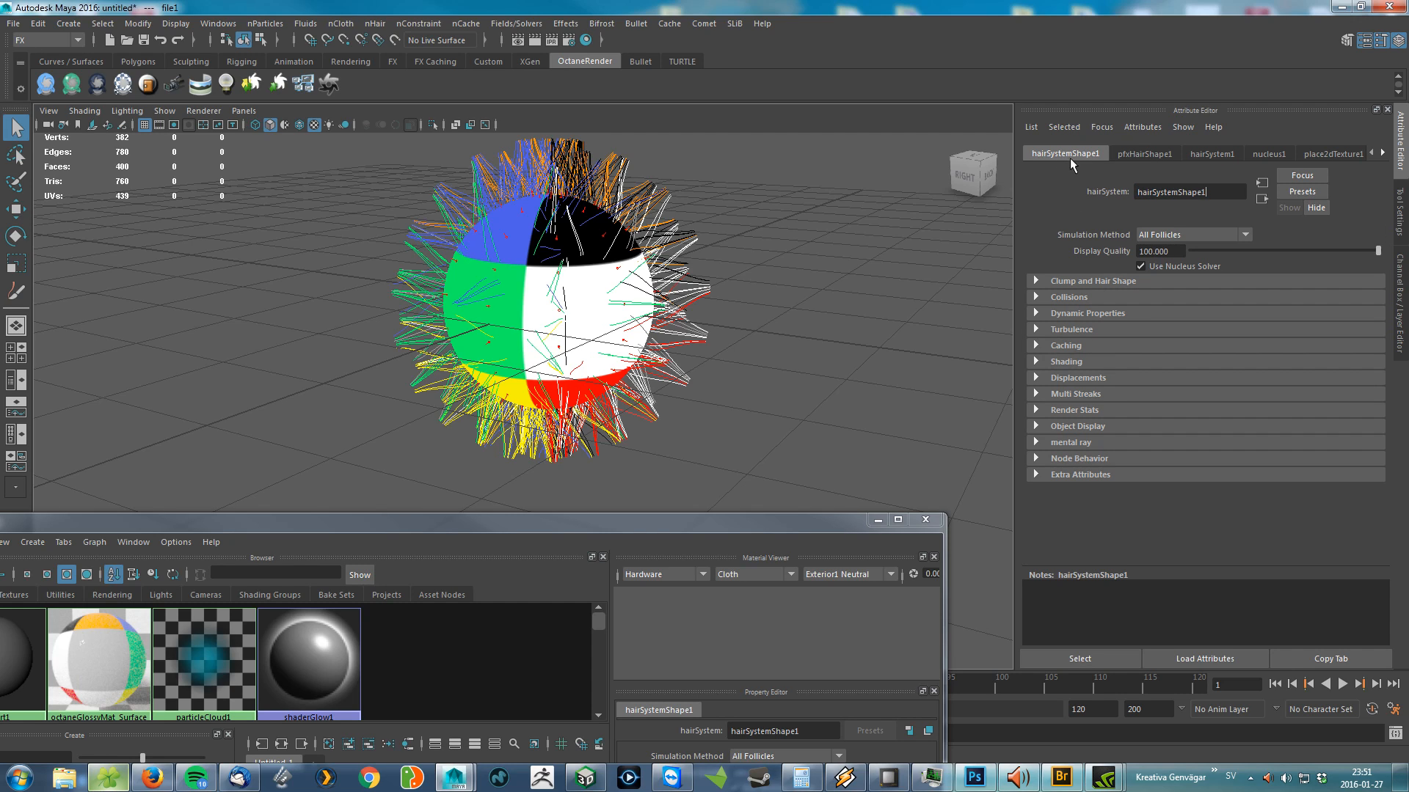
{"action": "left_click", "coordinate": [1211, 156]}
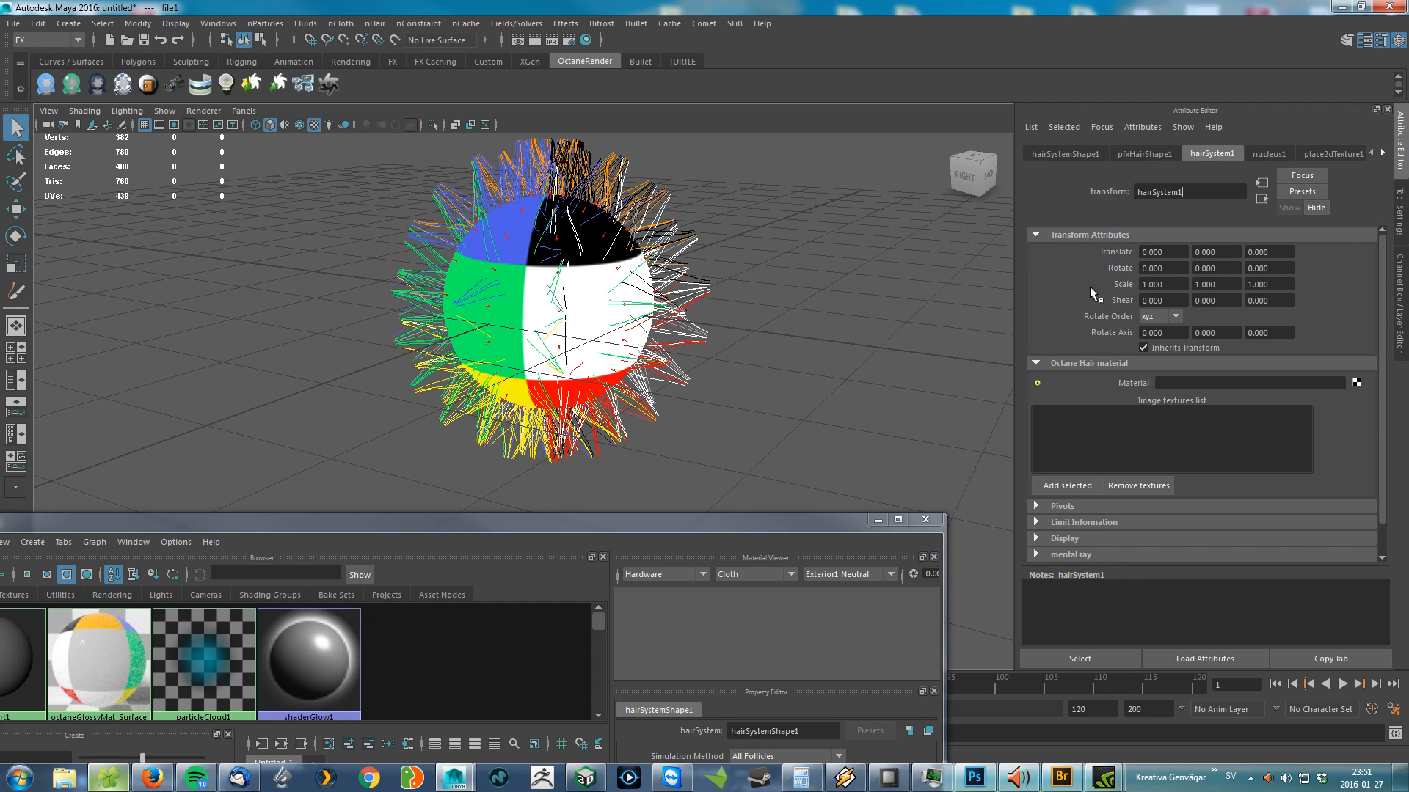
{"action": "left_click_drag", "start_coordinate": [790, 521], "coordinate": [882, 453]}
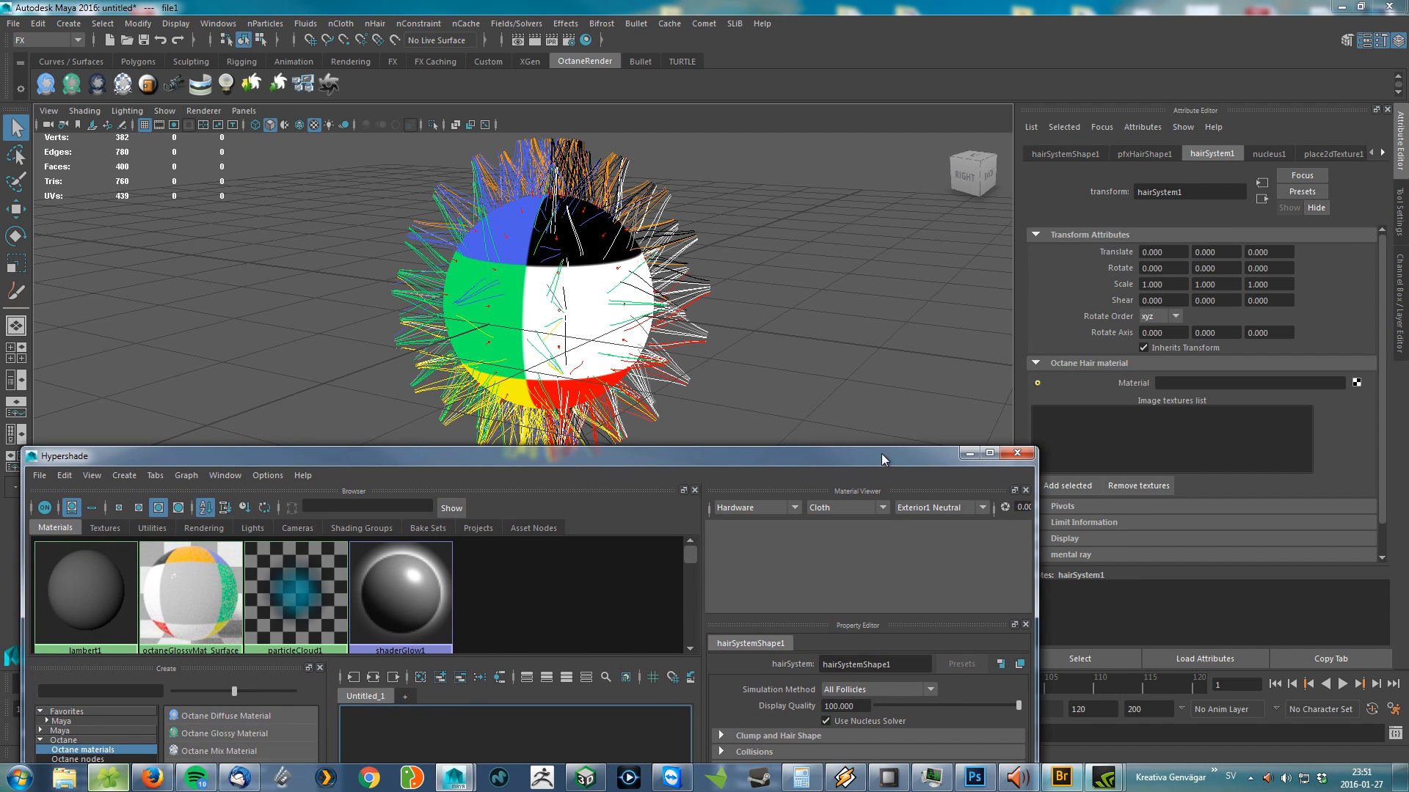
{"action": "left_click", "coordinate": [1133, 157]}
{"action": "left_click", "coordinate": [1208, 151]}
{"action": "left_click", "coordinate": [1145, 154]}
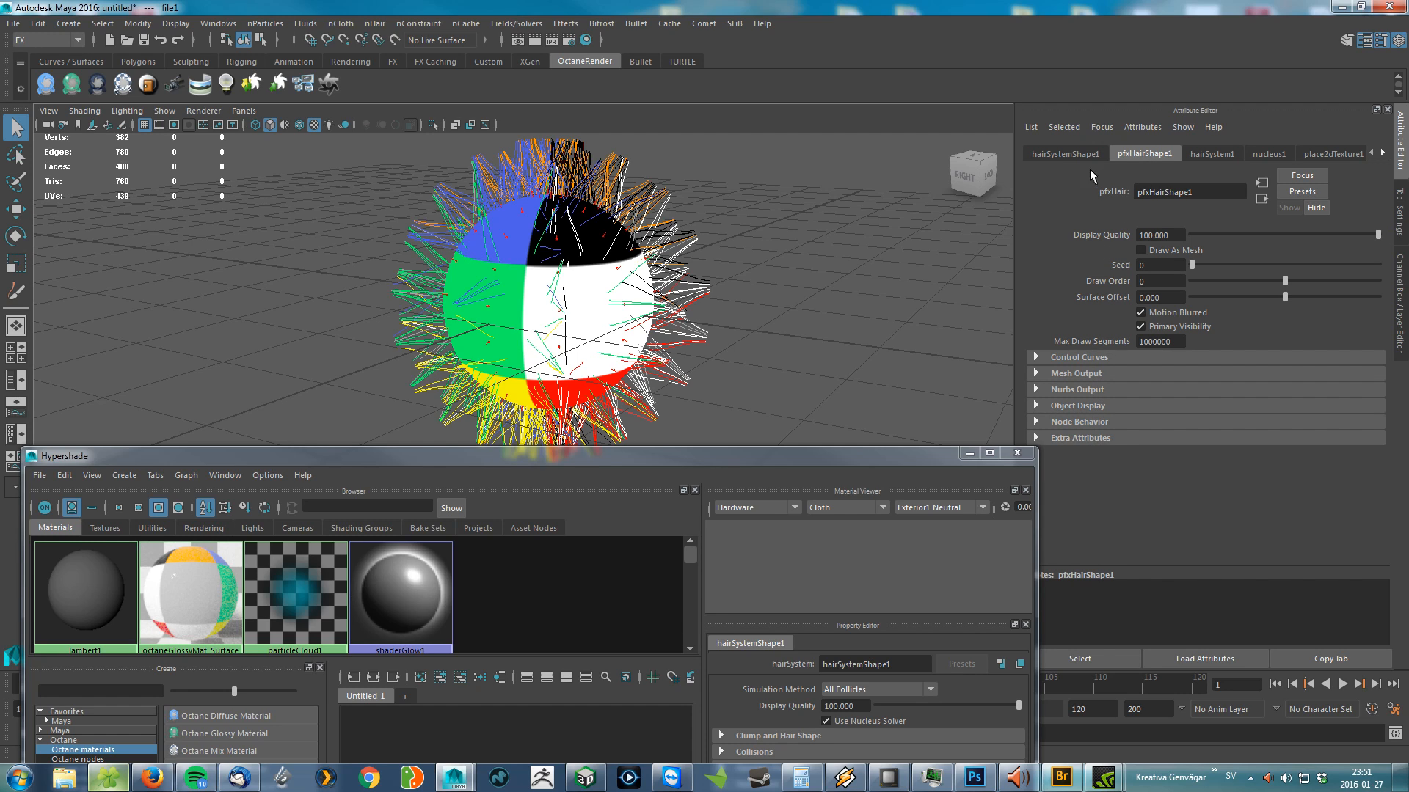
{"action": "left_click", "coordinate": [1072, 155]}
{"action": "left_click", "coordinate": [1218, 152]}
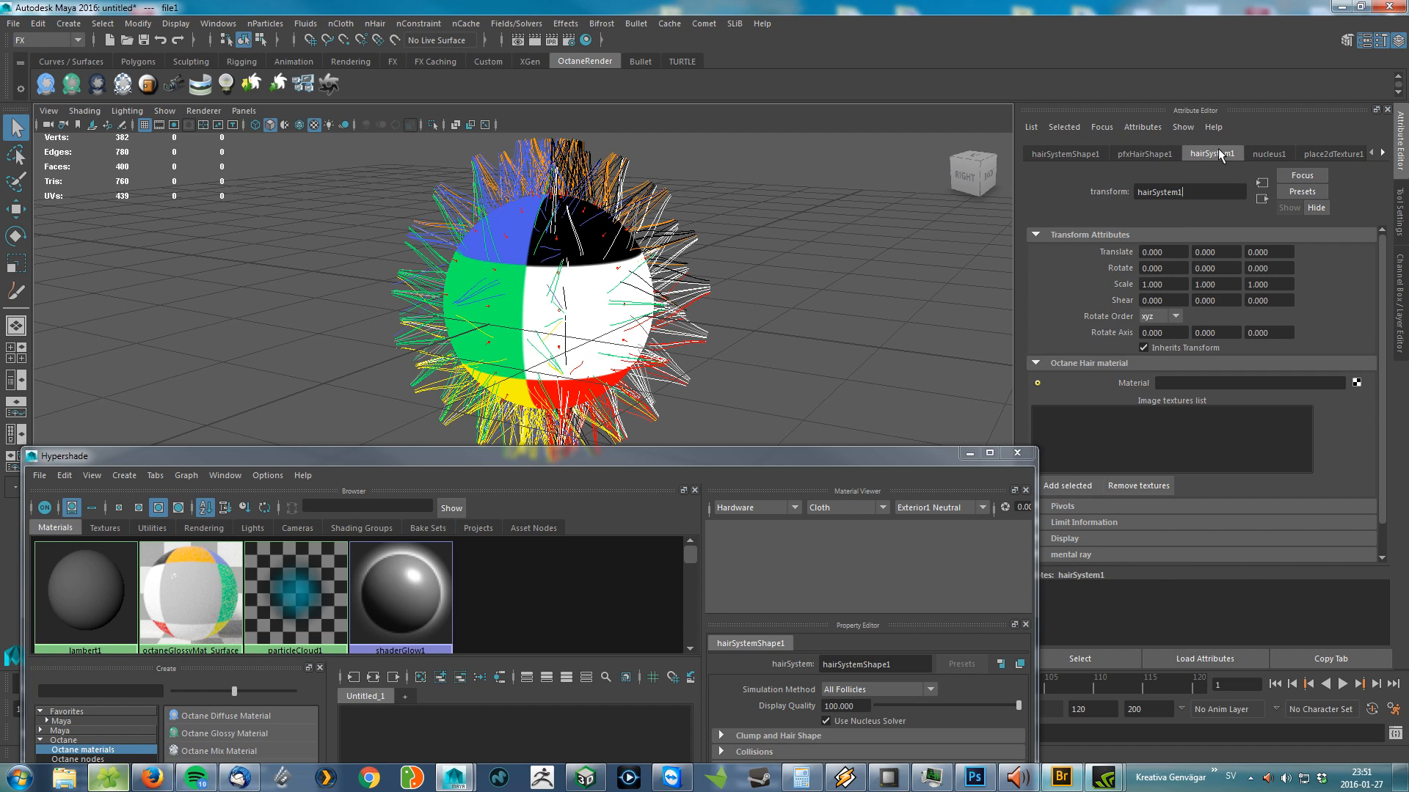
Step: Select pfxHair1 through the Outliner and show its transform node's Octane Hair material settings clear of the Hypershade
{"action": "left_click", "coordinate": [217, 22]}
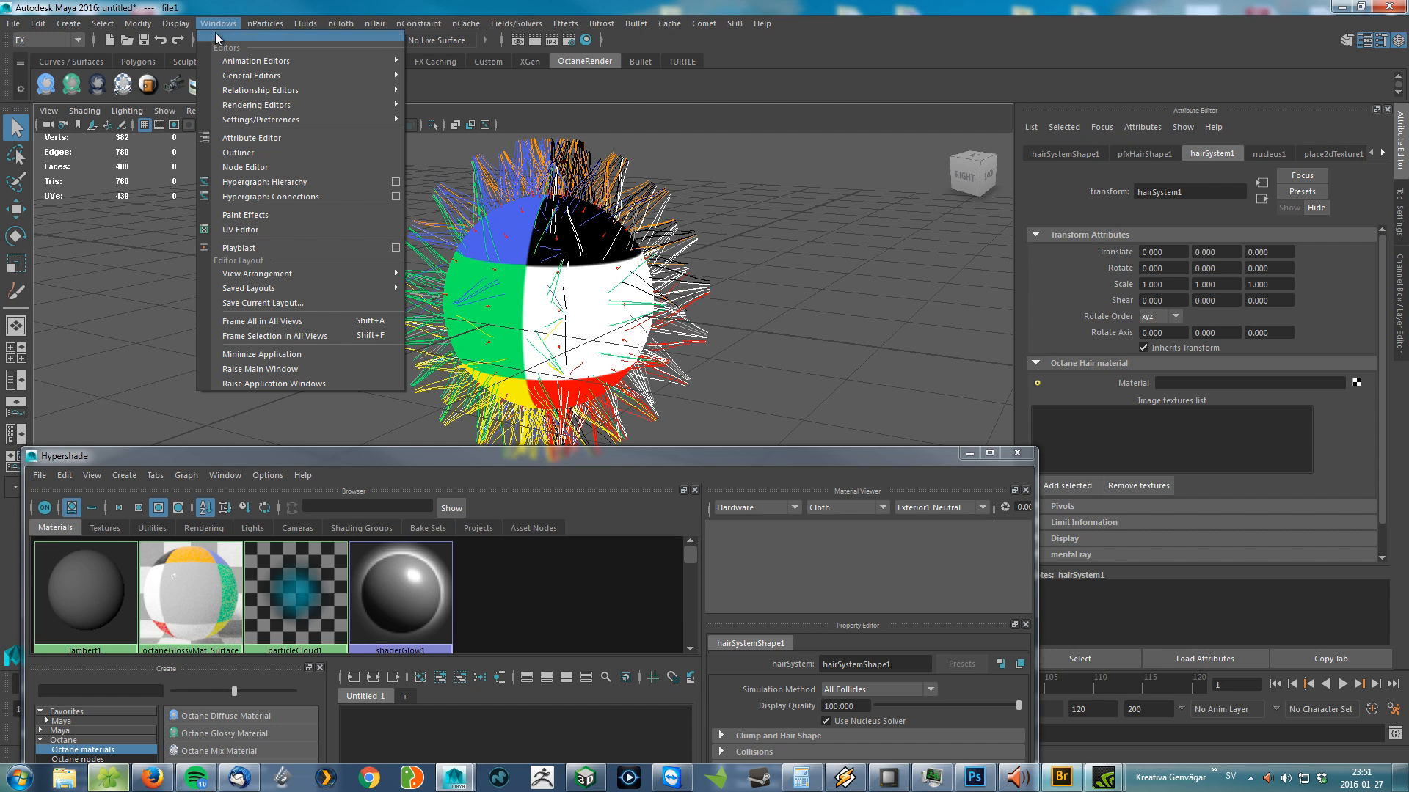
{"action": "left_click", "coordinate": [263, 152]}
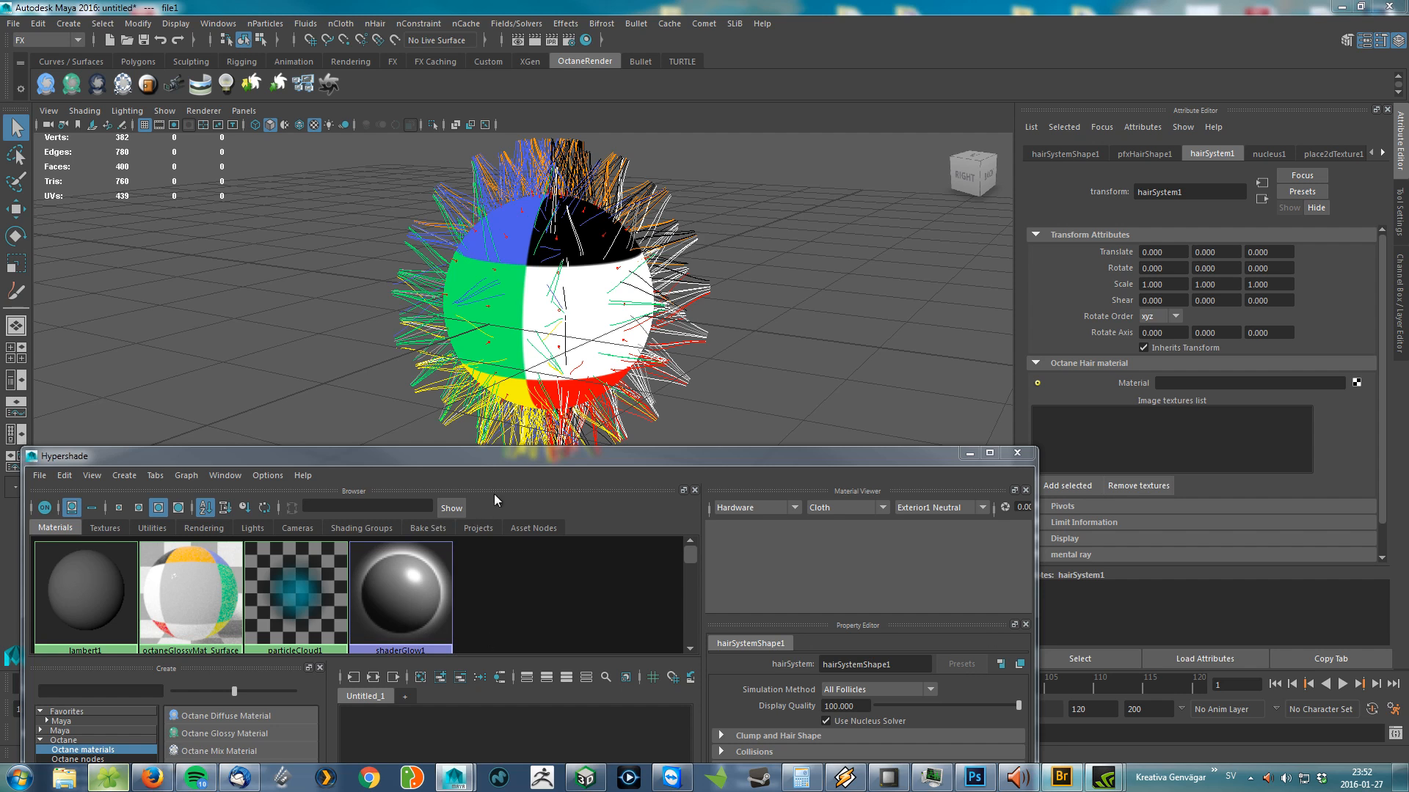
{"action": "left_click_drag", "start_coordinate": [514, 456], "coordinate": [627, 59]}
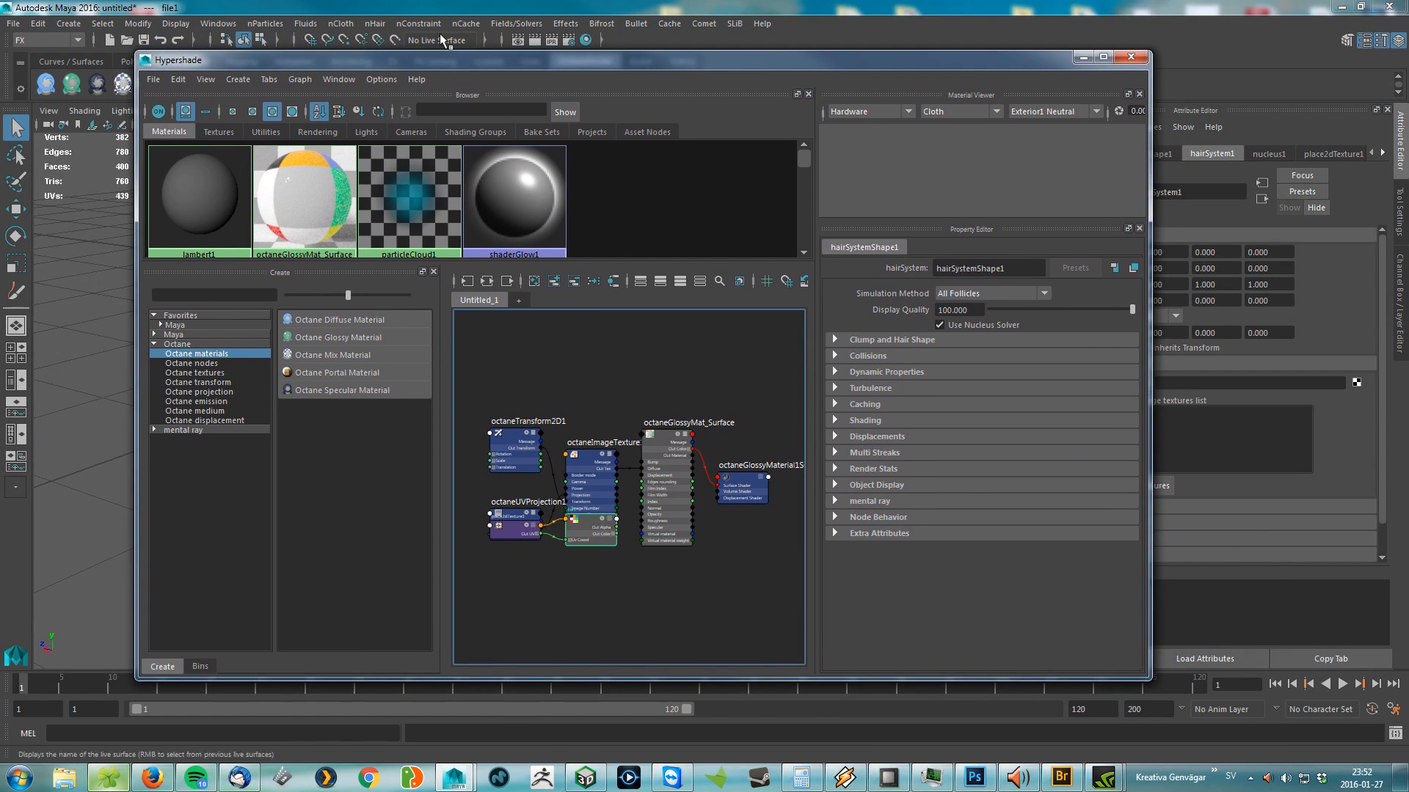
{"action": "left_click", "coordinate": [217, 22]}
{"action": "left_click", "coordinate": [258, 156]}
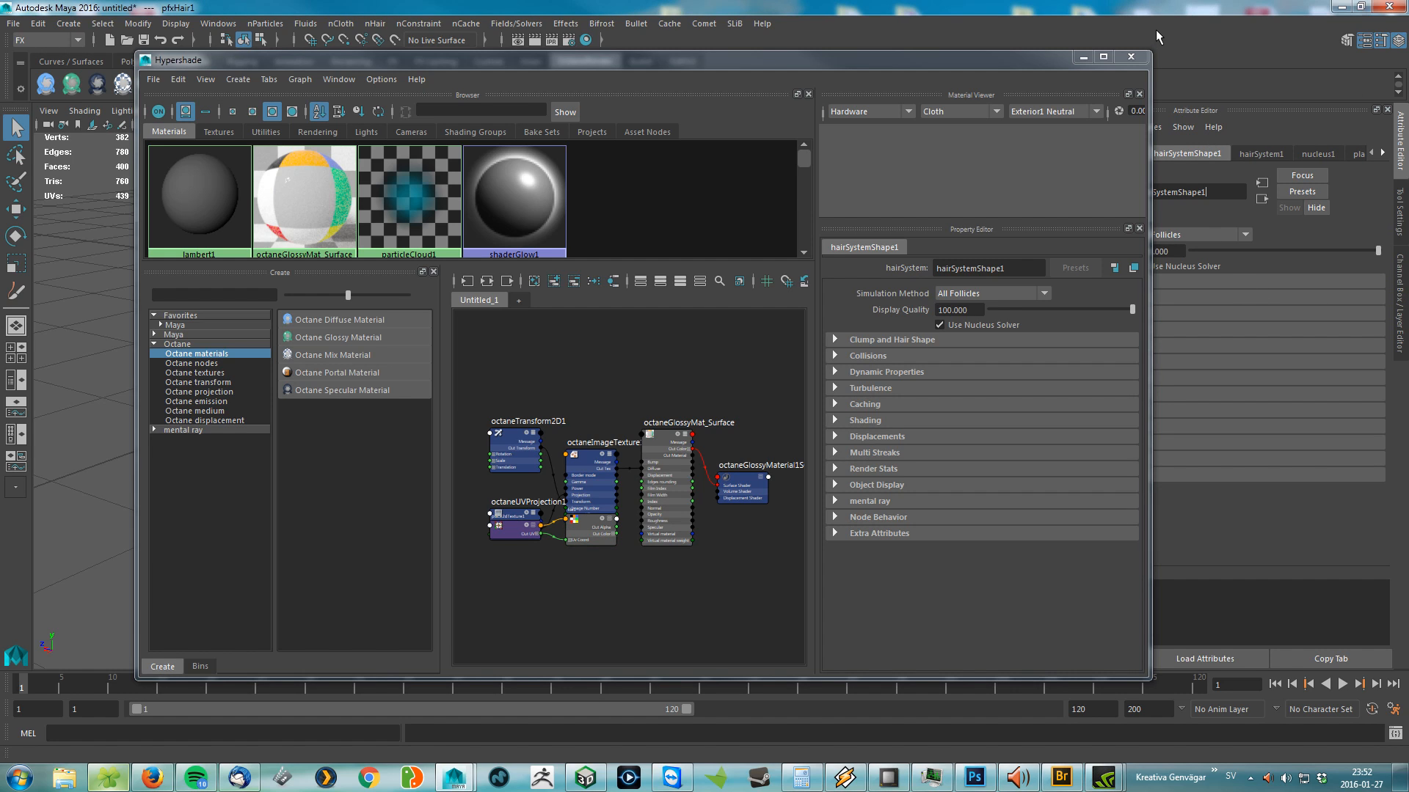
{"action": "left_click_drag", "start_coordinate": [1090, 70], "coordinate": [820, 91]}
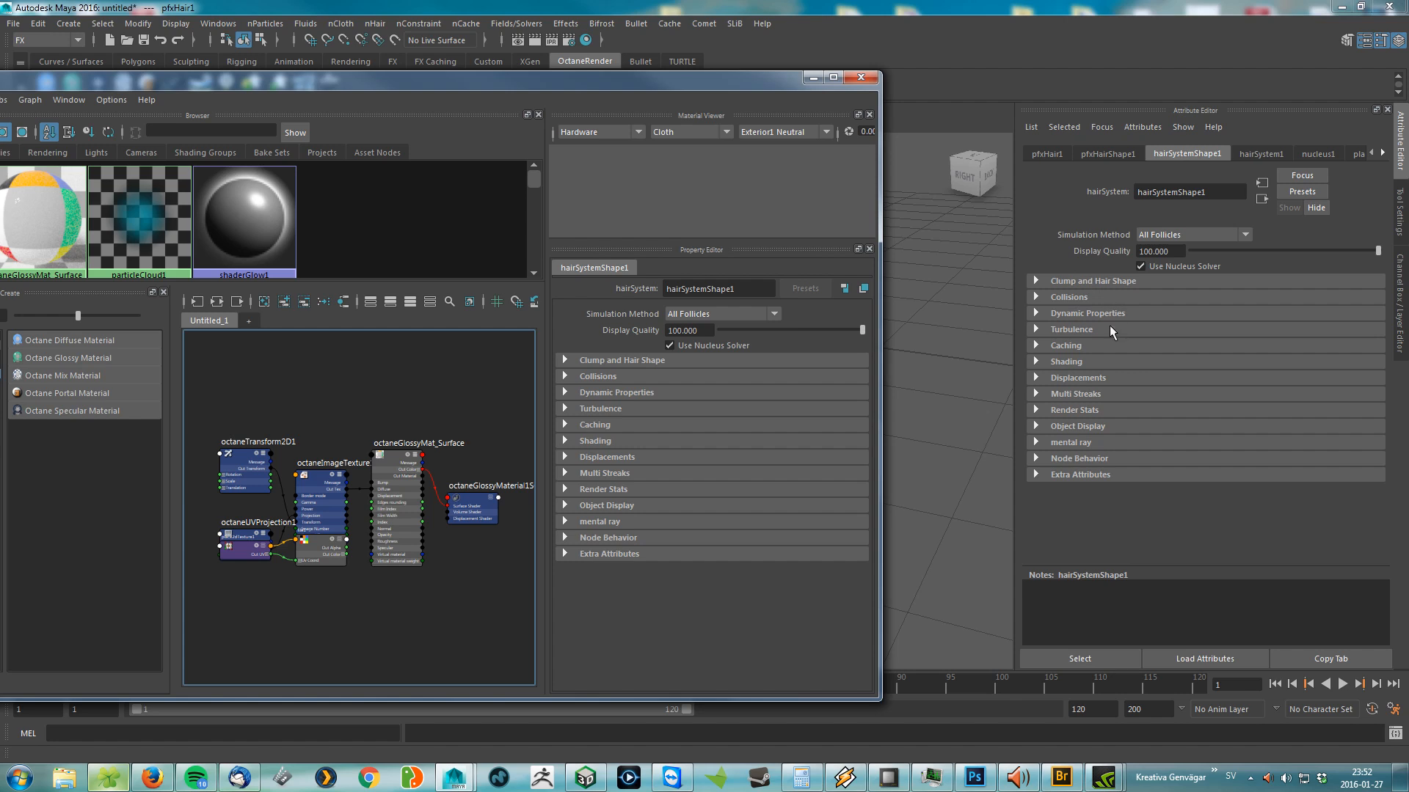
{"action": "left_click", "coordinate": [1058, 154]}
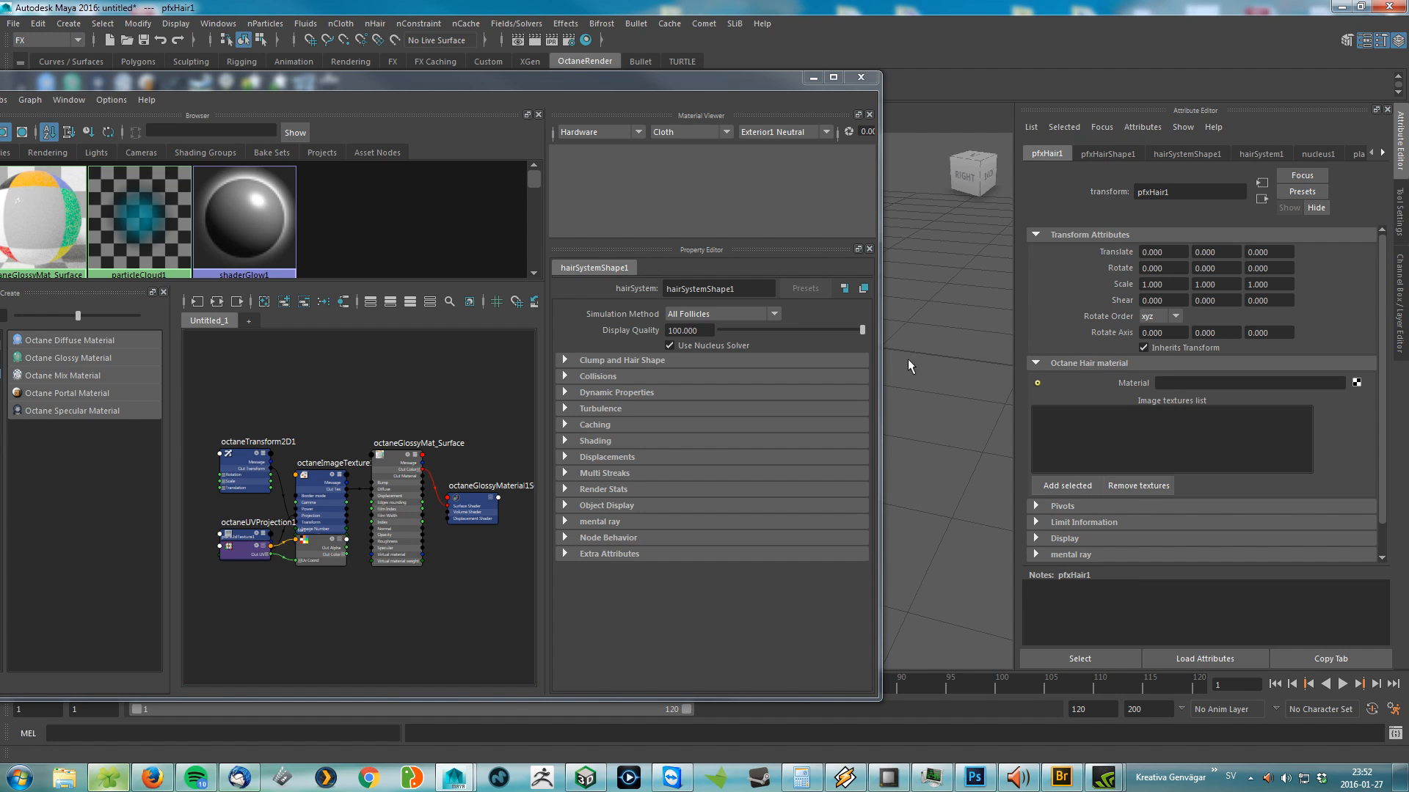
Step: Examine the octaneGlossyMat_Surface network and the material's Octane attributes in the Hypershade
{"action": "middle_click_drag", "start_coordinate": [333, 406], "coordinate": [378, 435], "text": "alt"}
{"action": "left_click_drag", "start_coordinate": [386, 78], "coordinate": [524, 228]}
{"action": "middle_click_drag", "start_coordinate": [584, 546], "coordinate": [499, 458], "text": "alt"}
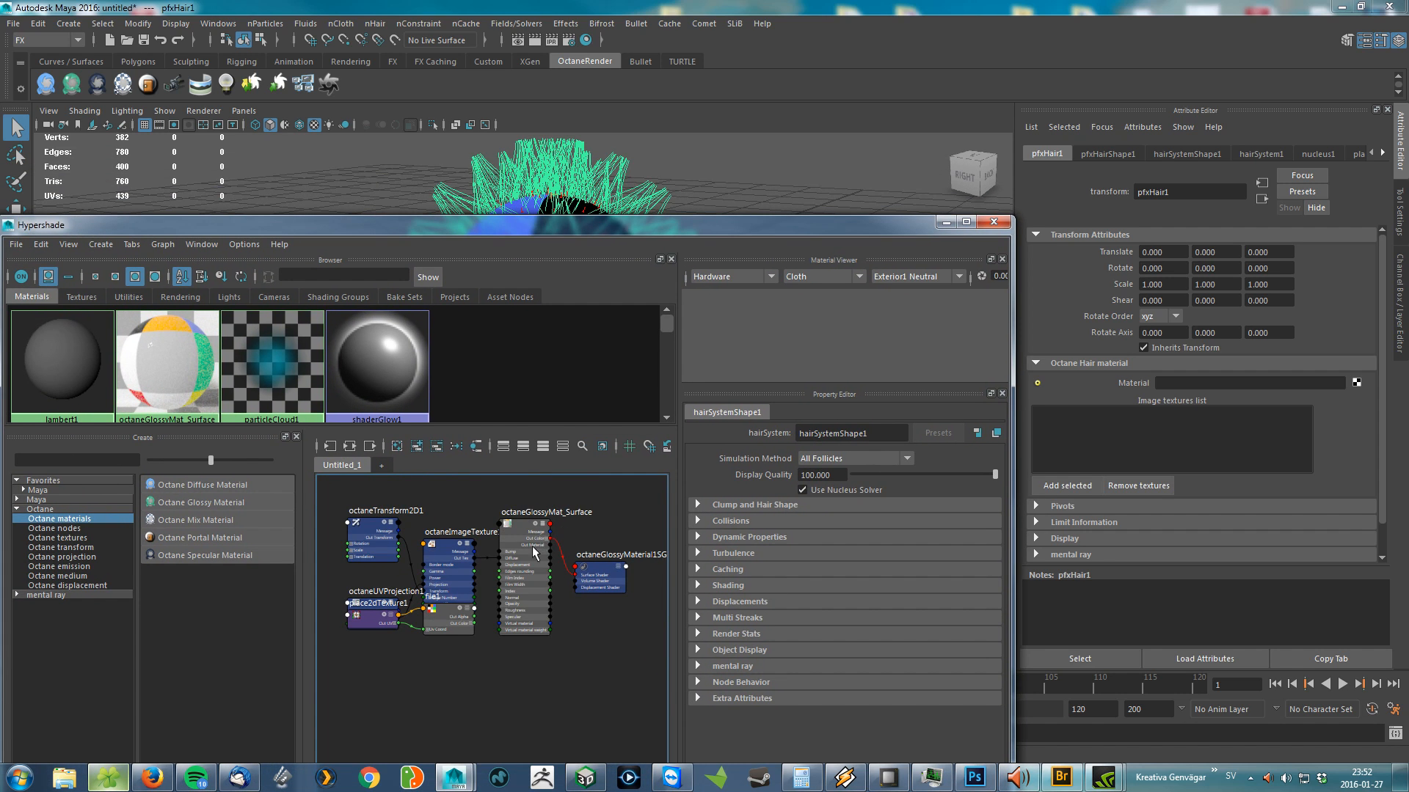
{"action": "left_click", "coordinate": [512, 534]}
{"action": "left_click_drag", "start_coordinate": [349, 232], "coordinate": [668, 122]}
{"action": "left_click", "coordinate": [359, 135]}
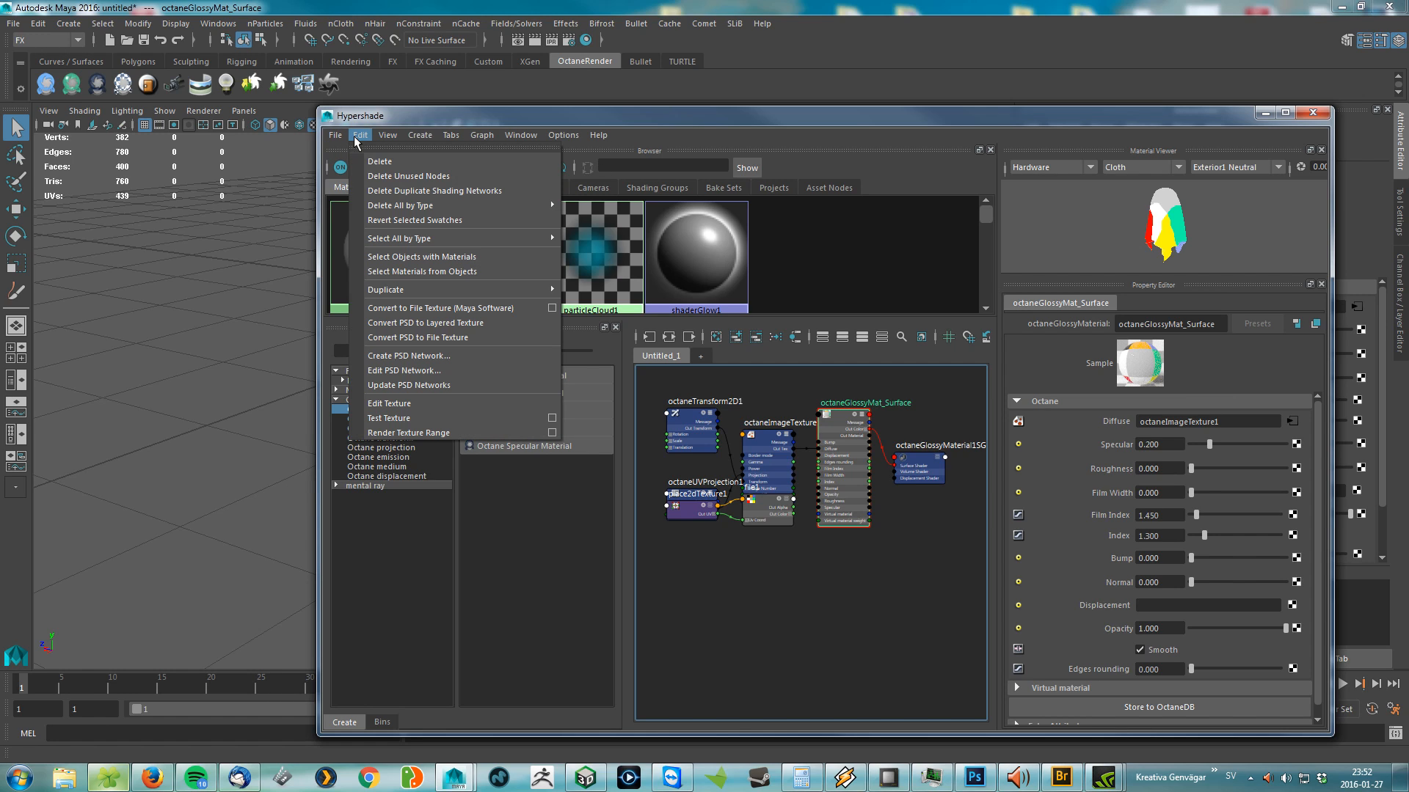
{"action": "left_click", "coordinate": [772, 598]}
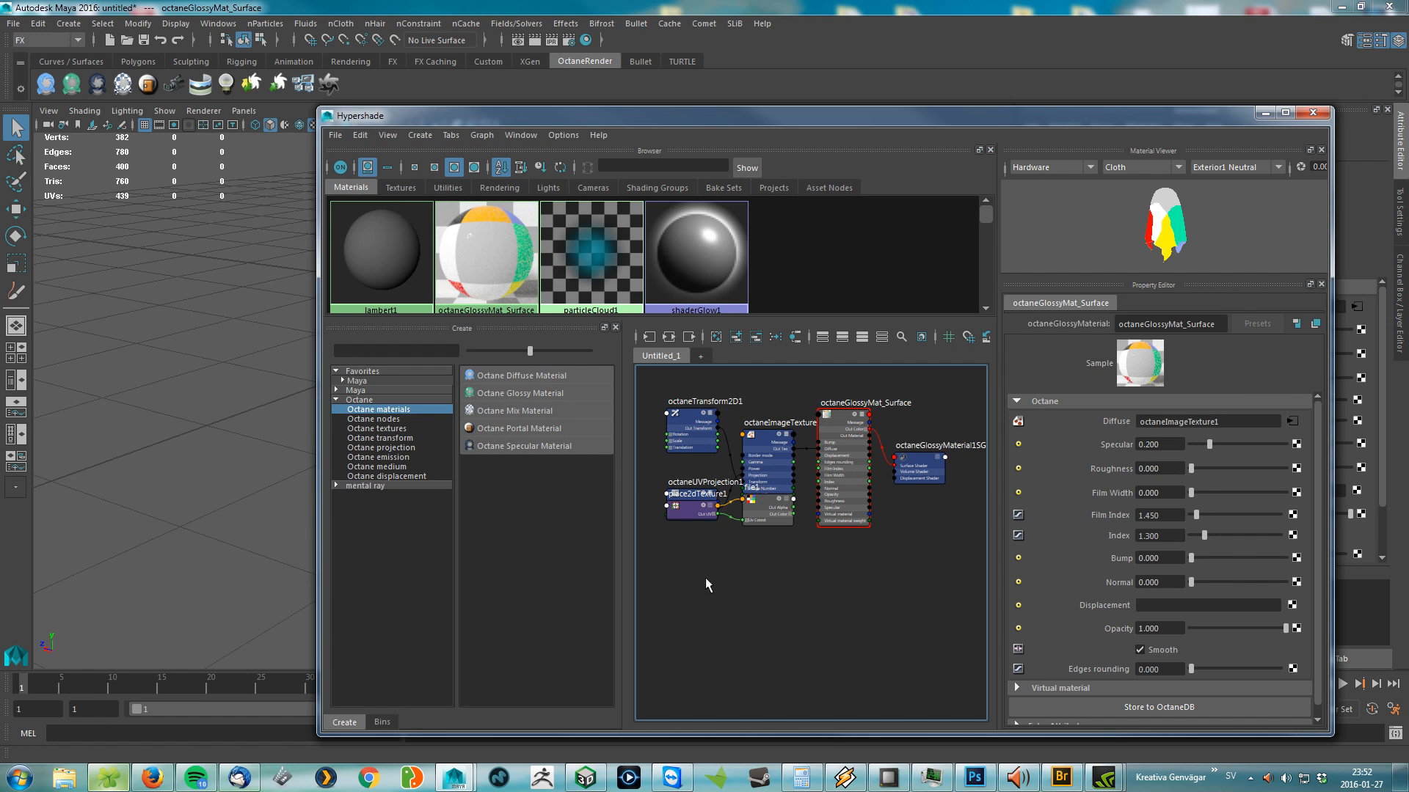
Step: Create a new Octane Glossy Material and graph its input and output connections on its own
{"action": "left_click_drag", "start_coordinate": [518, 393], "coordinate": [723, 480]}
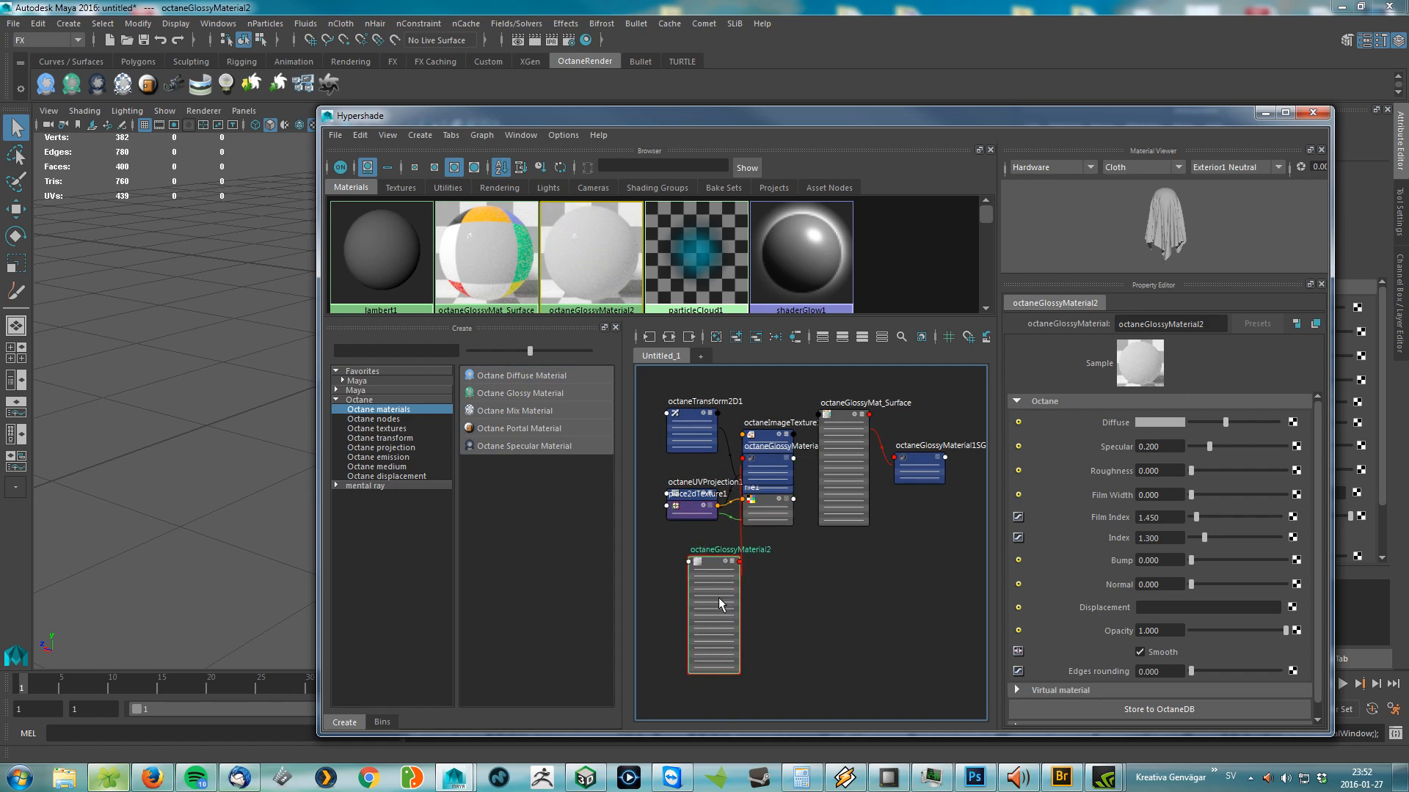
{"action": "left_click", "coordinate": [822, 603]}
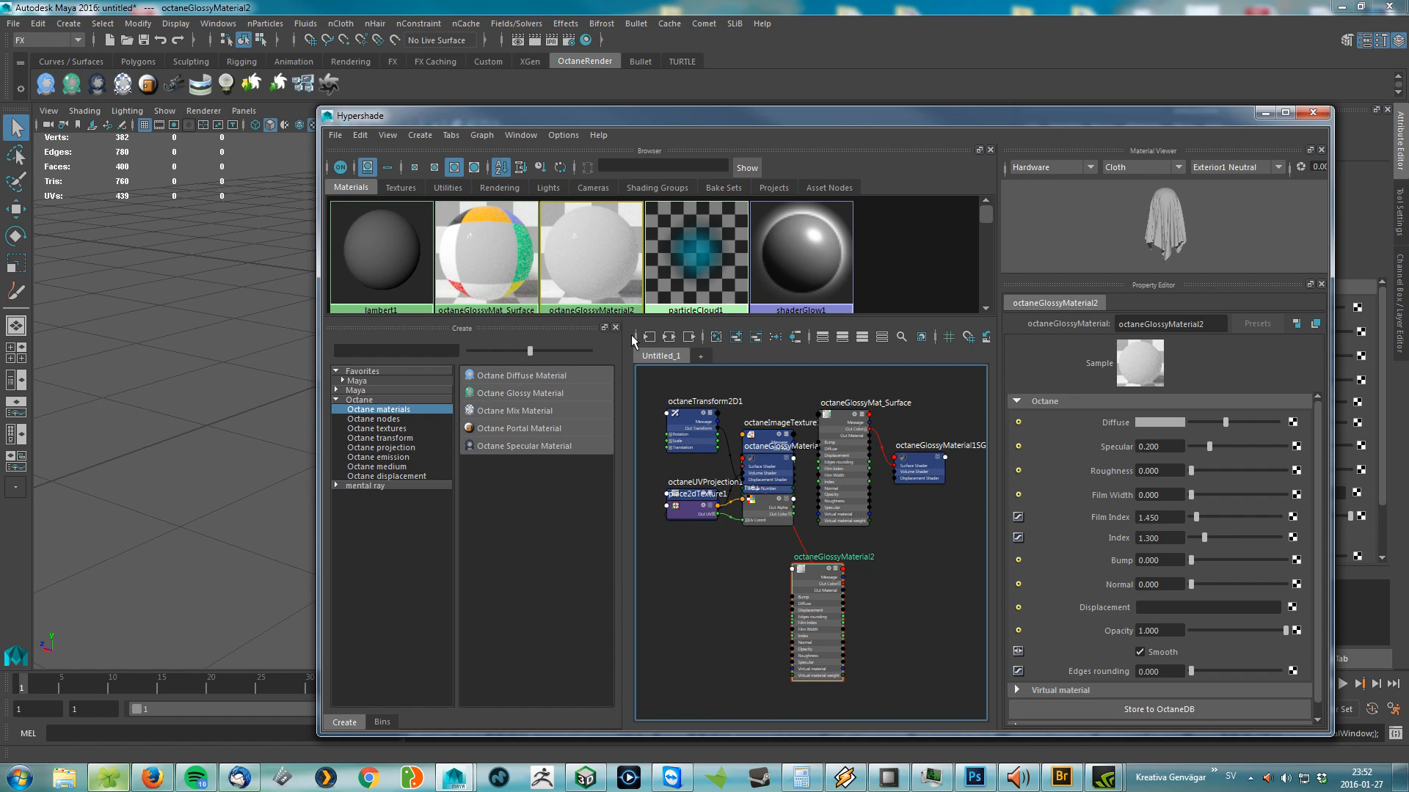
{"action": "left_click", "coordinate": [669, 337]}
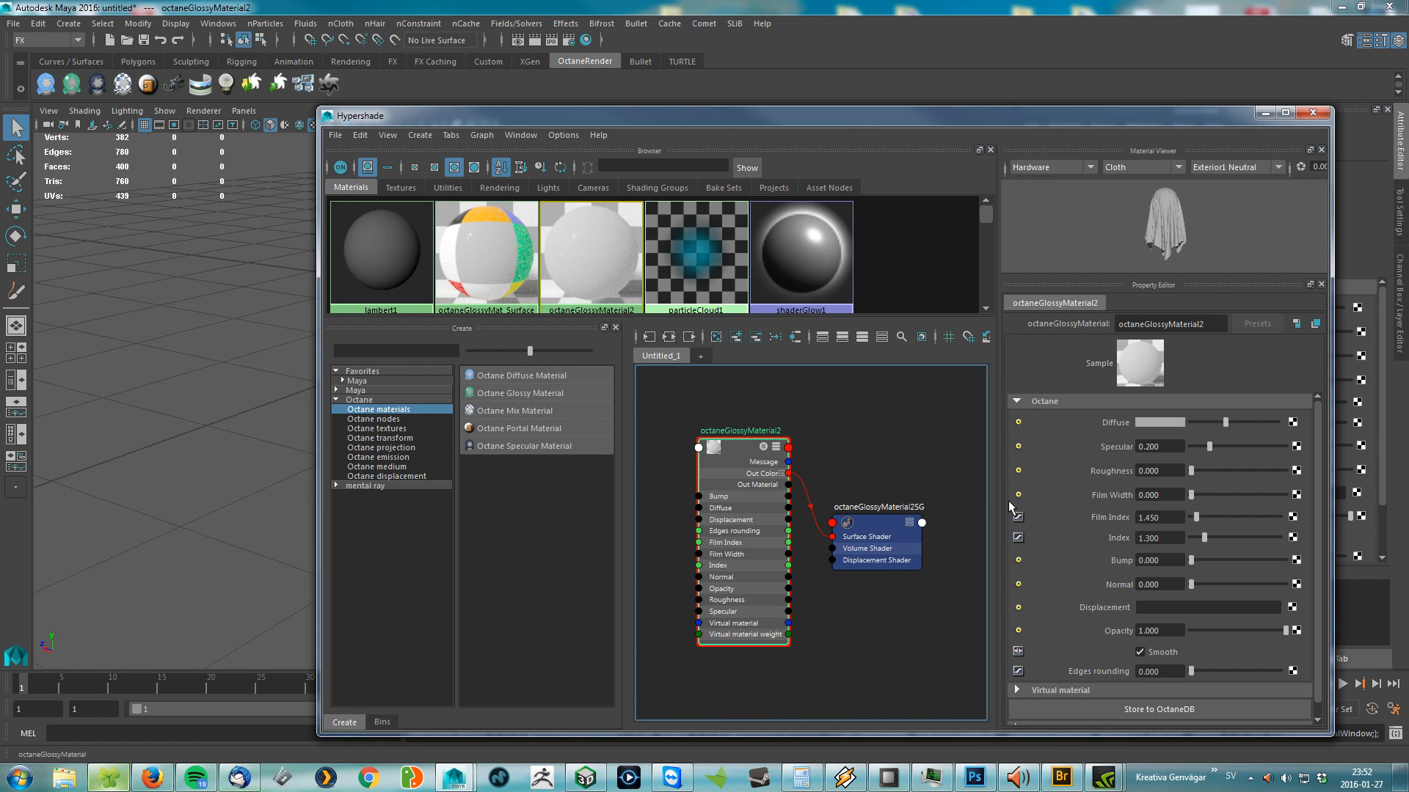
Step: Map an Octane Image Texture to the Diffuse of octaneGlossyMaterial2 and regraph its network
{"action": "scroll", "coordinate": [1067, 556], "scroll_direction": "down", "scroll_amount": 1}
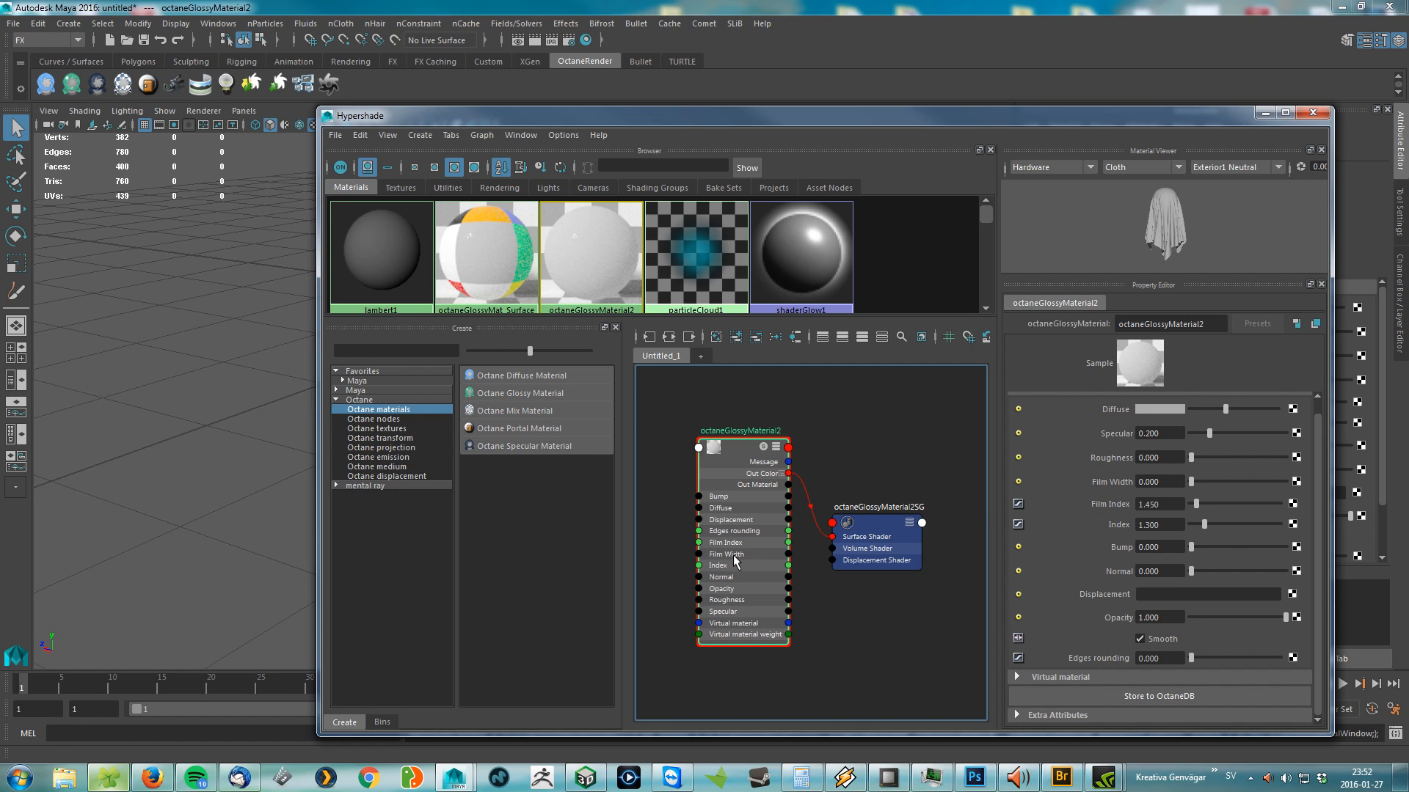
{"action": "left_click", "coordinate": [1293, 408]}
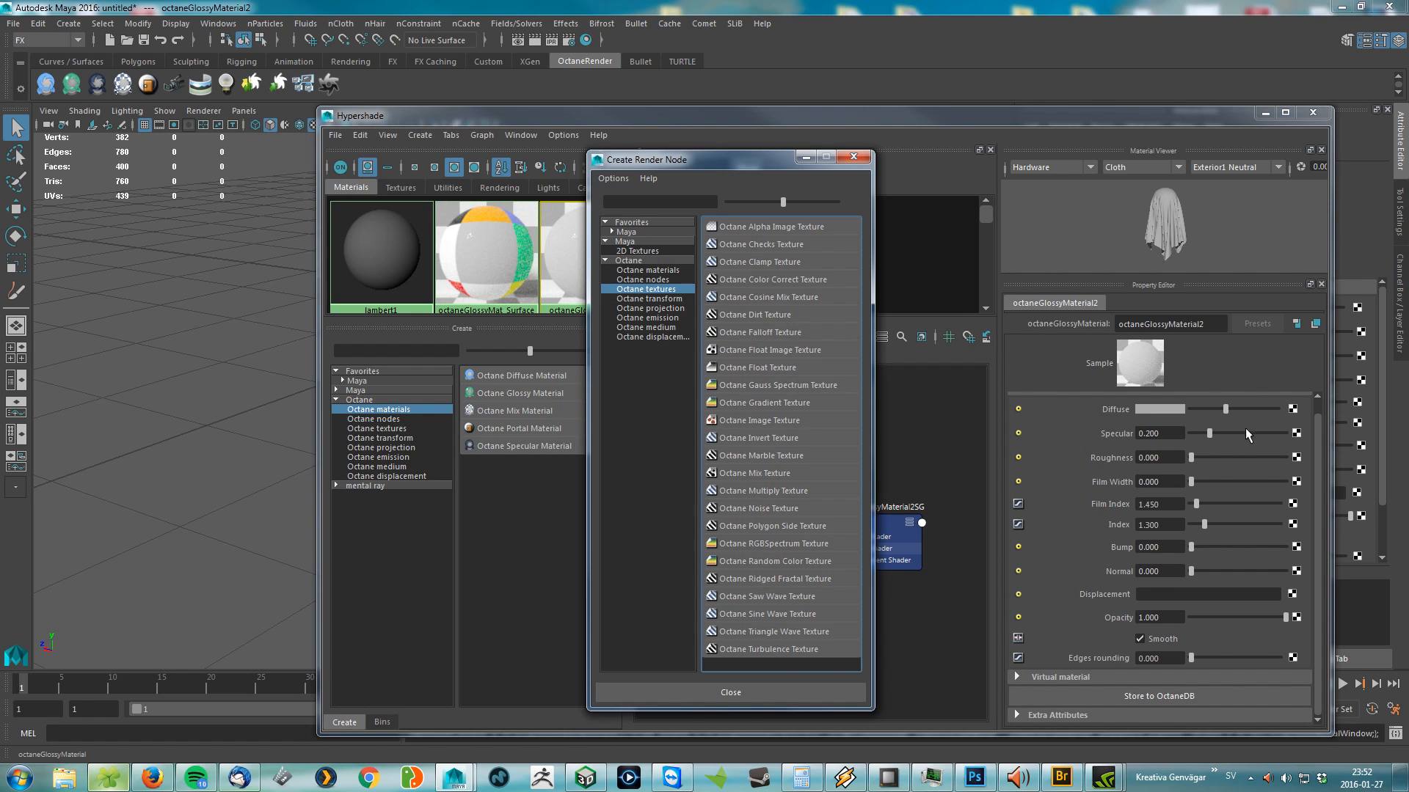
{"action": "left_click", "coordinate": [755, 419]}
{"action": "left_click", "coordinate": [669, 337]}
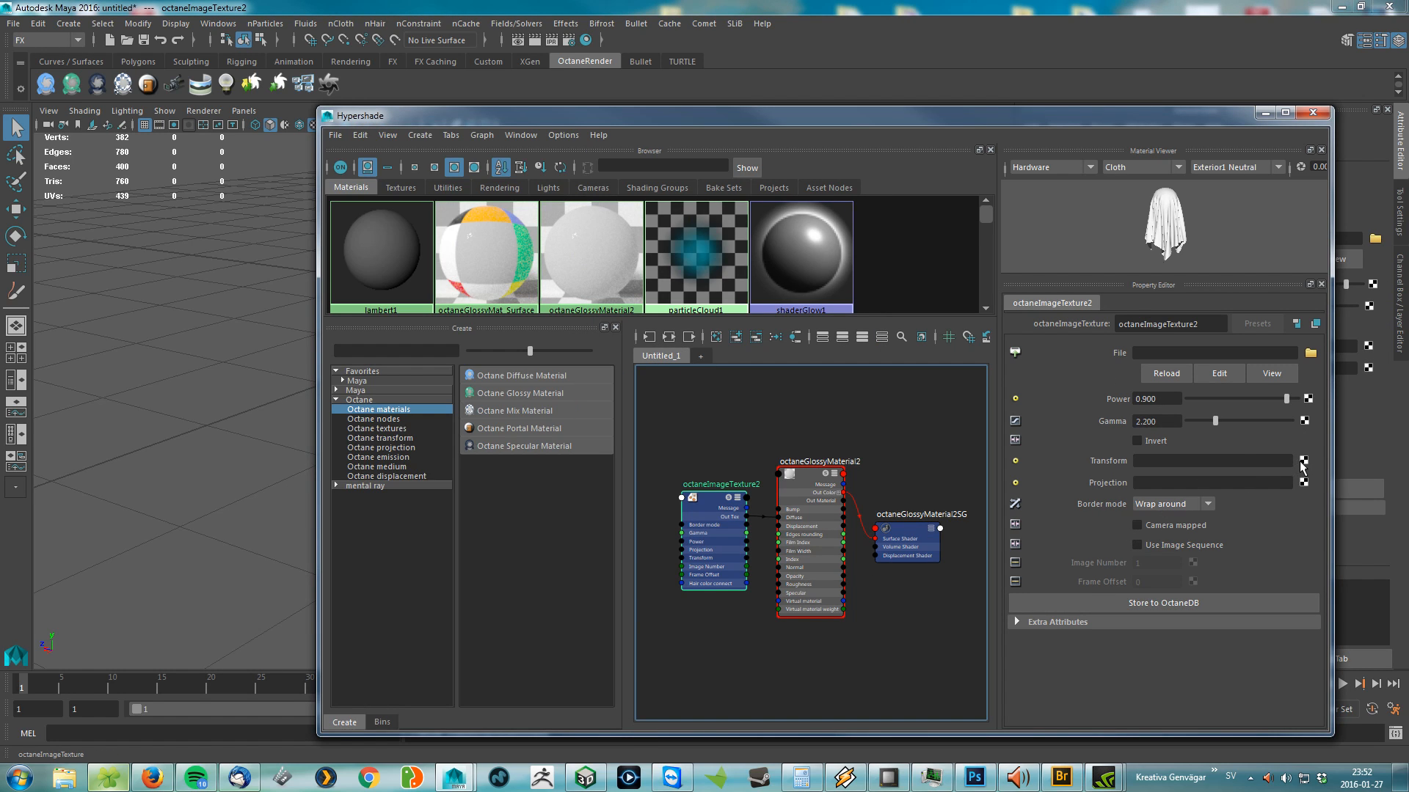
Step: Connect an Octane Transform 2D node to the Transform of octaneImageTexture2 and regraph the material
{"action": "left_click", "coordinate": [1303, 467]}
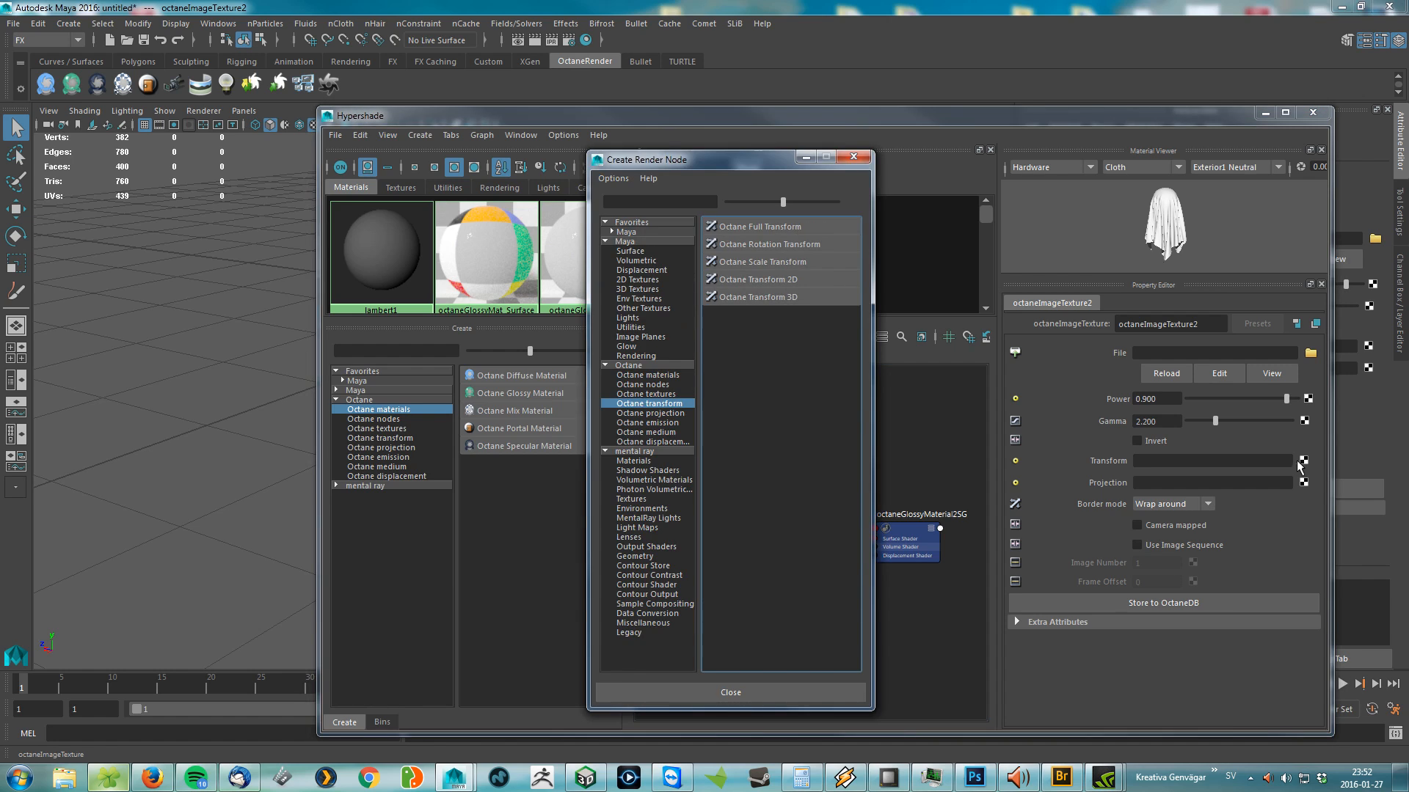
{"action": "left_click", "coordinate": [760, 298]}
{"action": "left_click", "coordinate": [812, 534]}
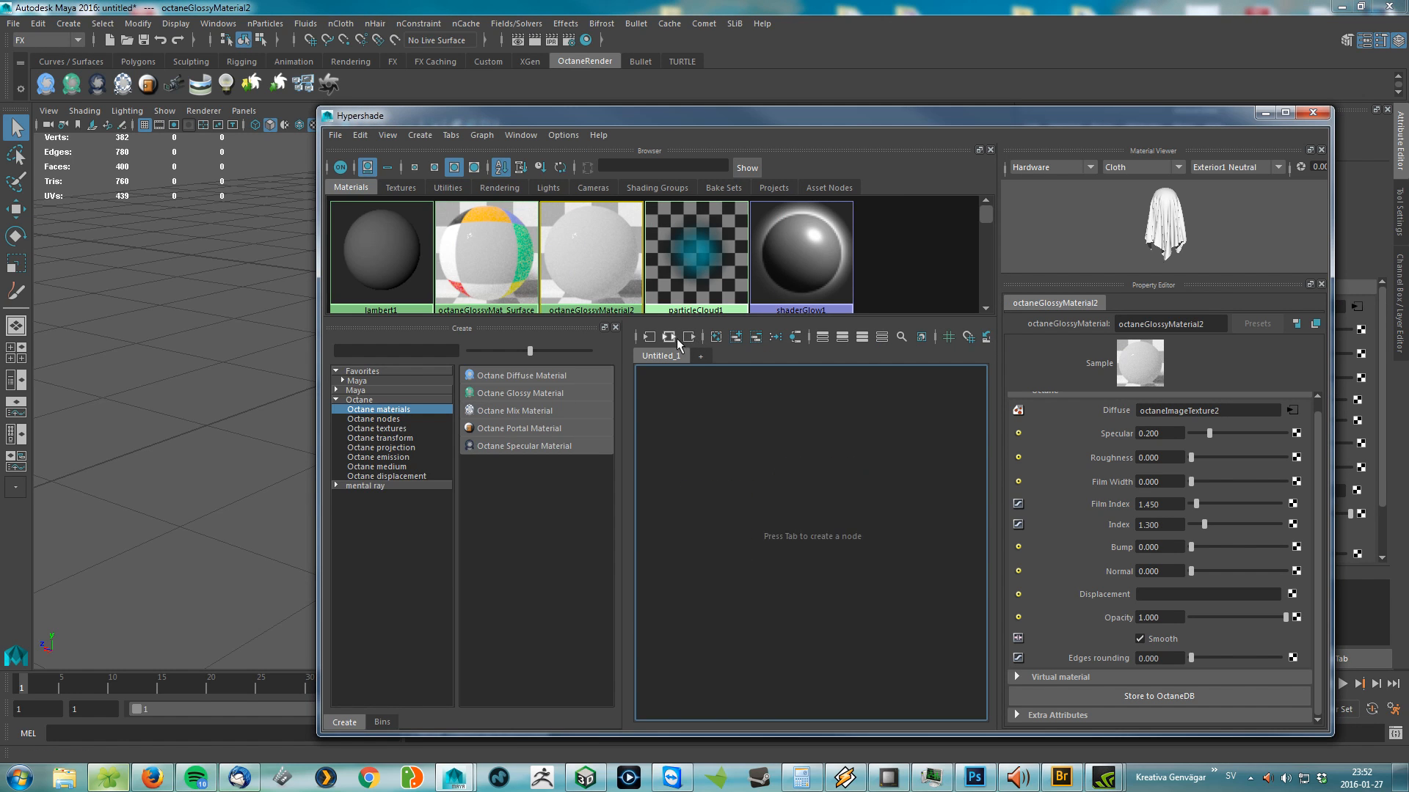
Step: Connect an Octane UV projection to the Projection of octaneImageTexture2 and regraph the octaneGlossyMaterial2 network
{"action": "left_click", "coordinate": [779, 534]}
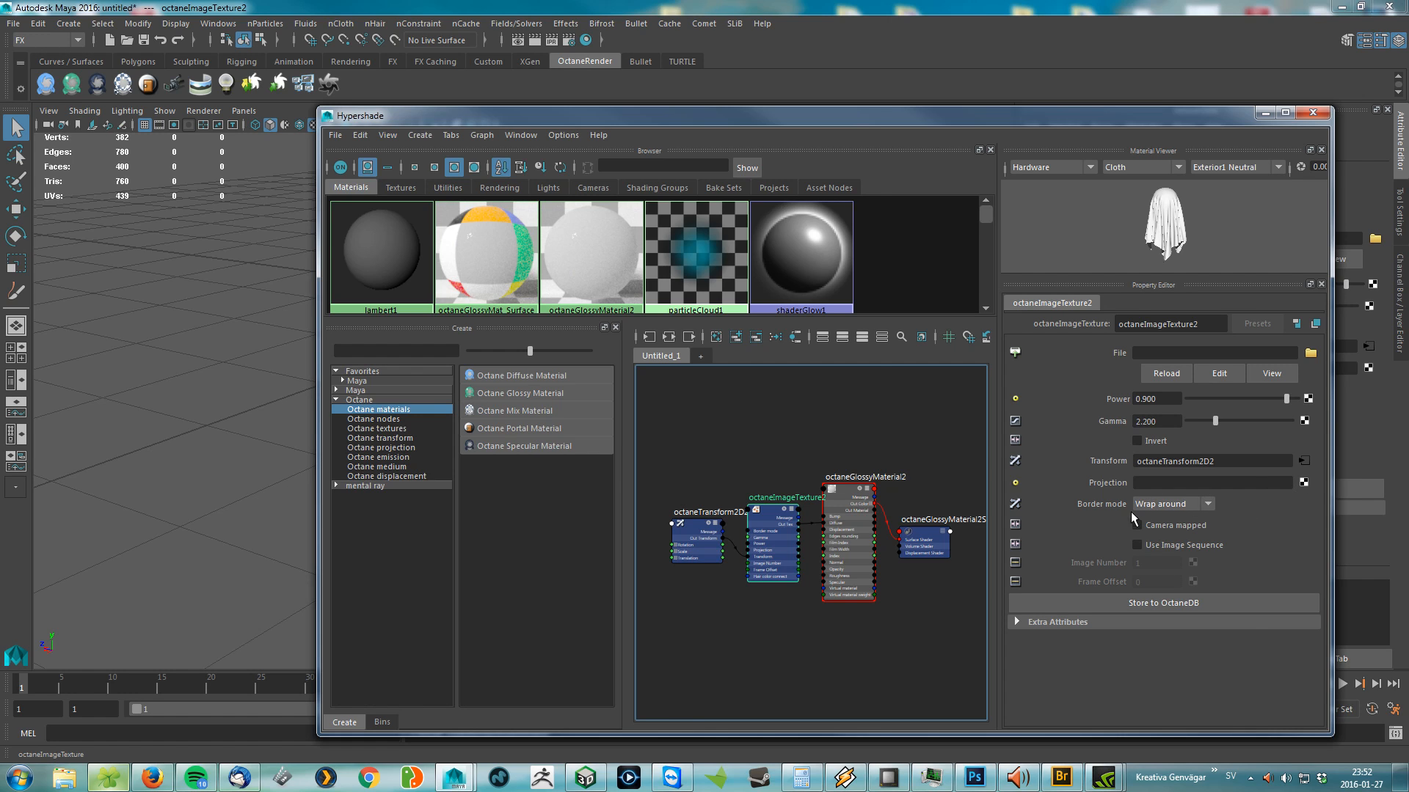
{"action": "left_click", "coordinate": [1304, 482]}
{"action": "left_click", "coordinate": [764, 315]}
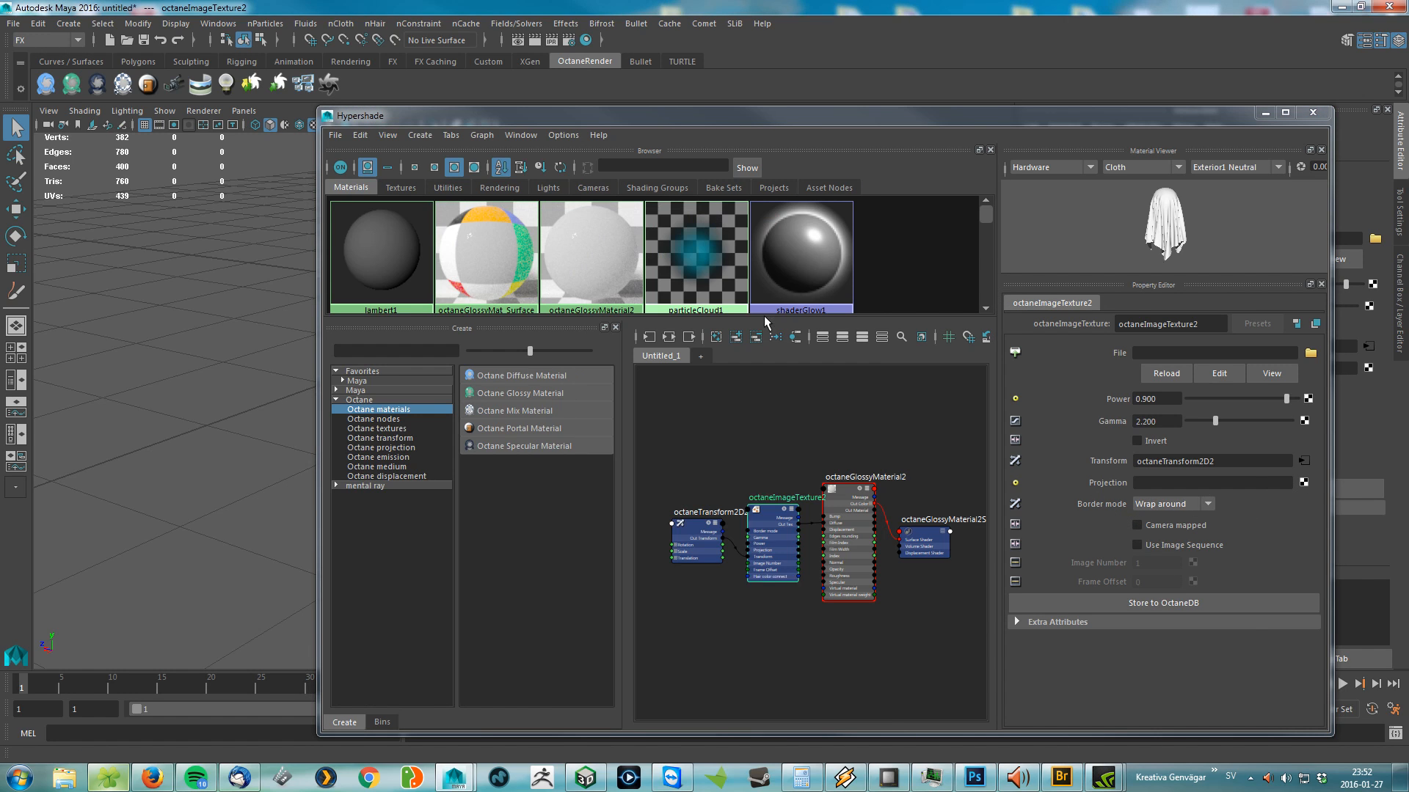
{"action": "left_click", "coordinate": [847, 508]}
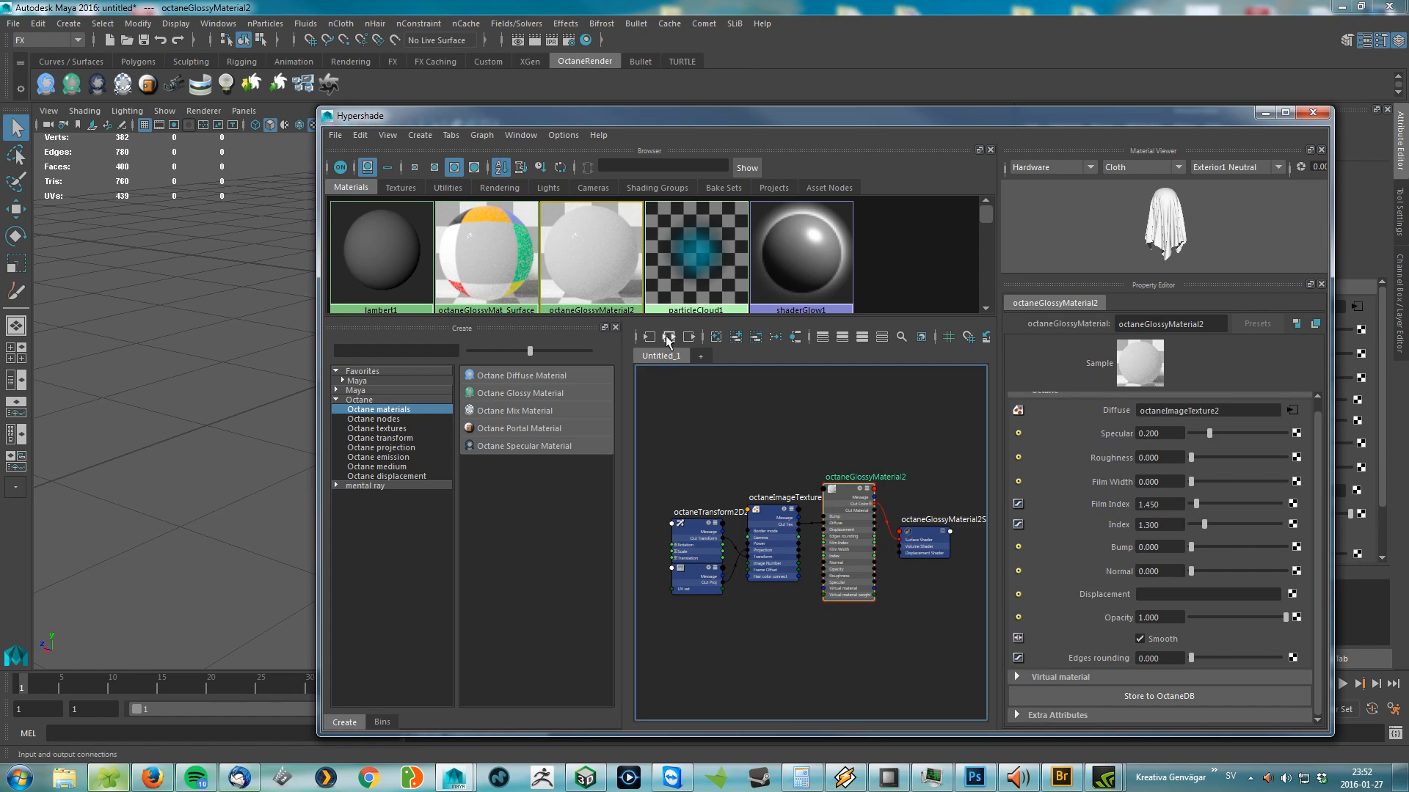
{"action": "left_click", "coordinate": [669, 337]}
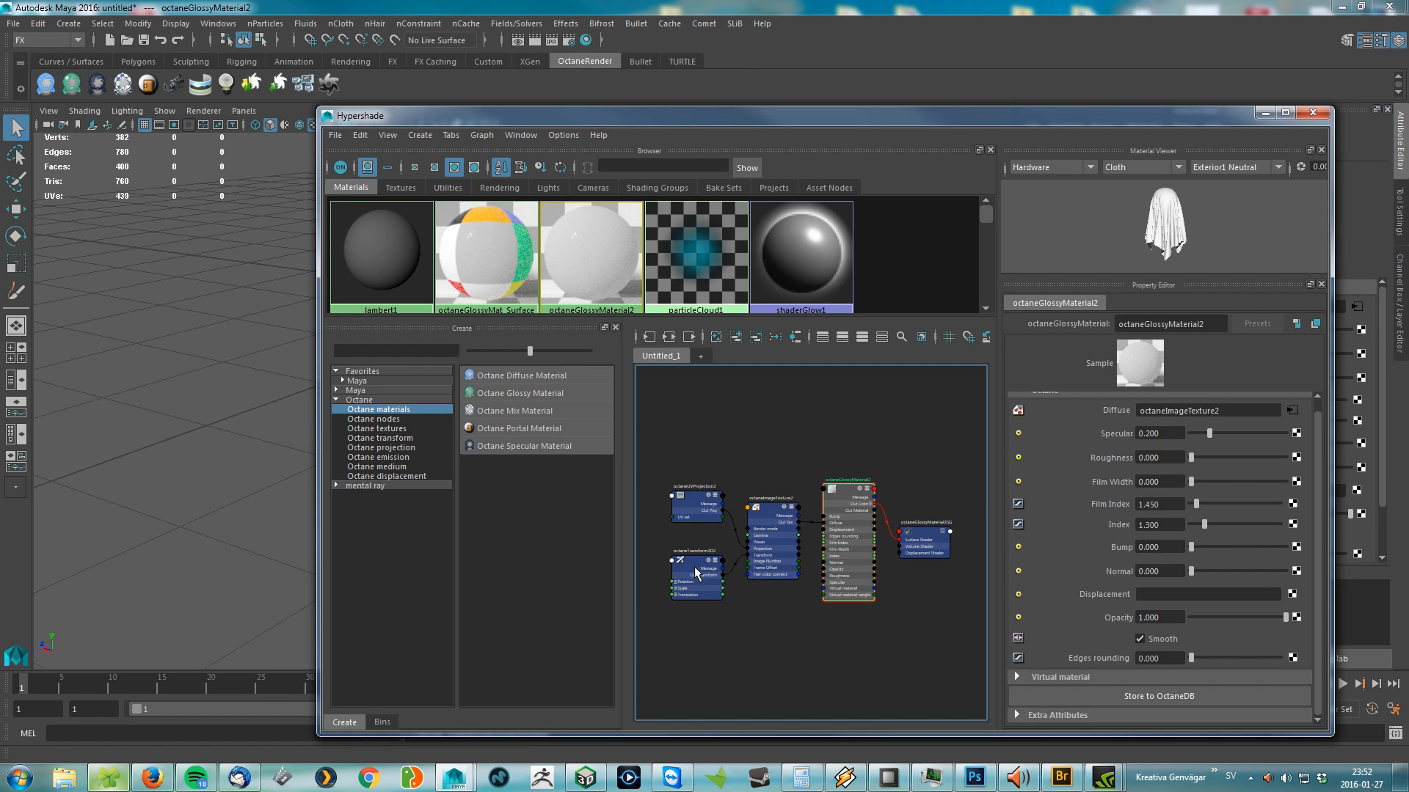
Step: Expand the Extra Attributes of octaneImageTexture2 with Hair color connect and place the Hypershade beside the attributes of pfxHair1
{"action": "left_click", "coordinate": [786, 557]}
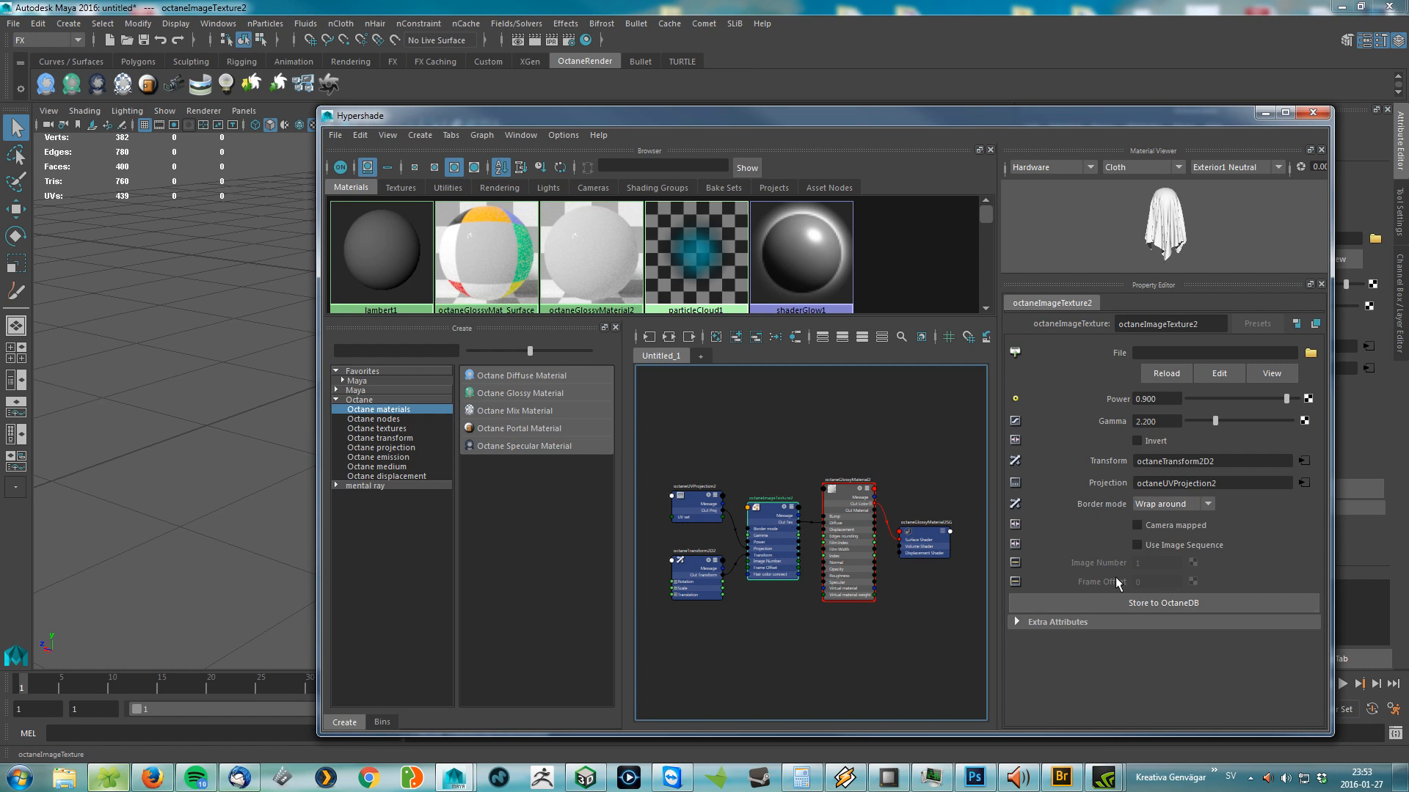
{"action": "left_click", "coordinate": [1076, 620]}
{"action": "left_click_drag", "start_coordinate": [1086, 116], "coordinate": [405, 100]}
{"action": "left_click", "coordinate": [656, 192]}
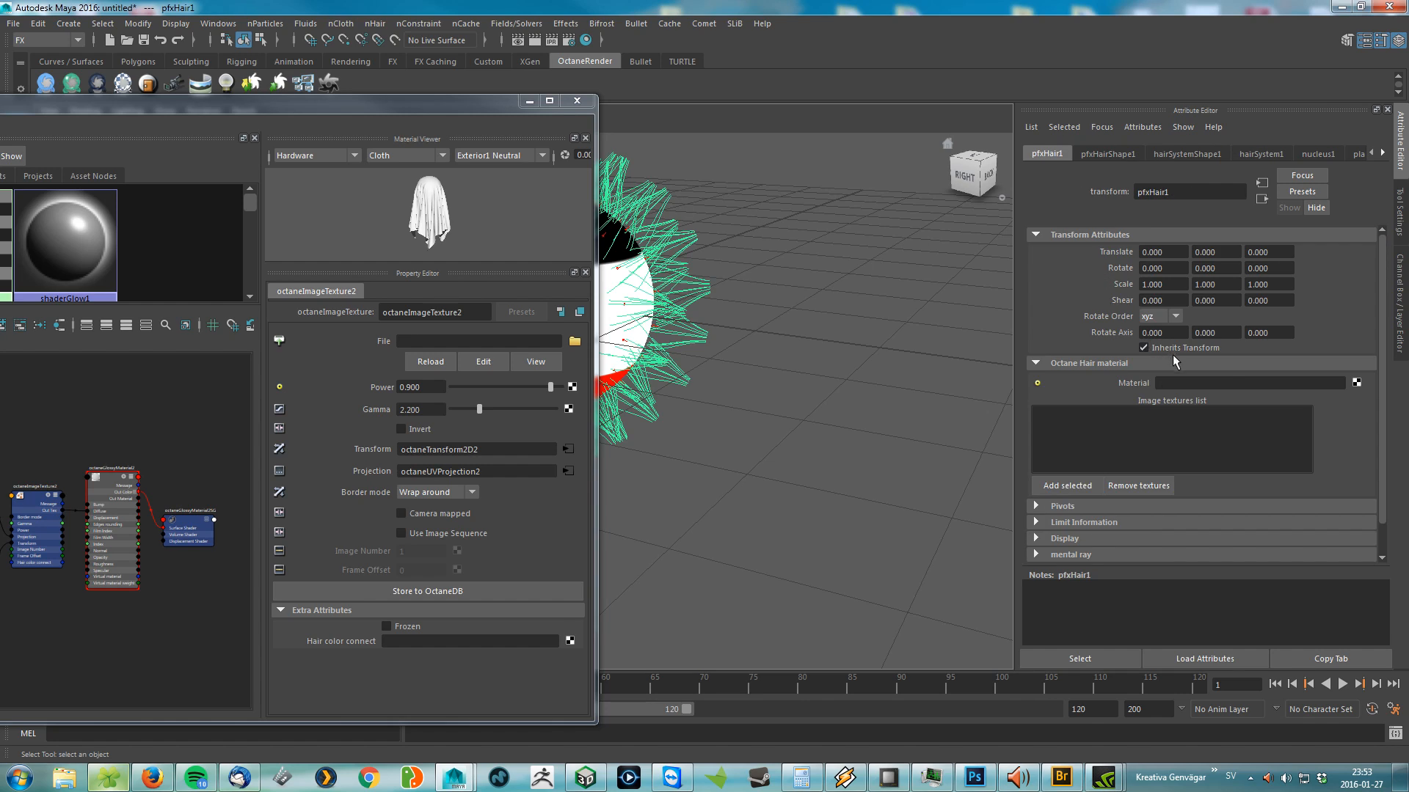
{"action": "double_click", "coordinate": [1164, 191]}
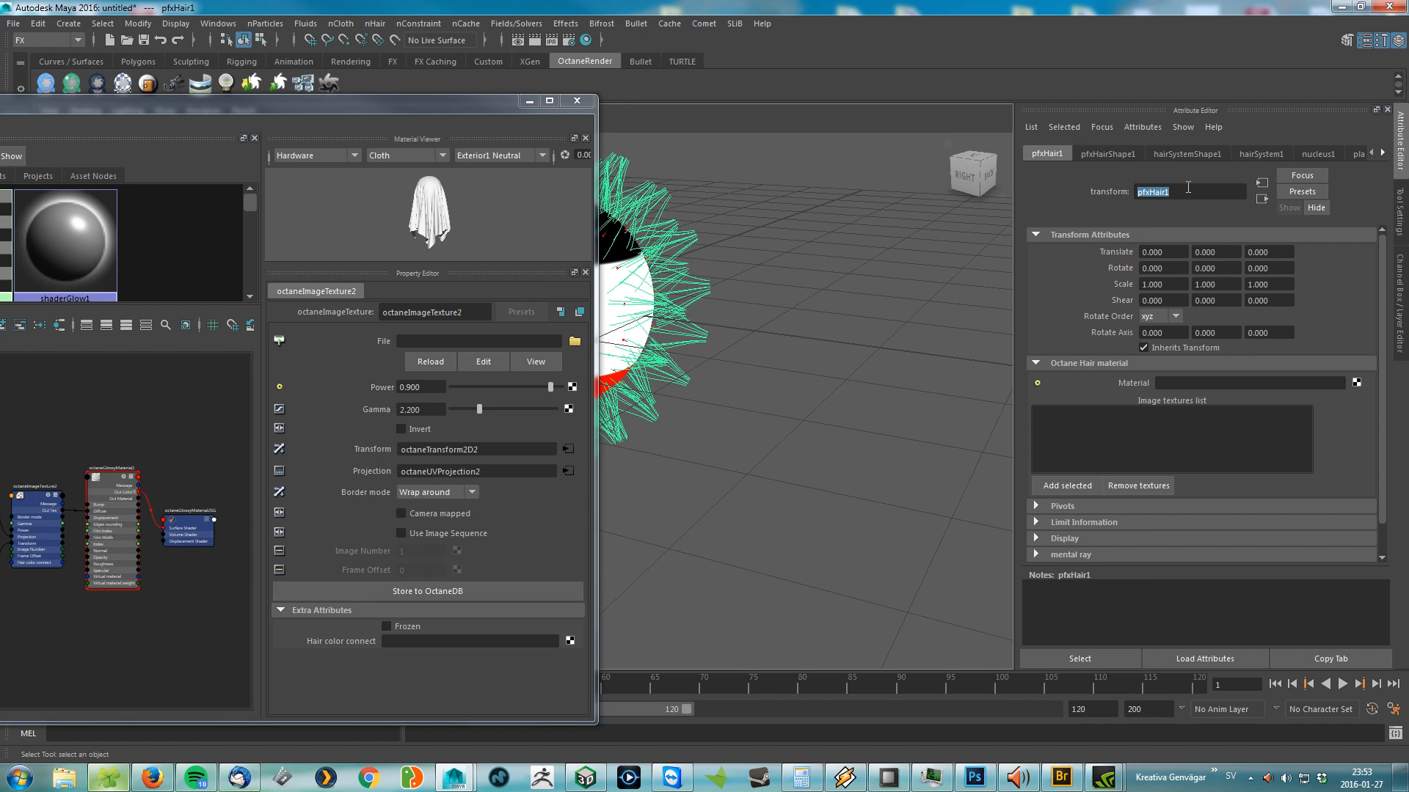
{"action": "left_click_drag", "start_coordinate": [444, 108], "coordinate": [979, 53]}
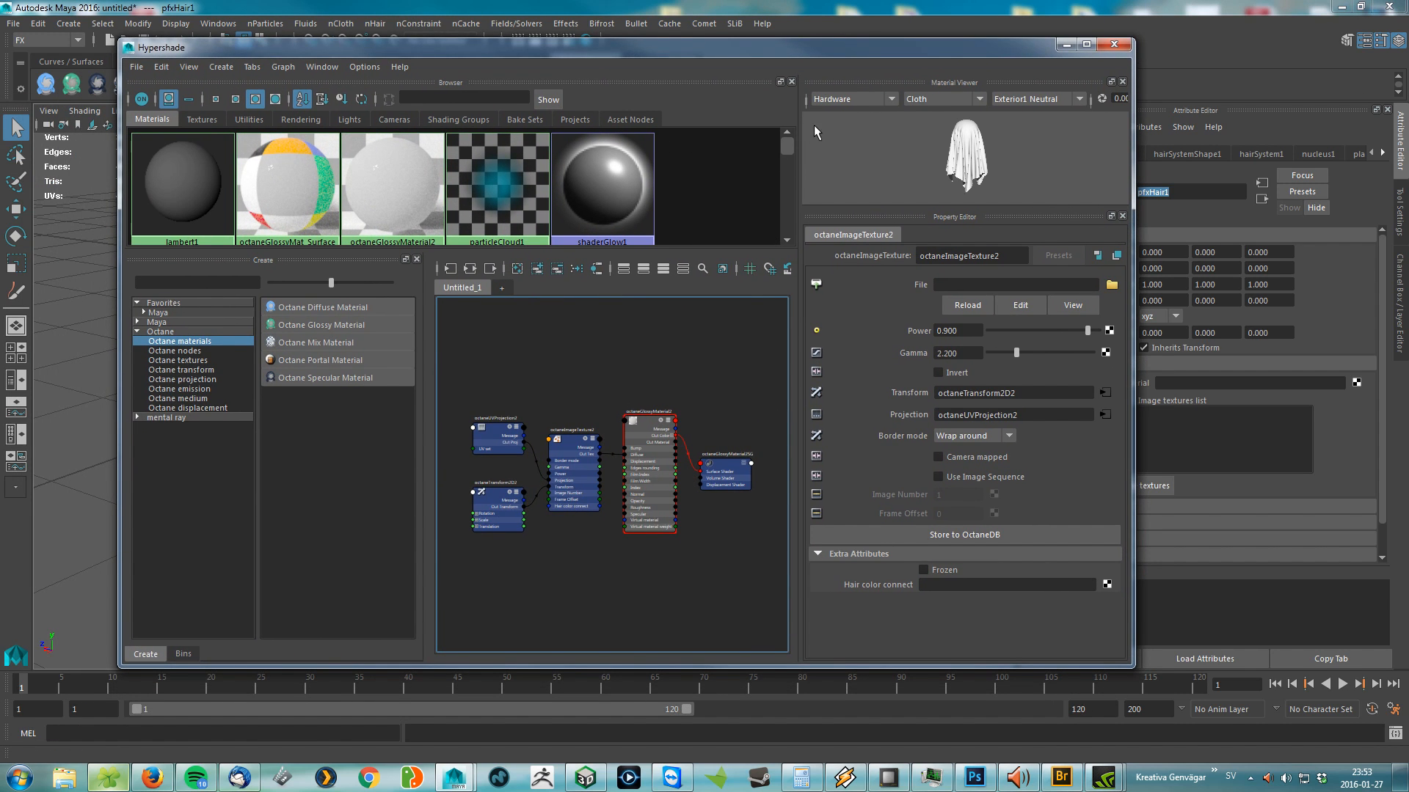
{"action": "left_click_drag", "start_coordinate": [856, 54], "coordinate": [733, 55]}
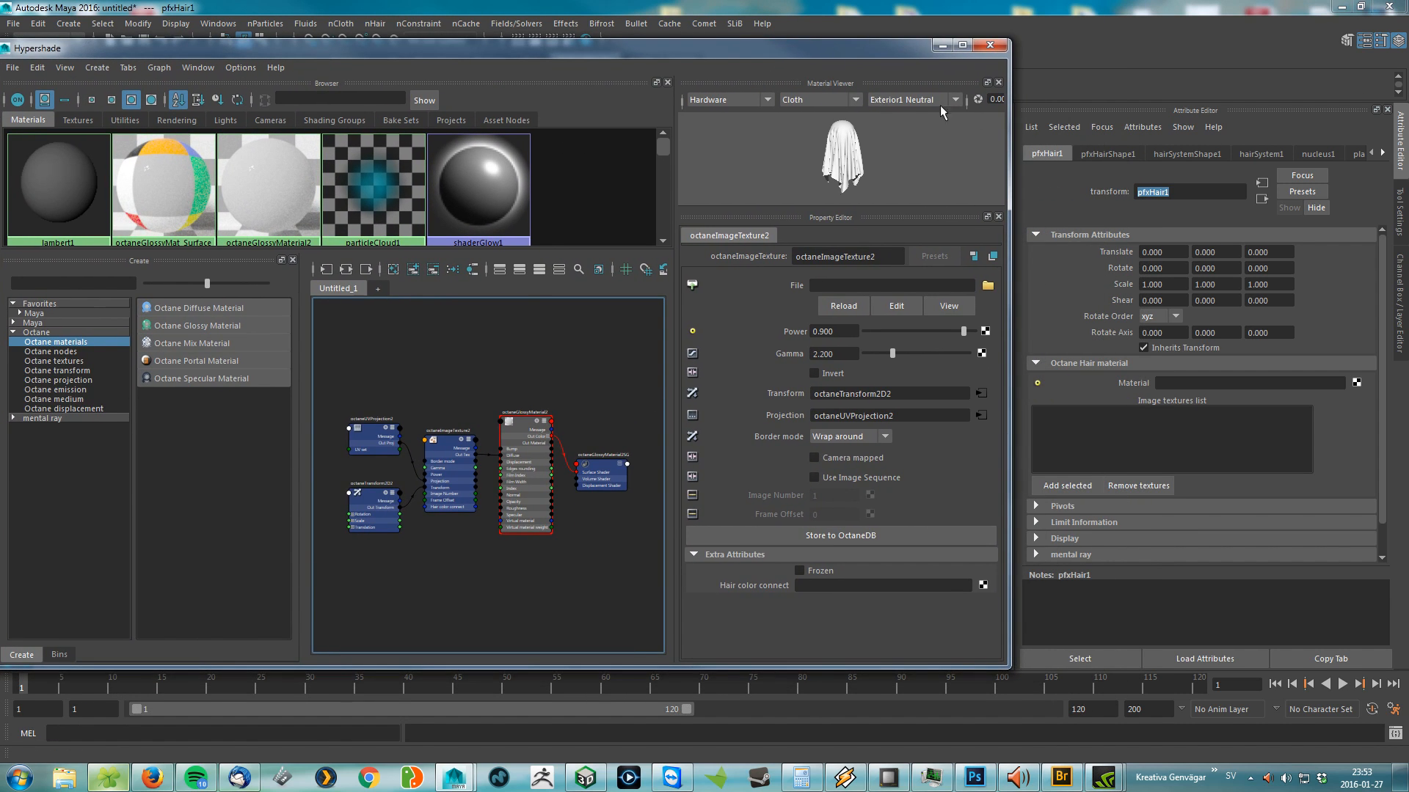
Step: Copy the pfxHair1 node name and enter it as the Hair color connect source of octaneImageTexture2
{"action": "left_click", "coordinate": [1183, 154]}
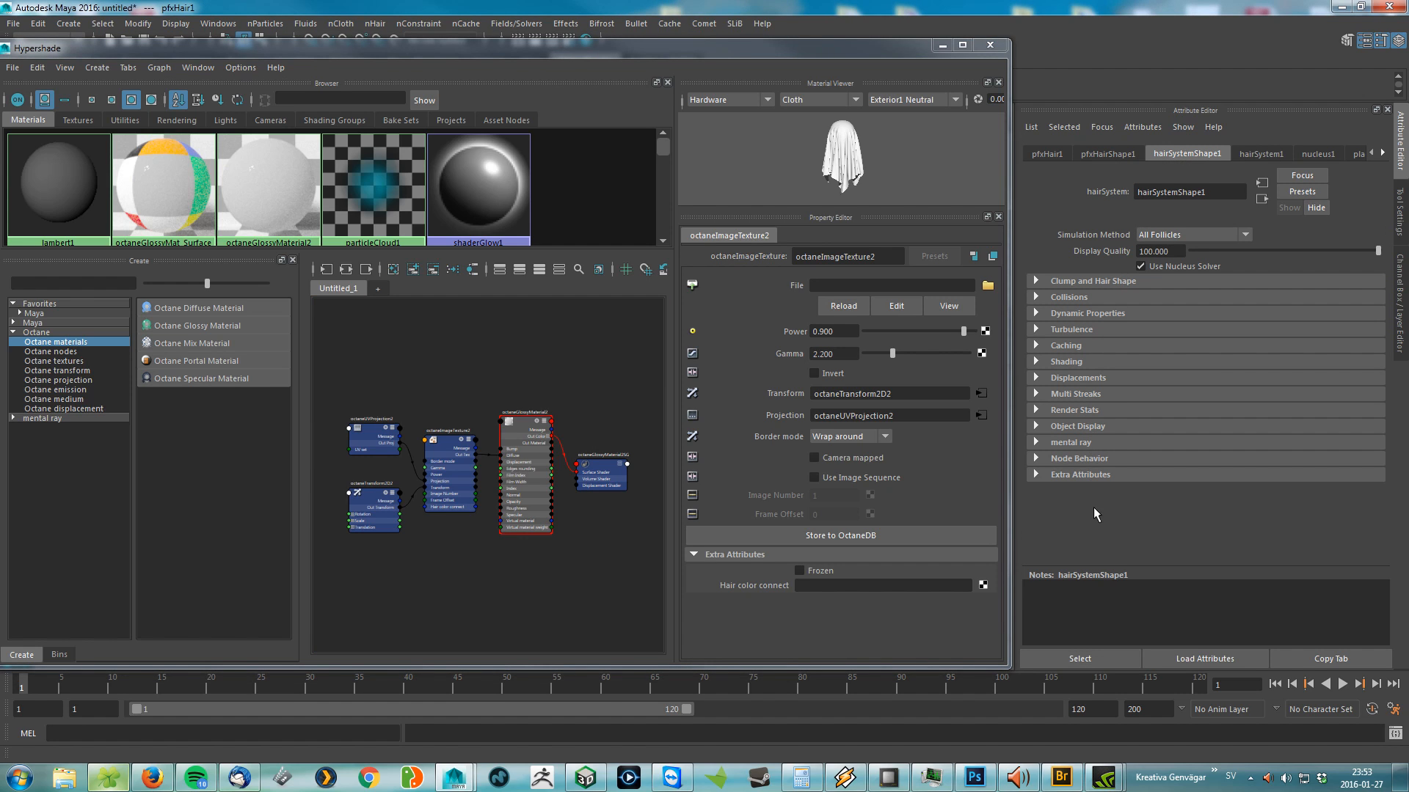
{"action": "left_click", "coordinate": [1054, 157]}
{"action": "double_click", "coordinate": [1187, 193]}
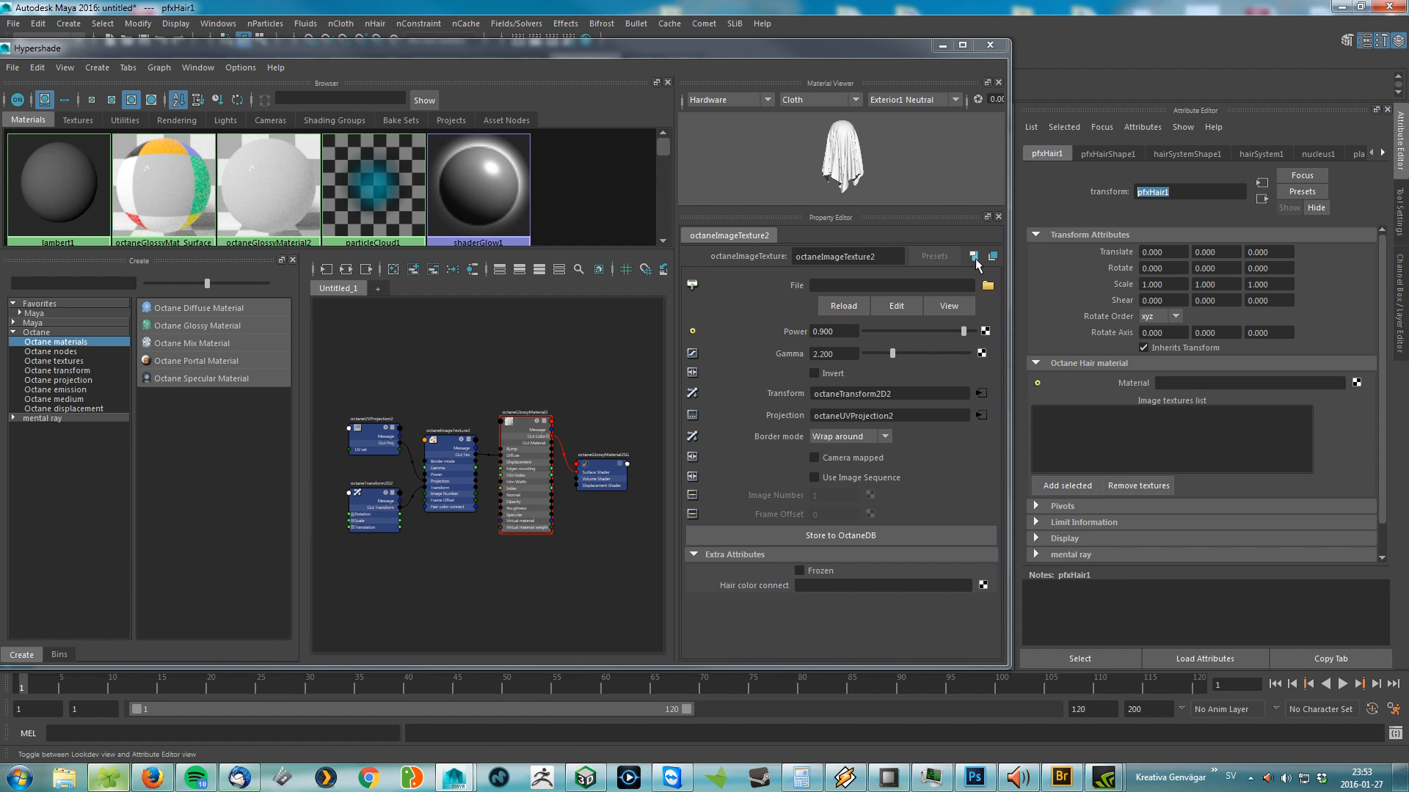
{"action": "left_click", "coordinate": [449, 478]}
{"action": "left_click", "coordinate": [854, 586]}
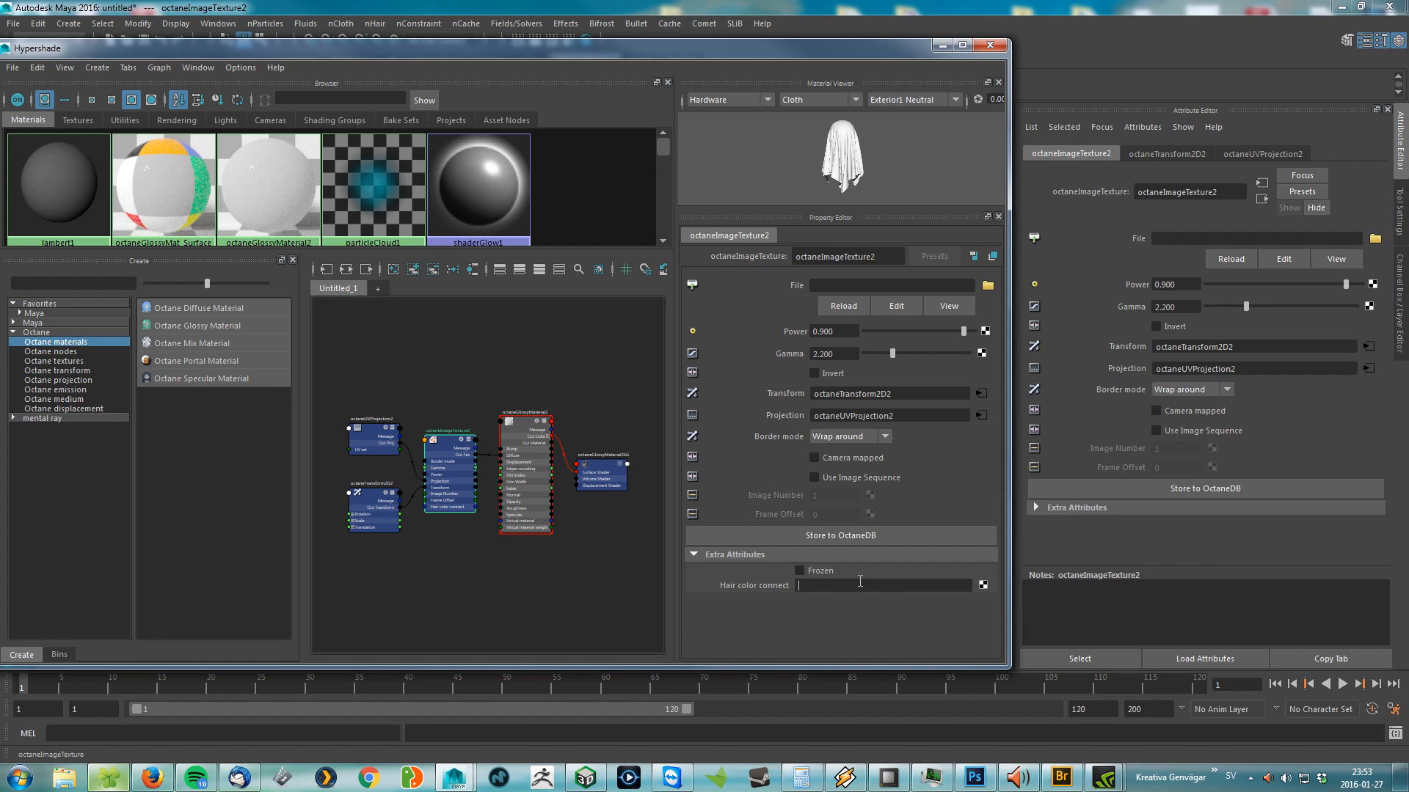
{"action": "key", "text": "Return"}
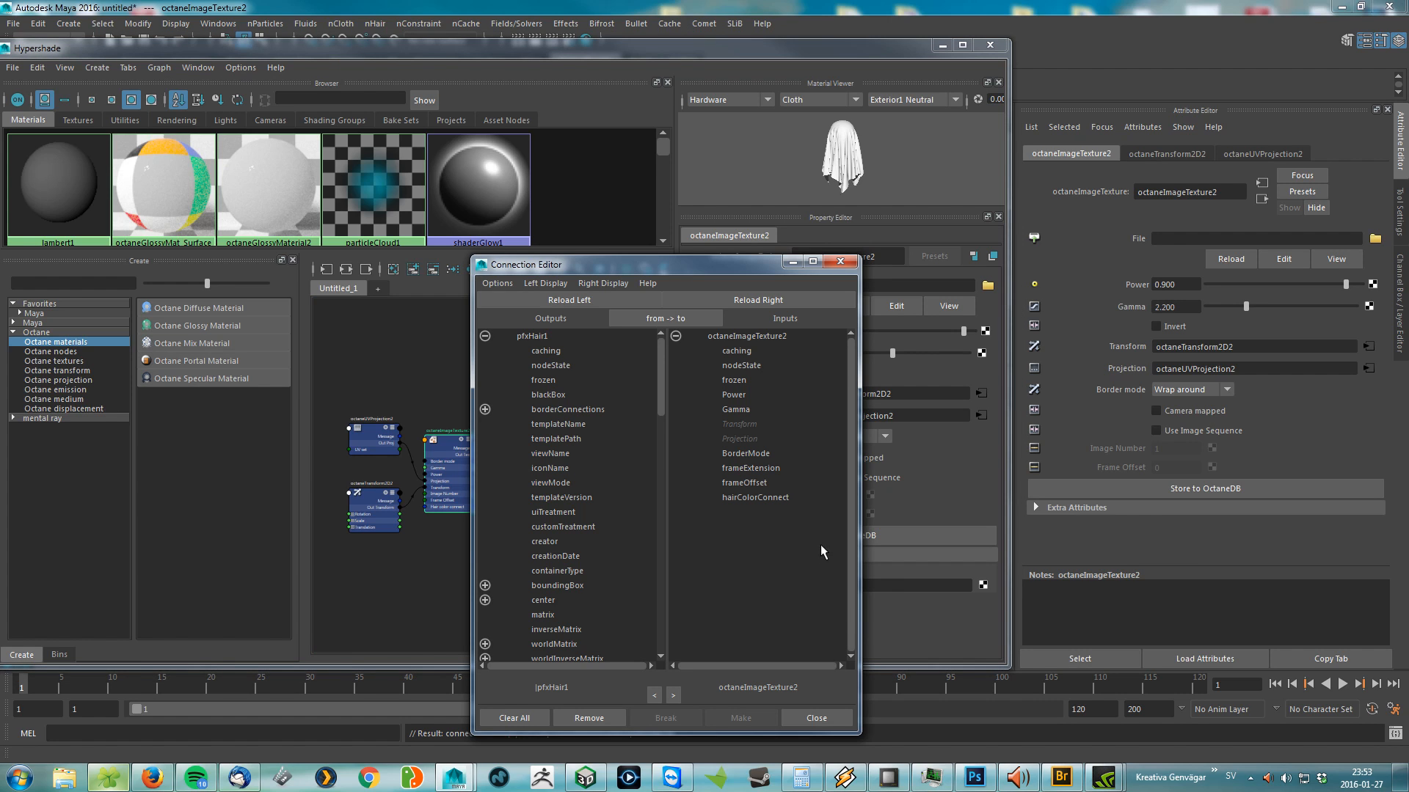
Step: Connect hairColorConnect of pfxHair1 to hairColorConnect of octaneImageTexture2, and check the image textures list of pfxHair1
{"action": "scroll", "coordinate": [602, 462], "scroll_direction": "down", "scroll_amount": 15}
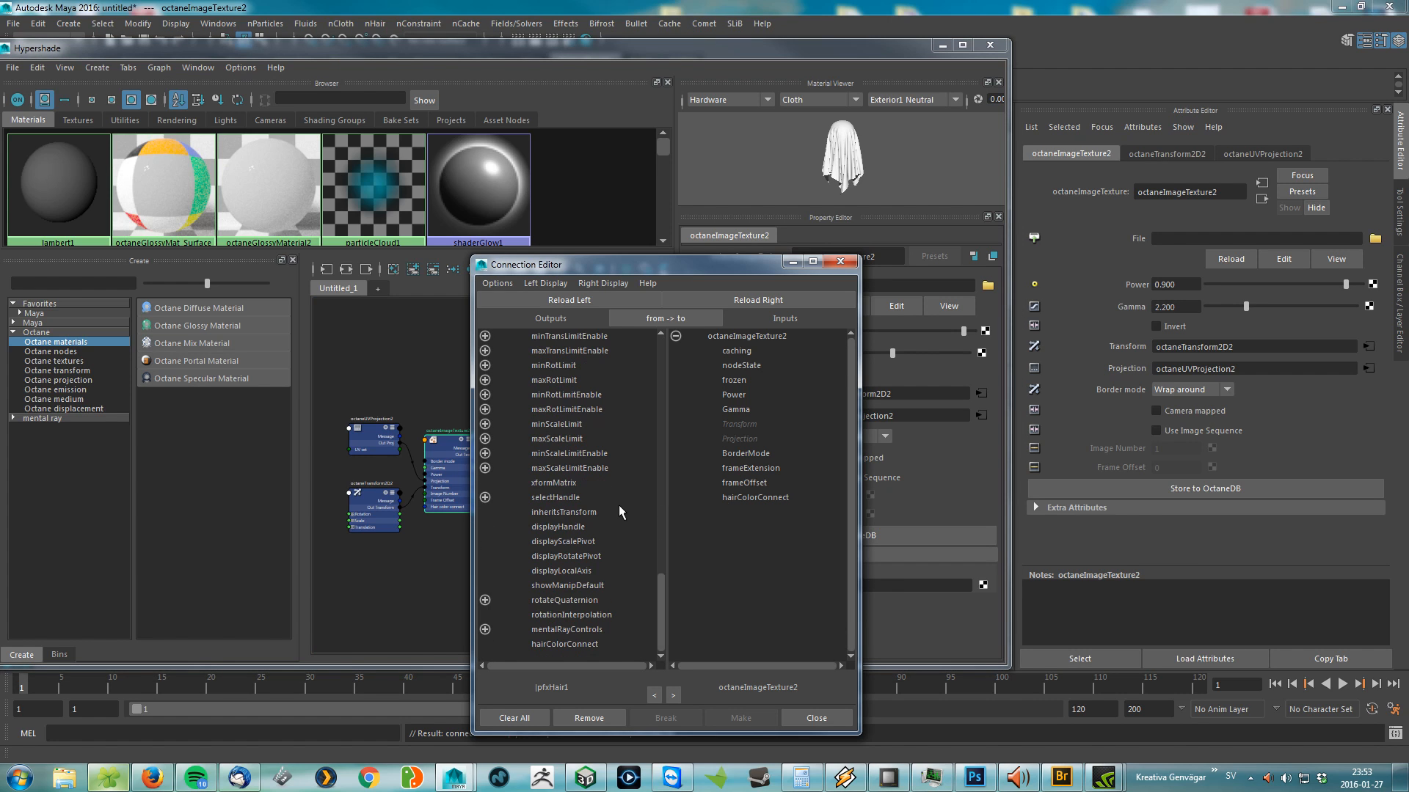
{"action": "left_click", "coordinate": [558, 644]}
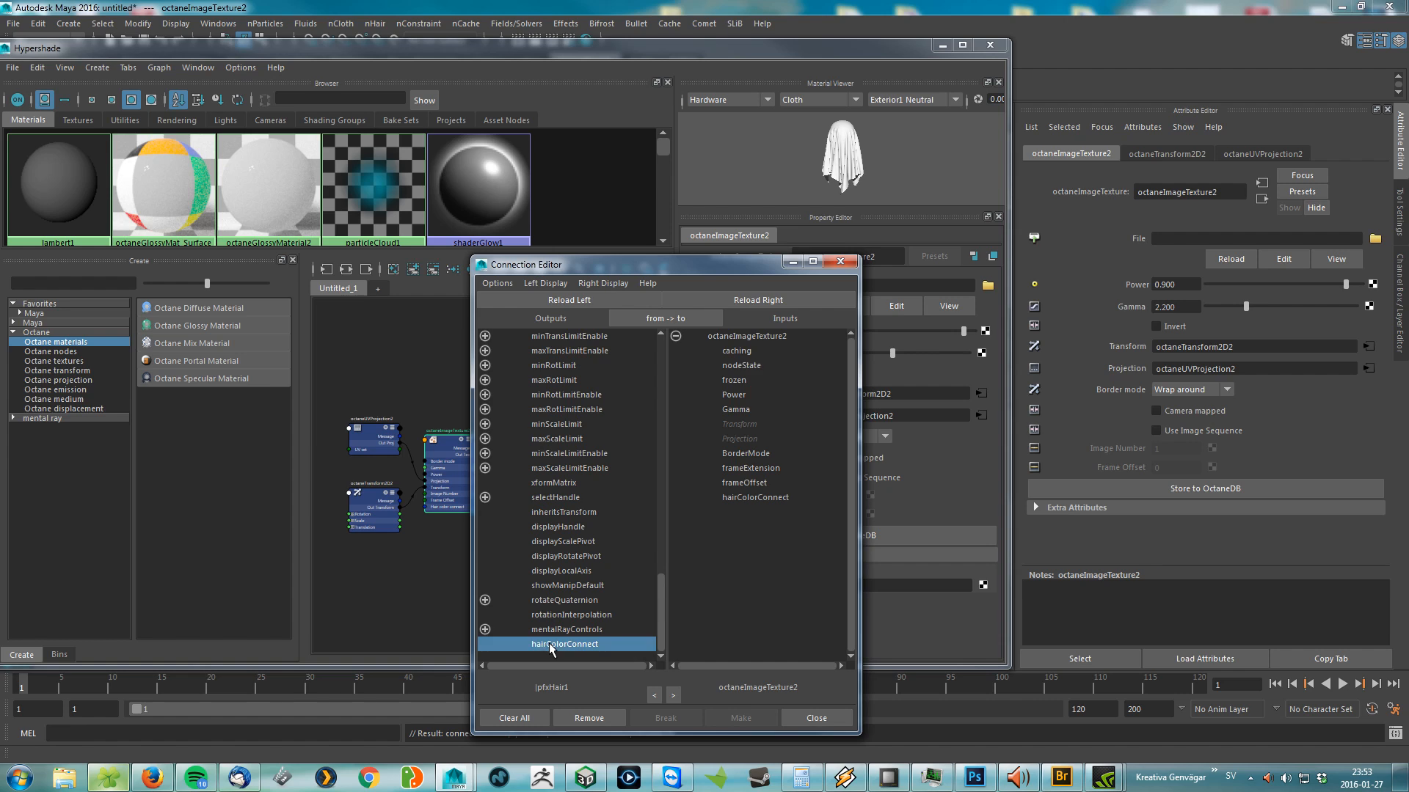
{"action": "left_click", "coordinate": [764, 499]}
{"action": "scroll", "coordinate": [621, 558], "scroll_direction": "up", "scroll_amount": 15}
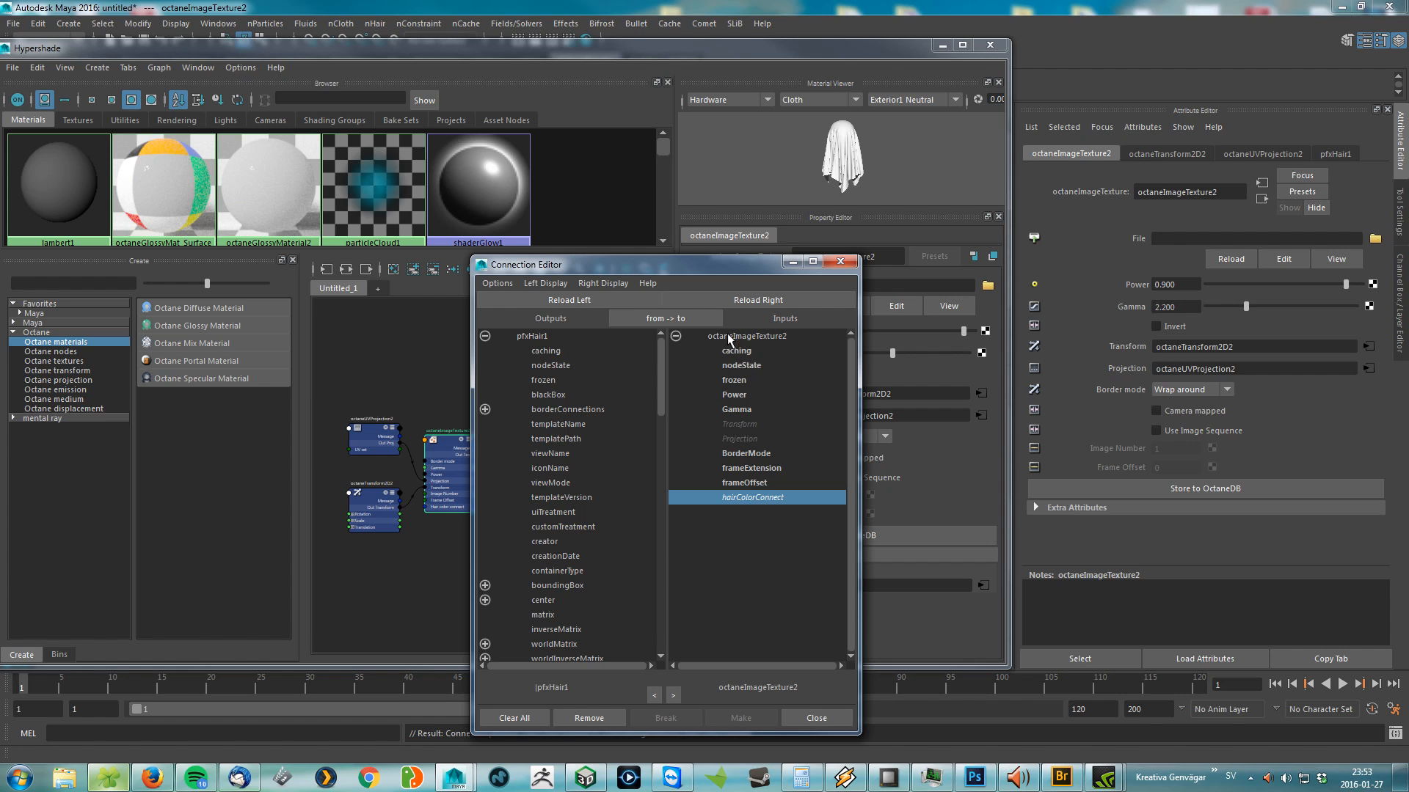
{"action": "left_click", "coordinate": [807, 719]}
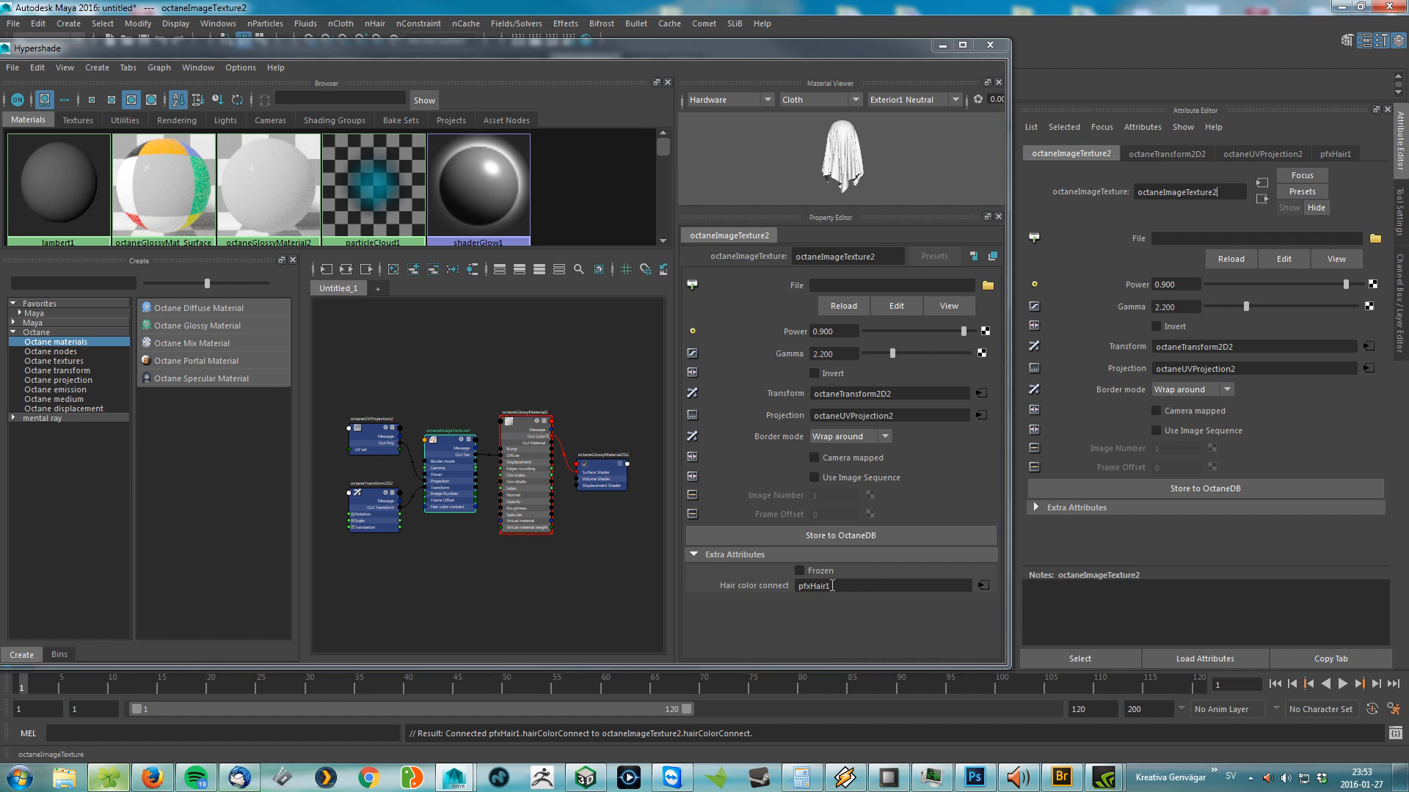
{"action": "left_click_drag", "start_coordinate": [790, 59], "coordinate": [345, 117]}
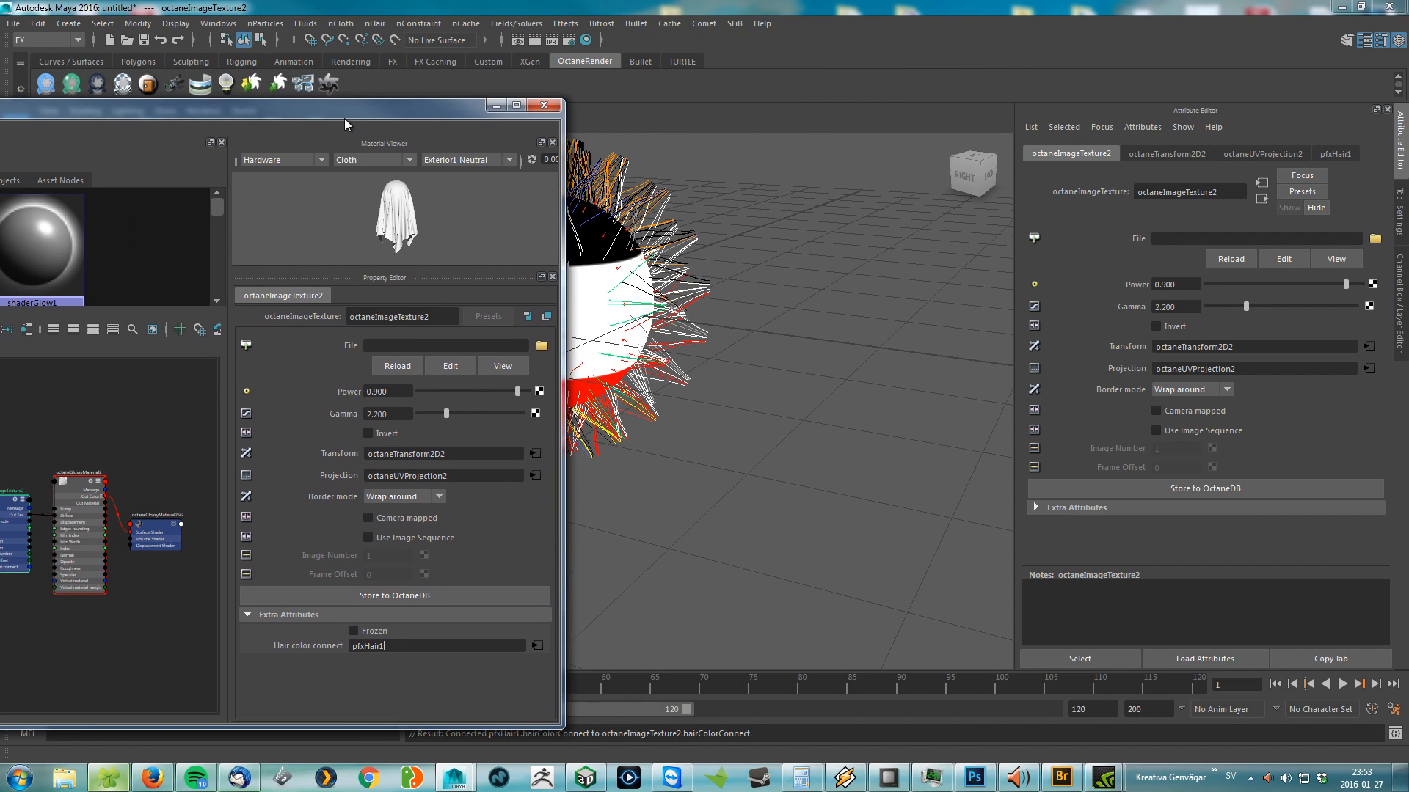
{"action": "left_click", "coordinate": [698, 184]}
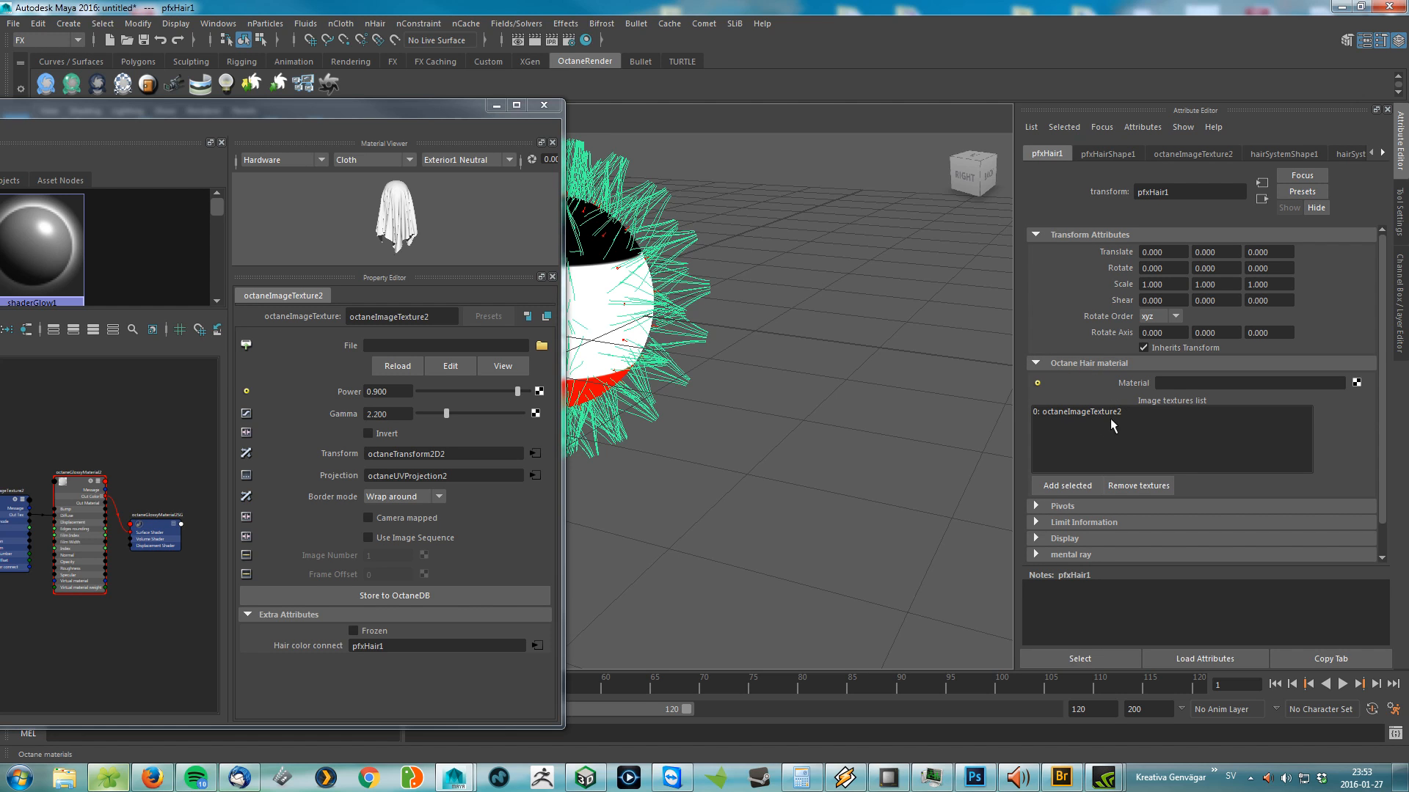
Step: Assign octaneGlossyMaterial2 as the Octane Hair material of pfxHair1 using its copied node name
{"action": "left_click_drag", "start_coordinate": [449, 108], "coordinate": [771, 119]}
{"action": "left_click", "coordinate": [413, 527]}
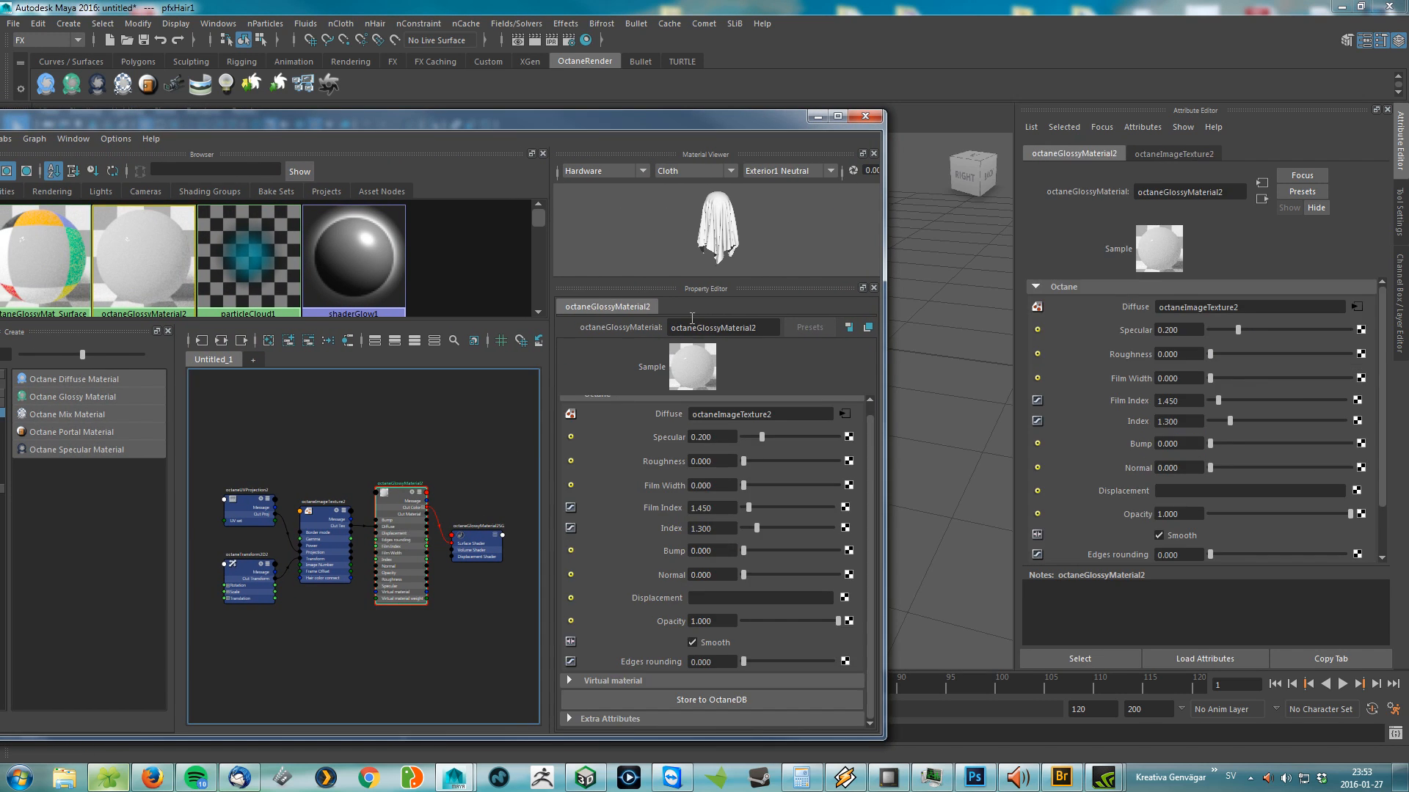
{"action": "double_click", "coordinate": [761, 328]}
{"action": "left_click_drag", "start_coordinate": [743, 121], "coordinate": [424, 132]}
{"action": "left_click", "coordinate": [663, 226]}
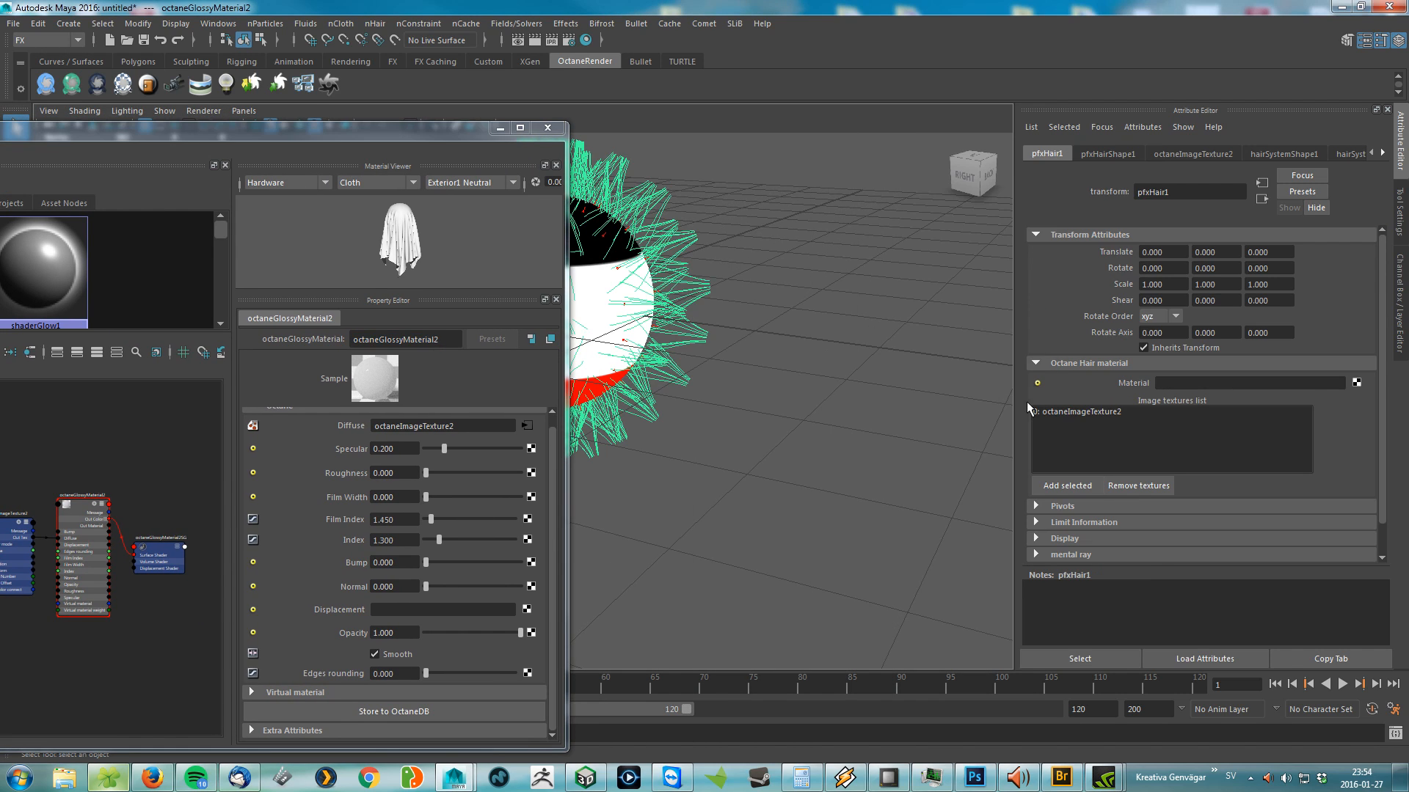
{"action": "key", "text": "Return"}
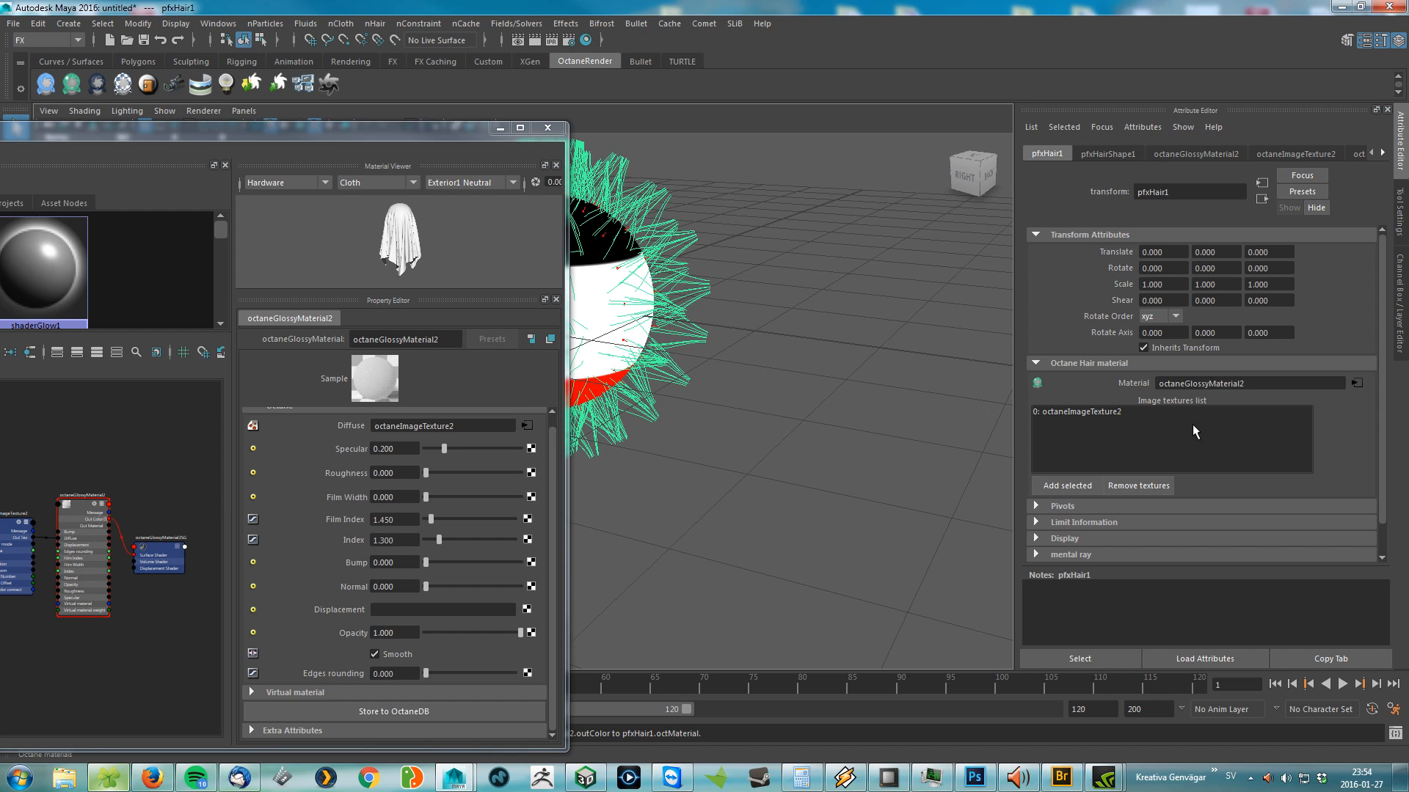
Step: Review octaneGlossyMaterial2 and octaneImageTexture2 in the Hypershade network, and start an Octane IPR render of the haired sphere
{"action": "left_click_drag", "start_coordinate": [338, 137], "coordinate": [858, 108]}
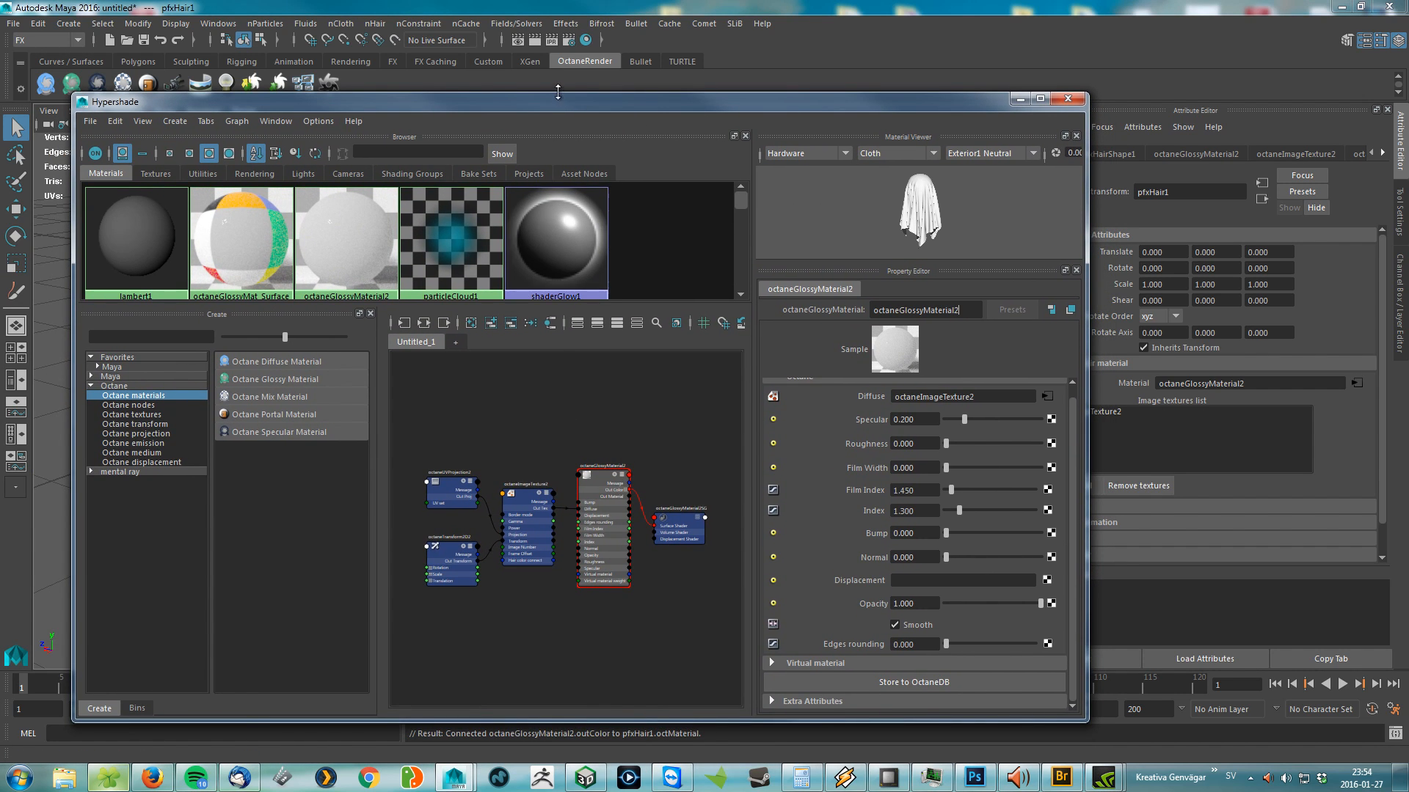
{"action": "left_click_drag", "start_coordinate": [567, 110], "coordinate": [595, 116]}
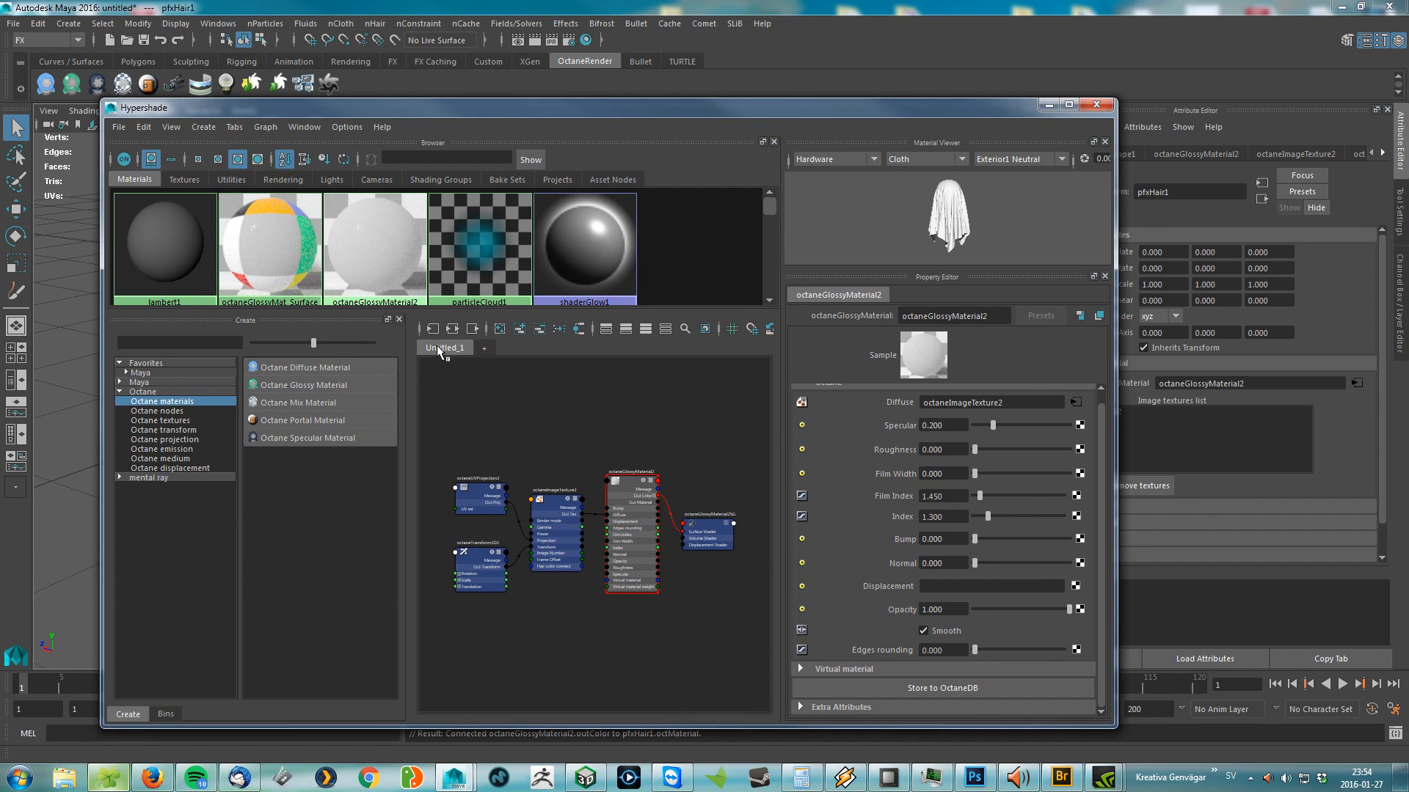
{"action": "left_click", "coordinate": [649, 510]}
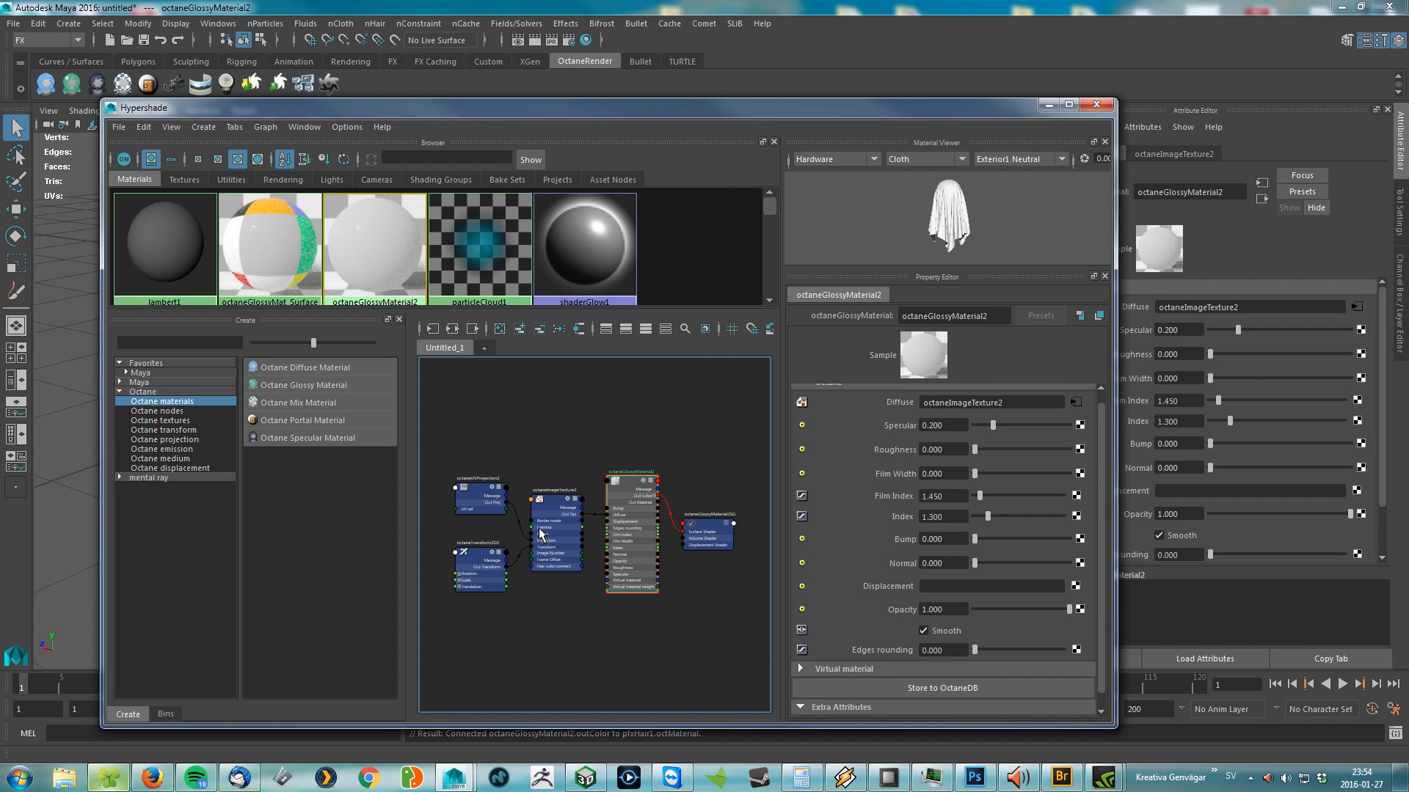
{"action": "left_click", "coordinate": [544, 531]}
{"action": "left_click_drag", "start_coordinate": [666, 110], "coordinate": [664, 361]}
{"action": "left_click", "coordinate": [519, 39]}
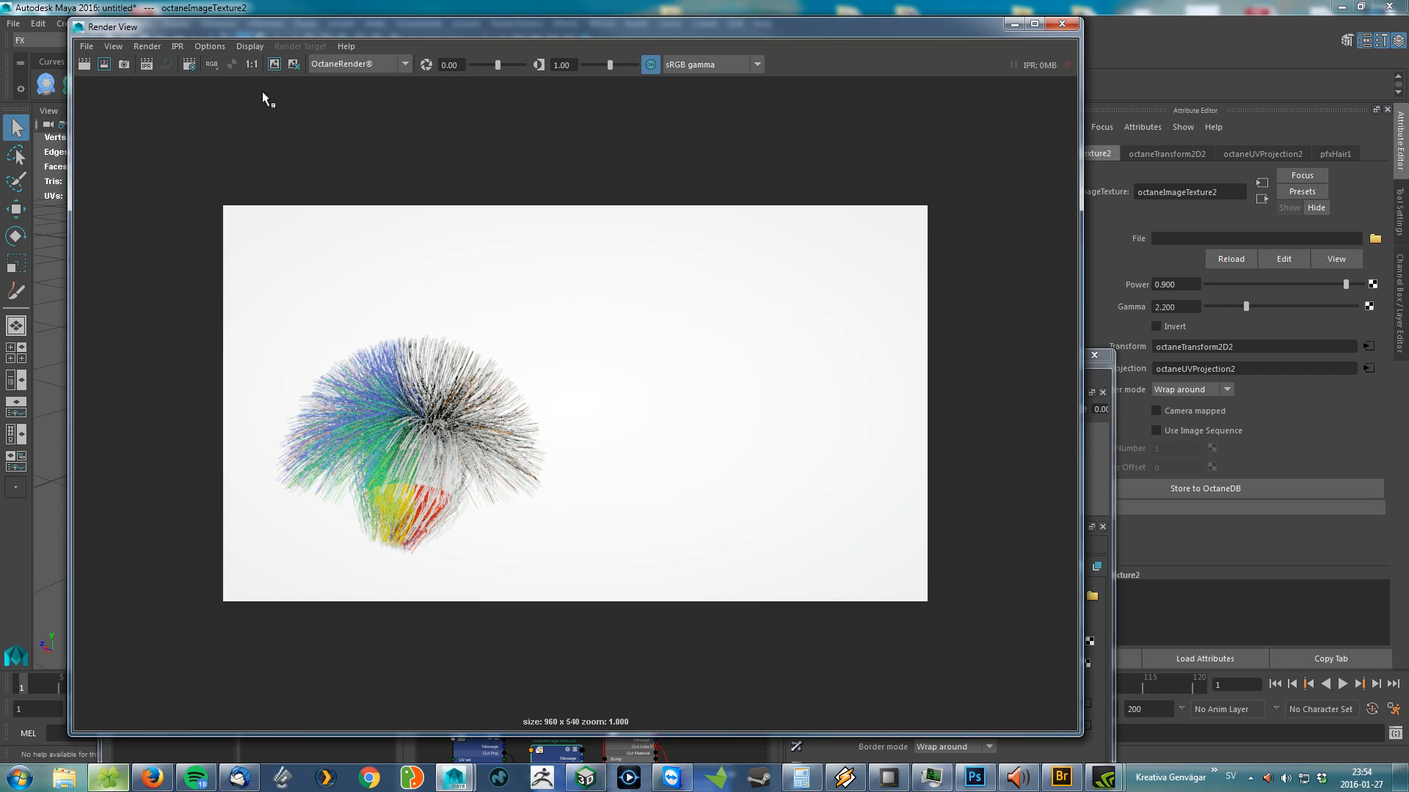
{"action": "left_click", "coordinate": [144, 64]}
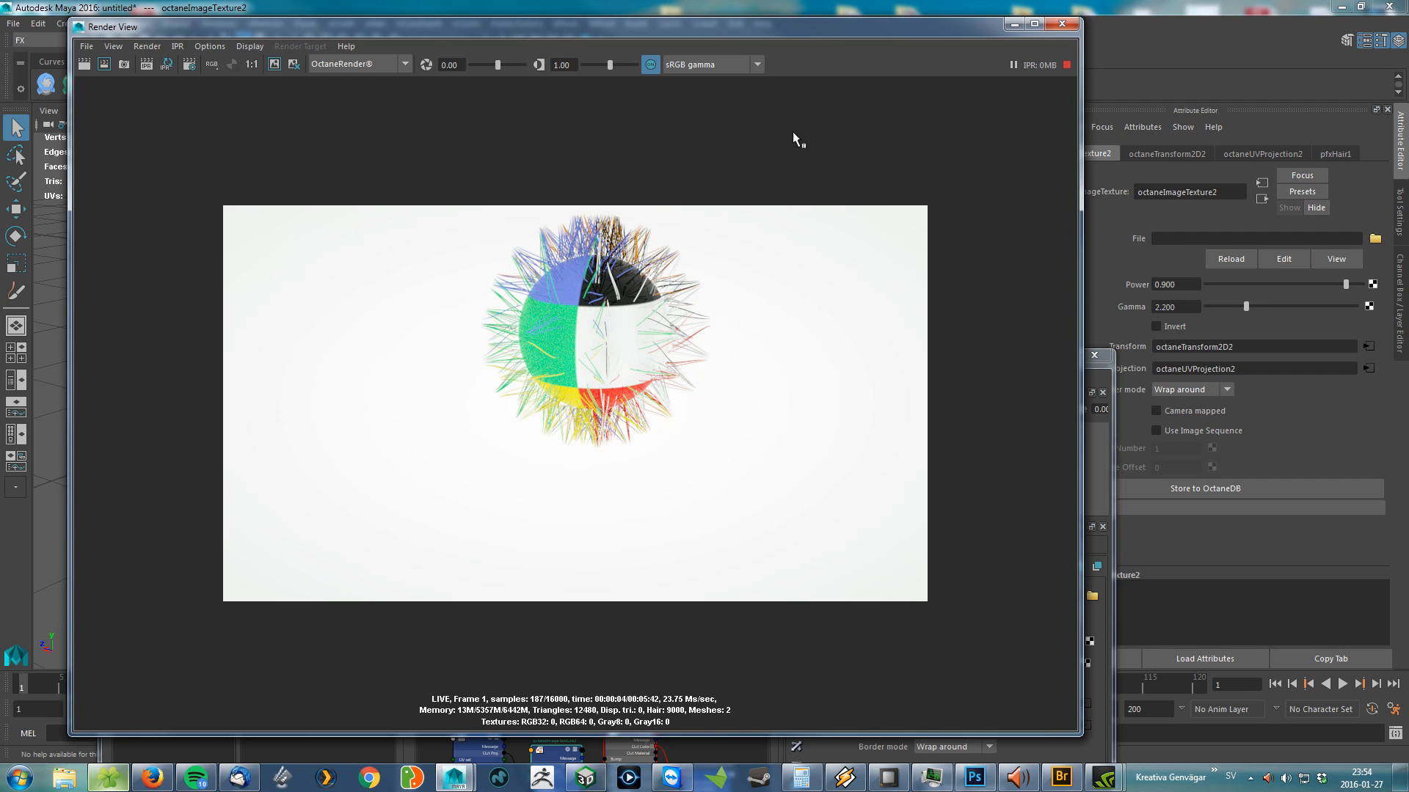
Step: Place the Render View beside the viewport and shift the camera to compare the live render with the scene
{"action": "left_click_drag", "start_coordinate": [812, 31], "coordinate": [359, 158]}
{"action": "middle_click_drag", "start_coordinate": [779, 226], "coordinate": [872, 326], "text": "alt"}
{"action": "middle_click_drag", "start_coordinate": [837, 247], "coordinate": [737, 208], "text": "alt"}
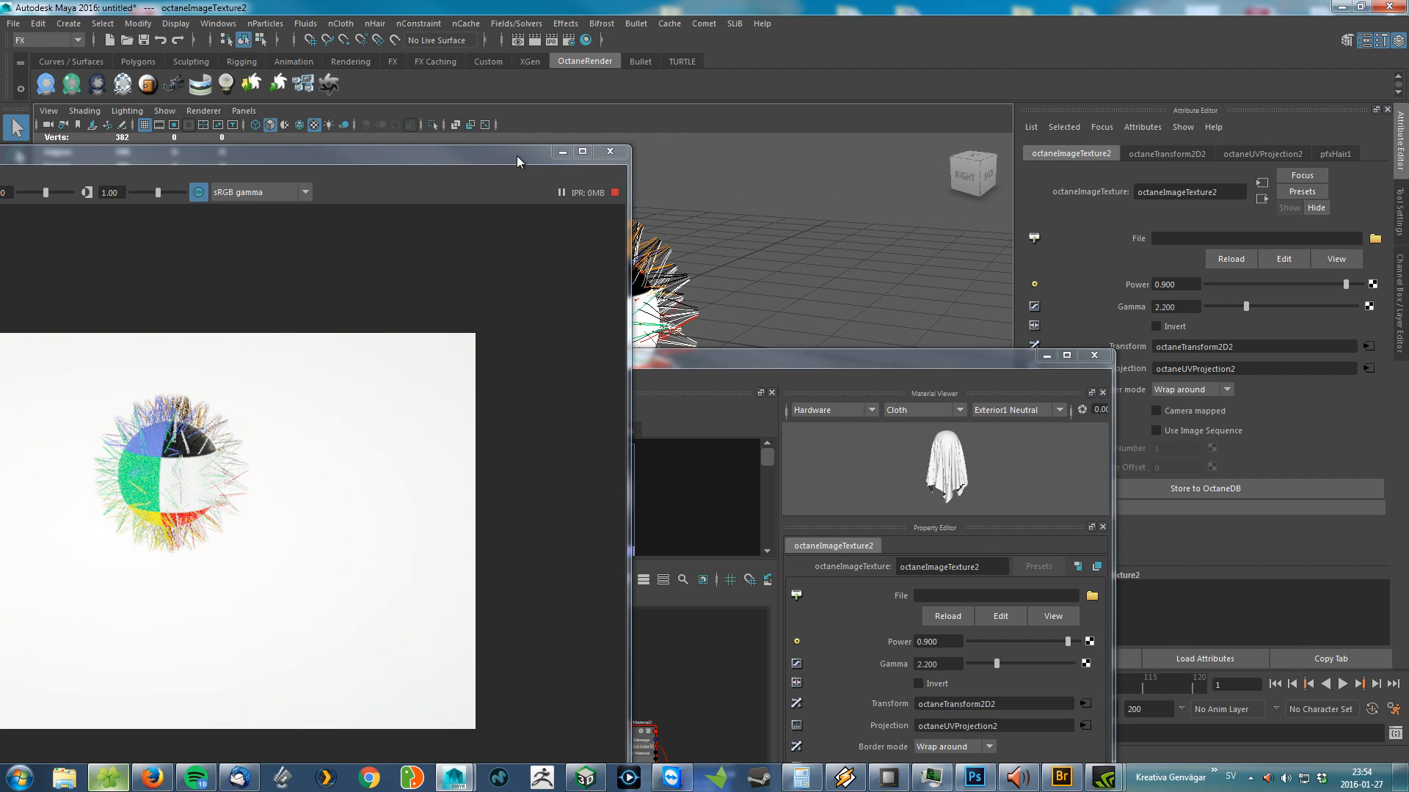
{"action": "middle_click_drag", "start_coordinate": [667, 297], "coordinate": [902, 262], "text": "alt"}
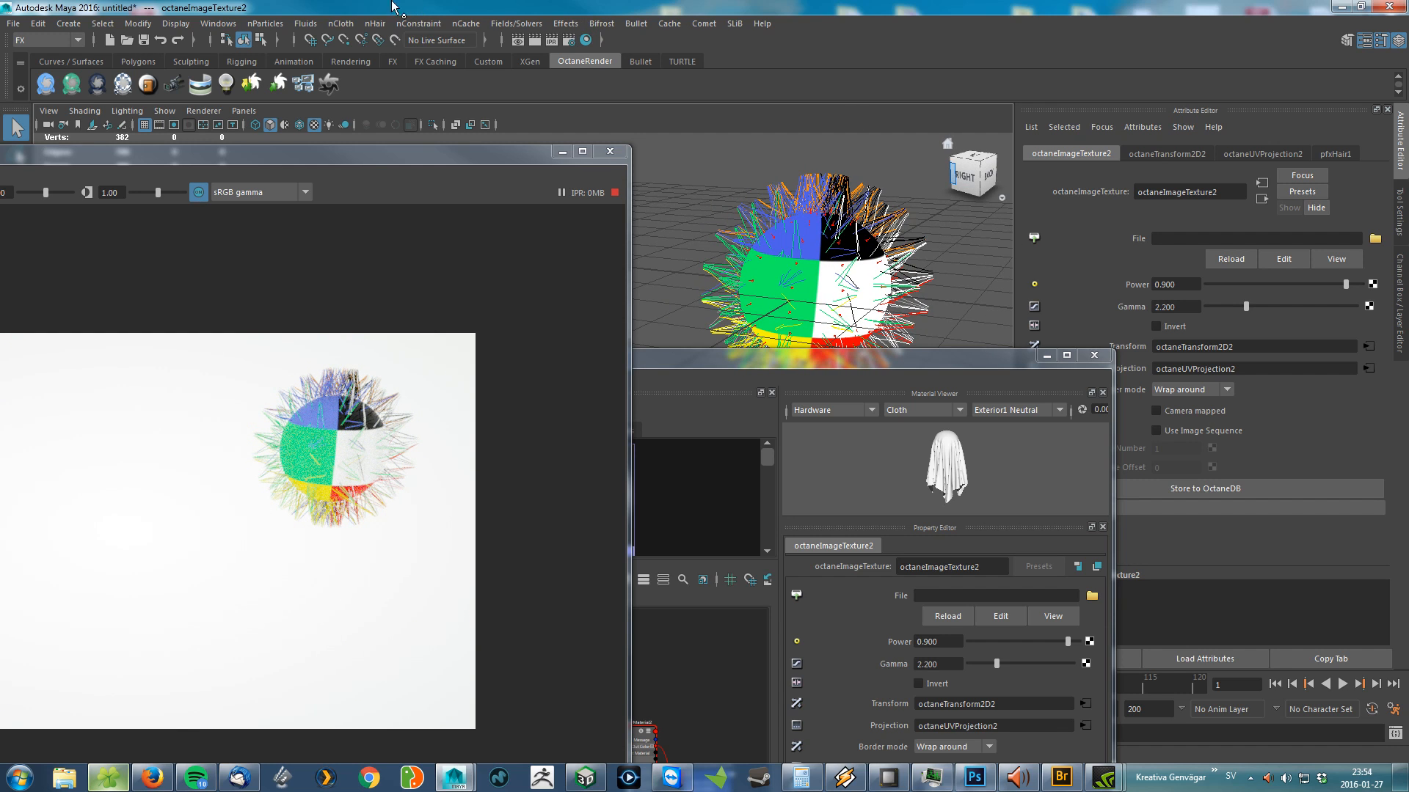
Step: Select pSphere1 in the Outliner and move it to about 0.725, 0.698, 1.586
{"action": "left_click", "coordinate": [211, 26]}
{"action": "left_click", "coordinate": [265, 155]}
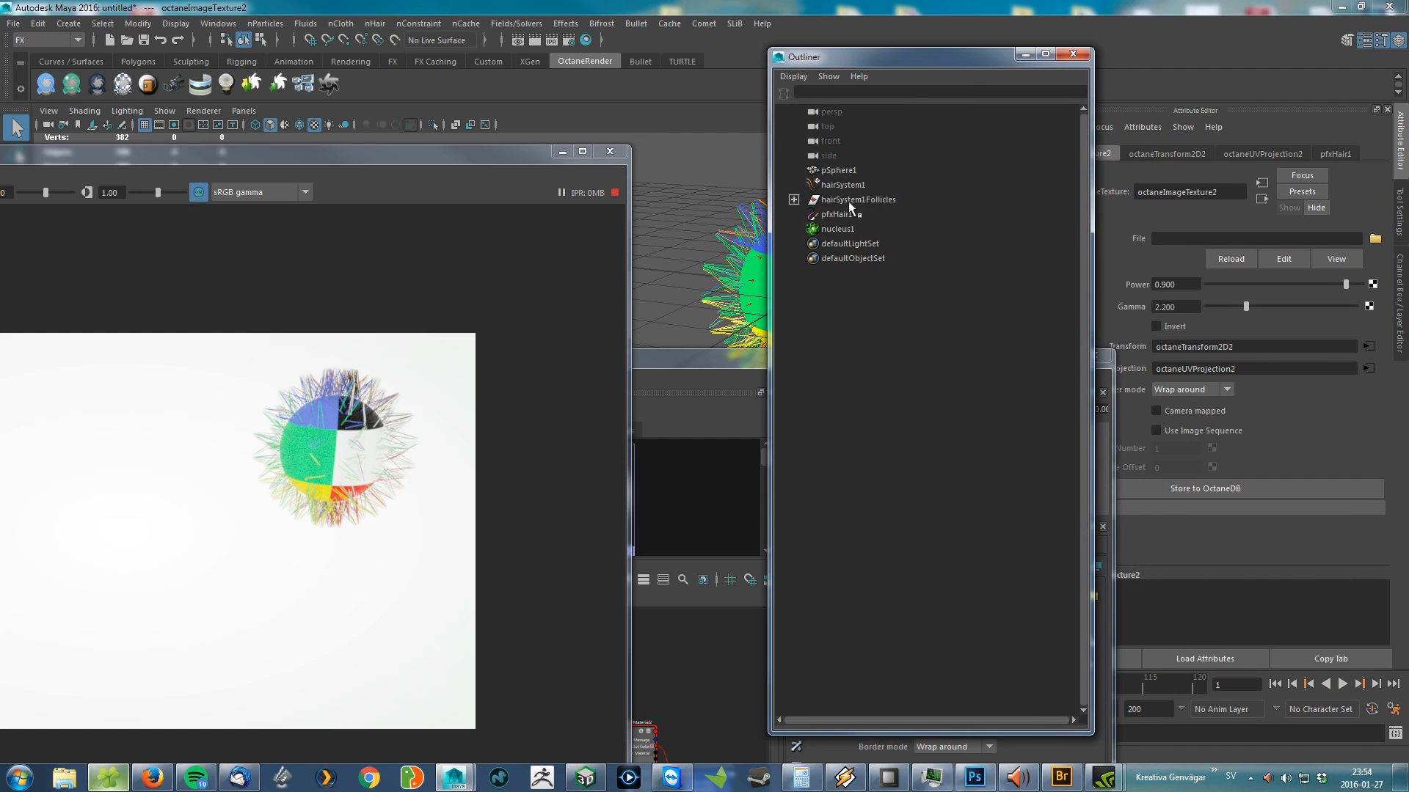
{"action": "left_click", "coordinate": [840, 171]}
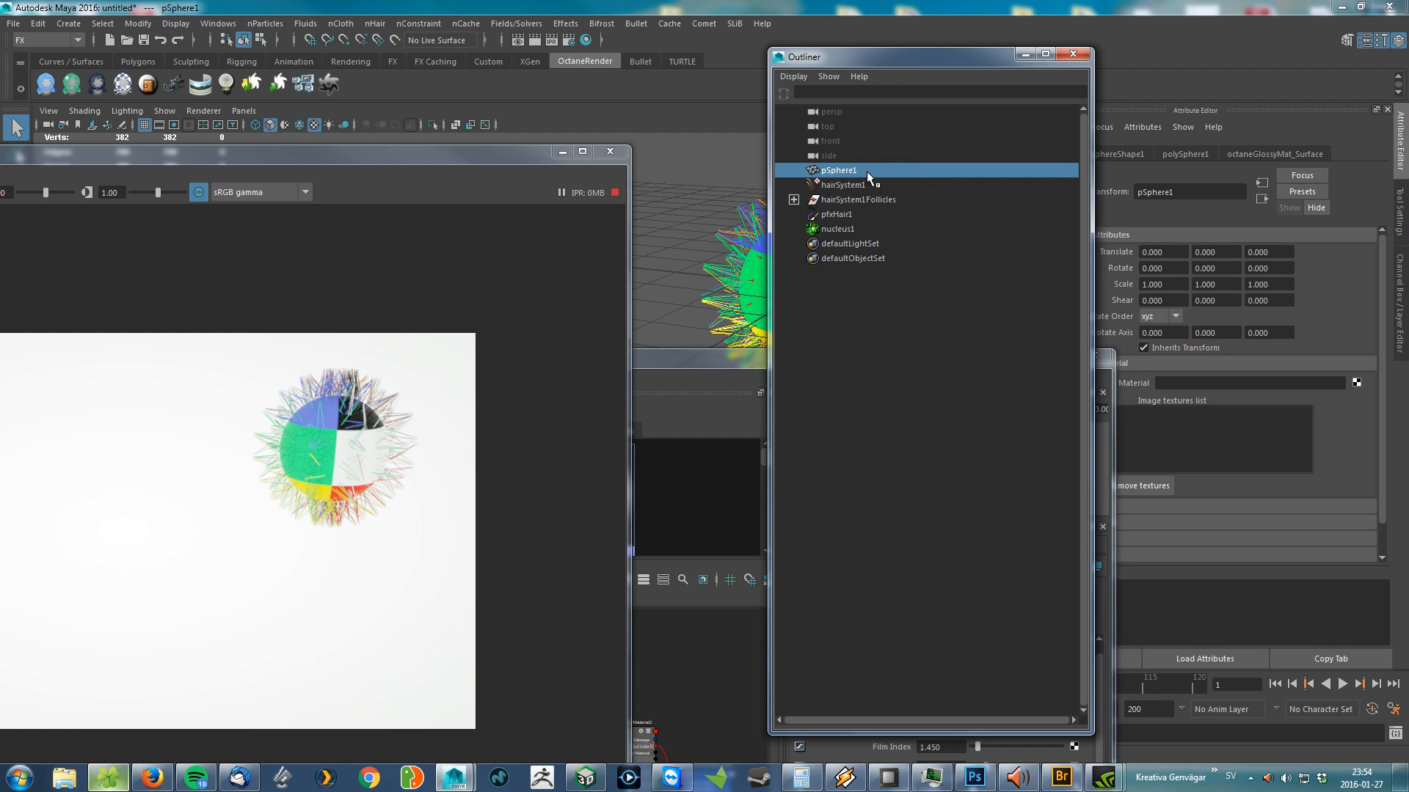
{"action": "left_click_drag", "start_coordinate": [865, 61], "coordinate": [968, 325]}
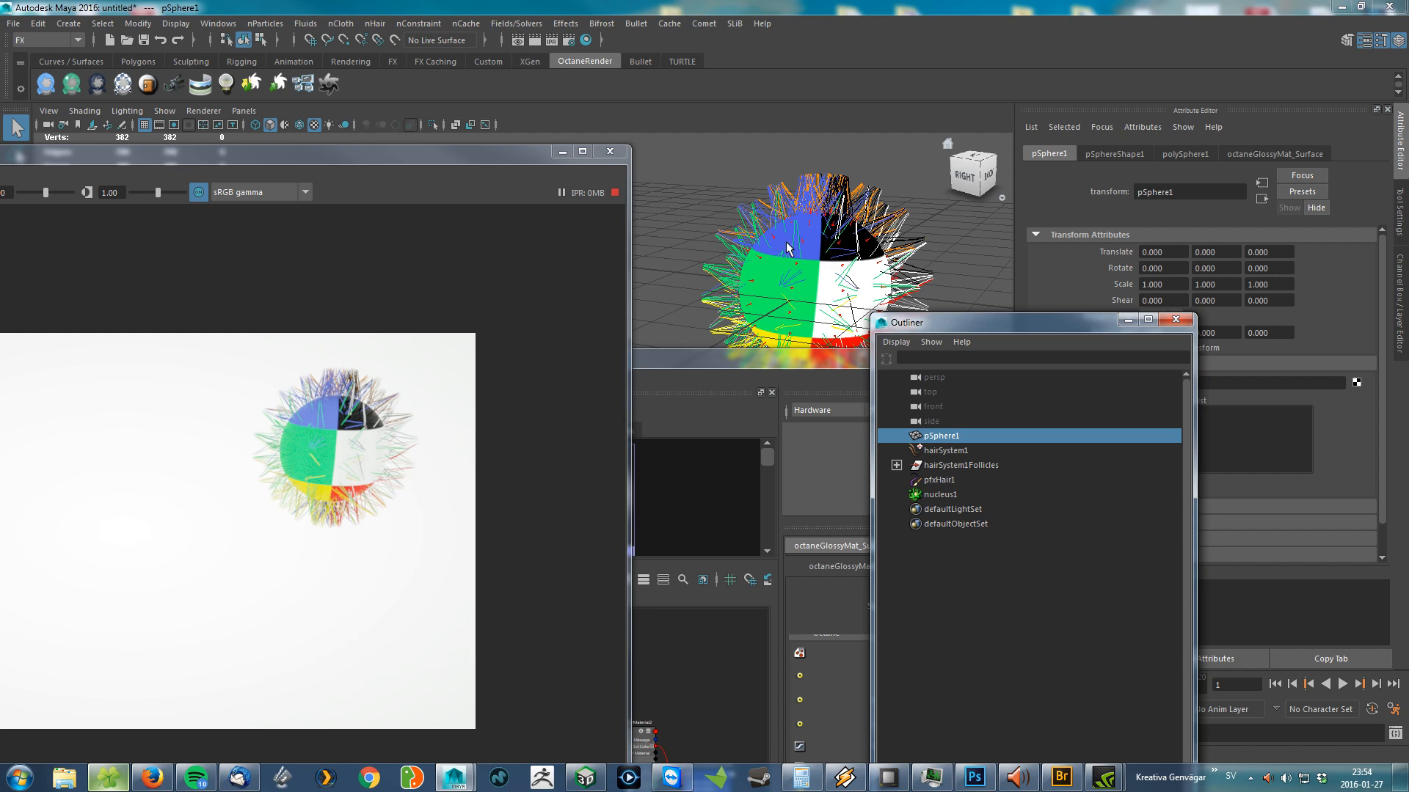
{"action": "key", "text": "w"}
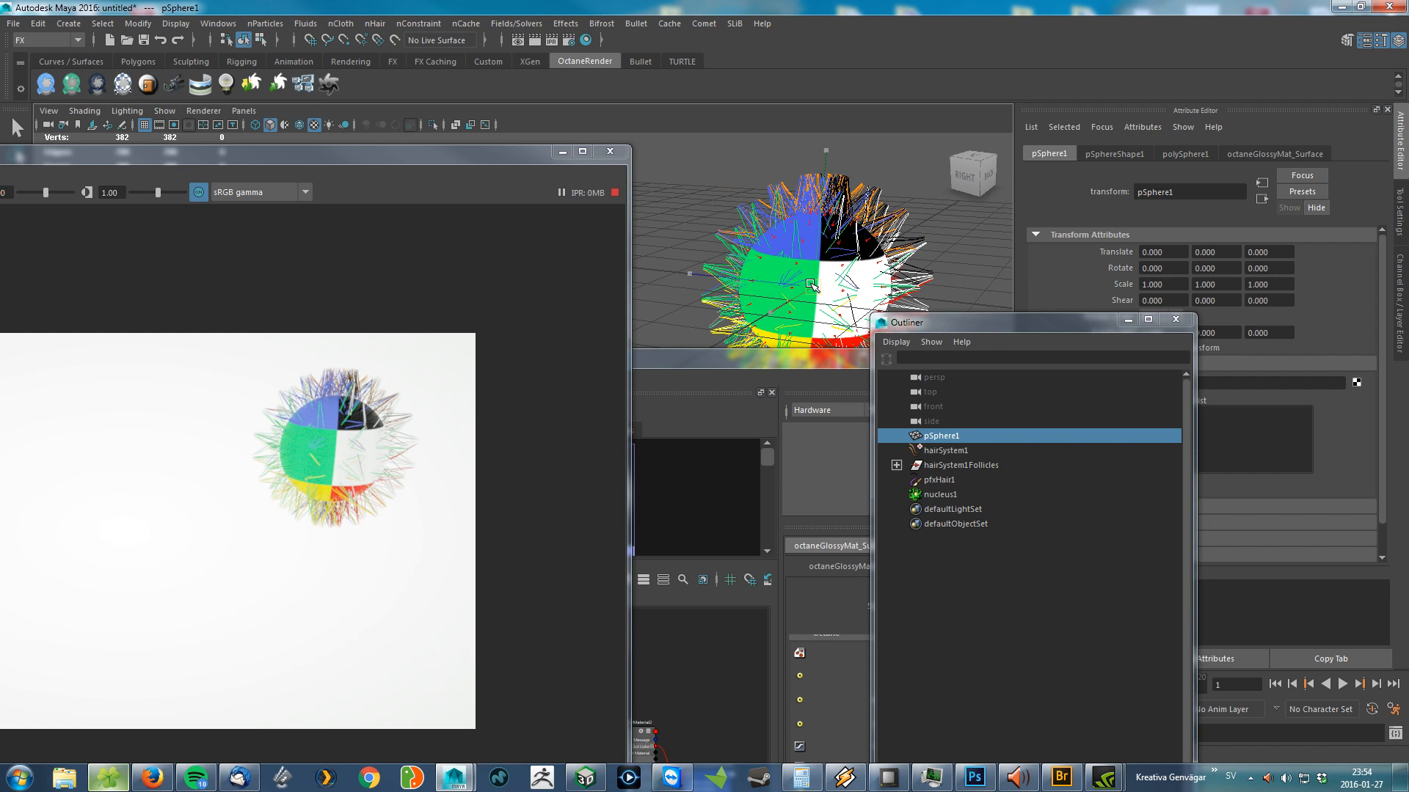
{"action": "left_click_drag", "start_coordinate": [812, 286], "coordinate": [715, 270]}
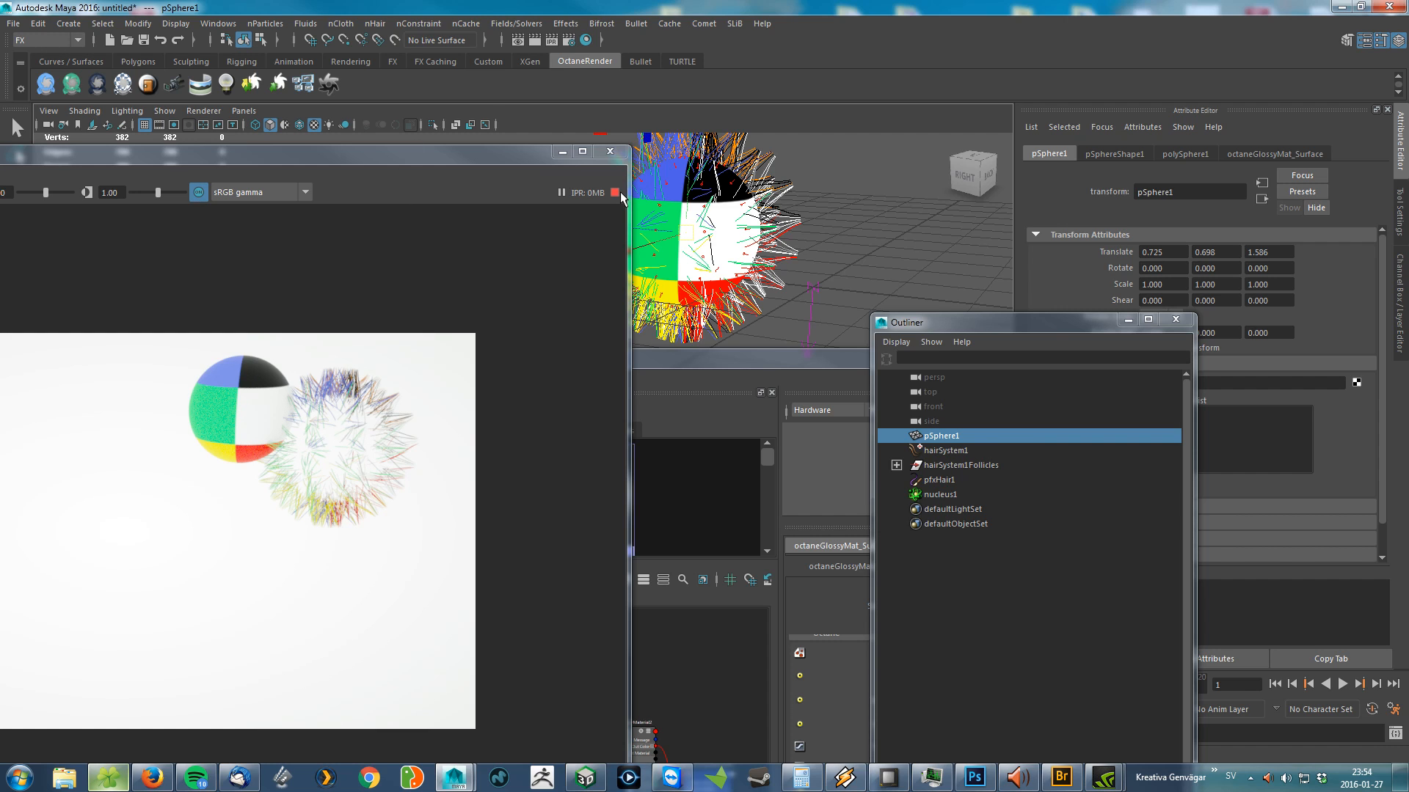
Step: Minimize the Render View, Outliner and Hypershade, and replace the Attribute Editor with the Channel Box for pSphere1
{"action": "left_click", "coordinate": [562, 151]}
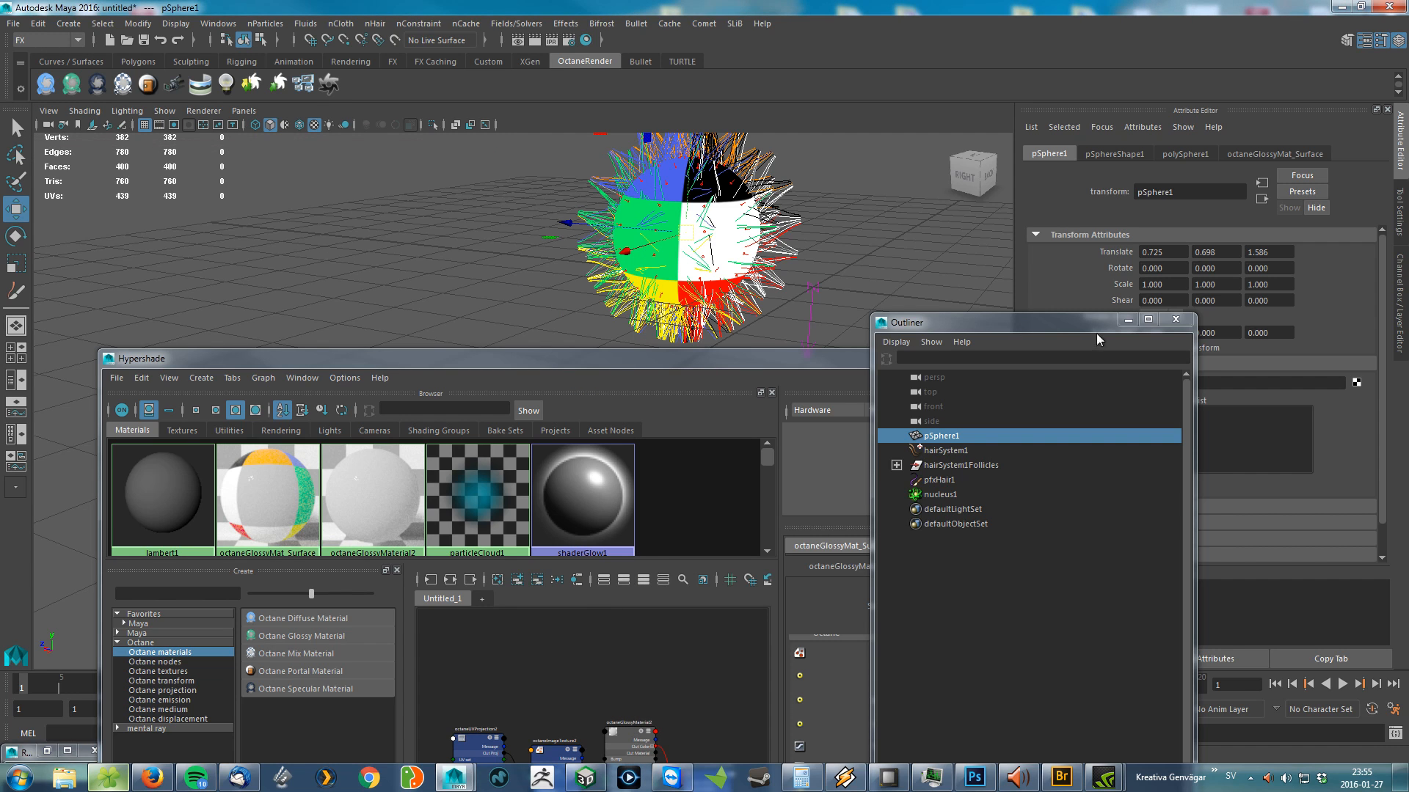
{"action": "left_click", "coordinate": [1124, 321]}
{"action": "left_click", "coordinate": [1049, 358]}
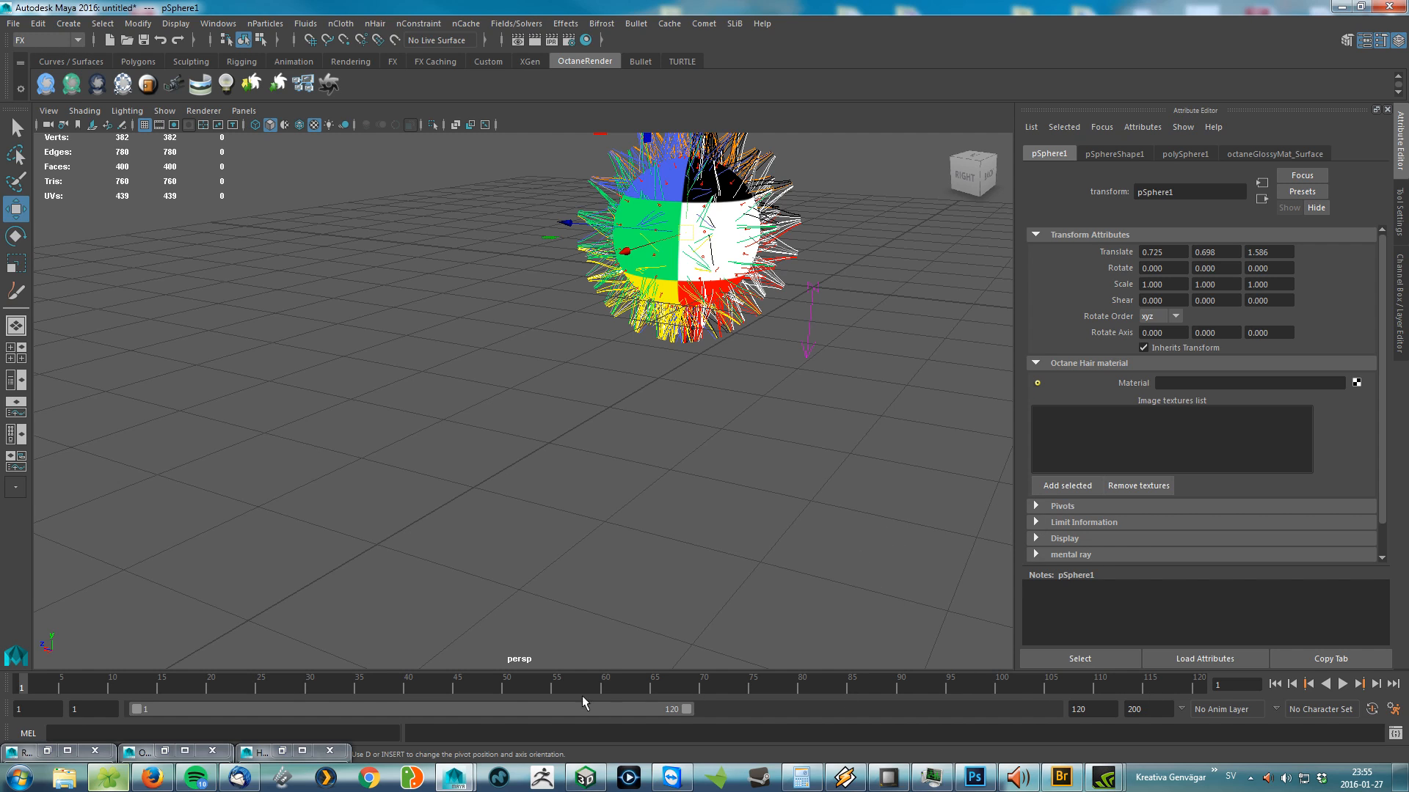
{"action": "left_click_drag", "start_coordinate": [575, 419], "coordinate": [614, 408], "text": "alt"}
{"action": "middle_click_drag", "start_coordinate": [614, 408], "coordinate": [590, 553], "text": "alt"}
{"action": "right_click_drag", "start_coordinate": [595, 440], "coordinate": [719, 454], "text": "alt"}
{"action": "middle_click_drag", "start_coordinate": [719, 454], "coordinate": [655, 505], "text": "alt"}
{"action": "key", "text": "ctrl+a"}
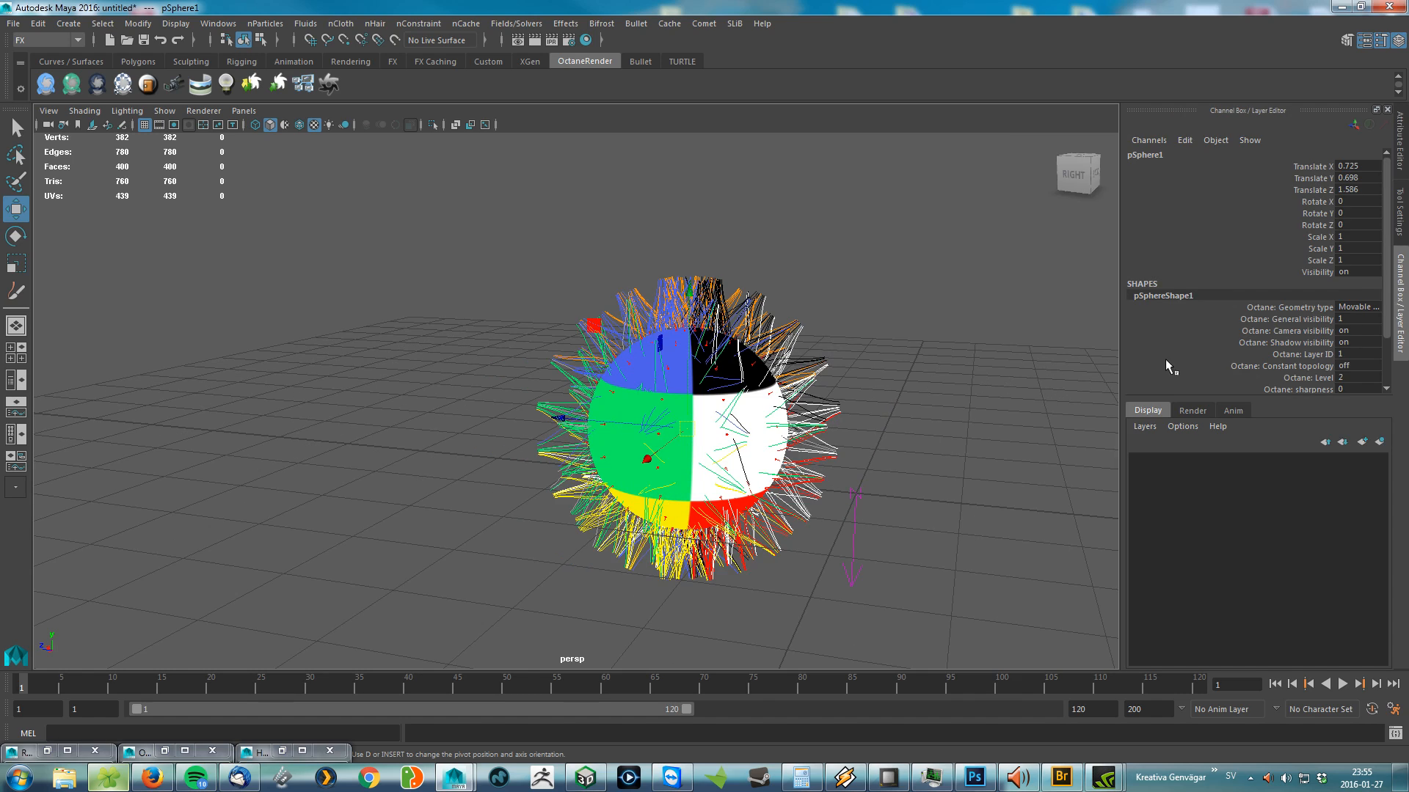
Step: Key Translate X, Y and Z of pSphere1 at frame 1
{"action": "left_click_drag", "start_coordinate": [1331, 170], "coordinate": [1327, 192]}
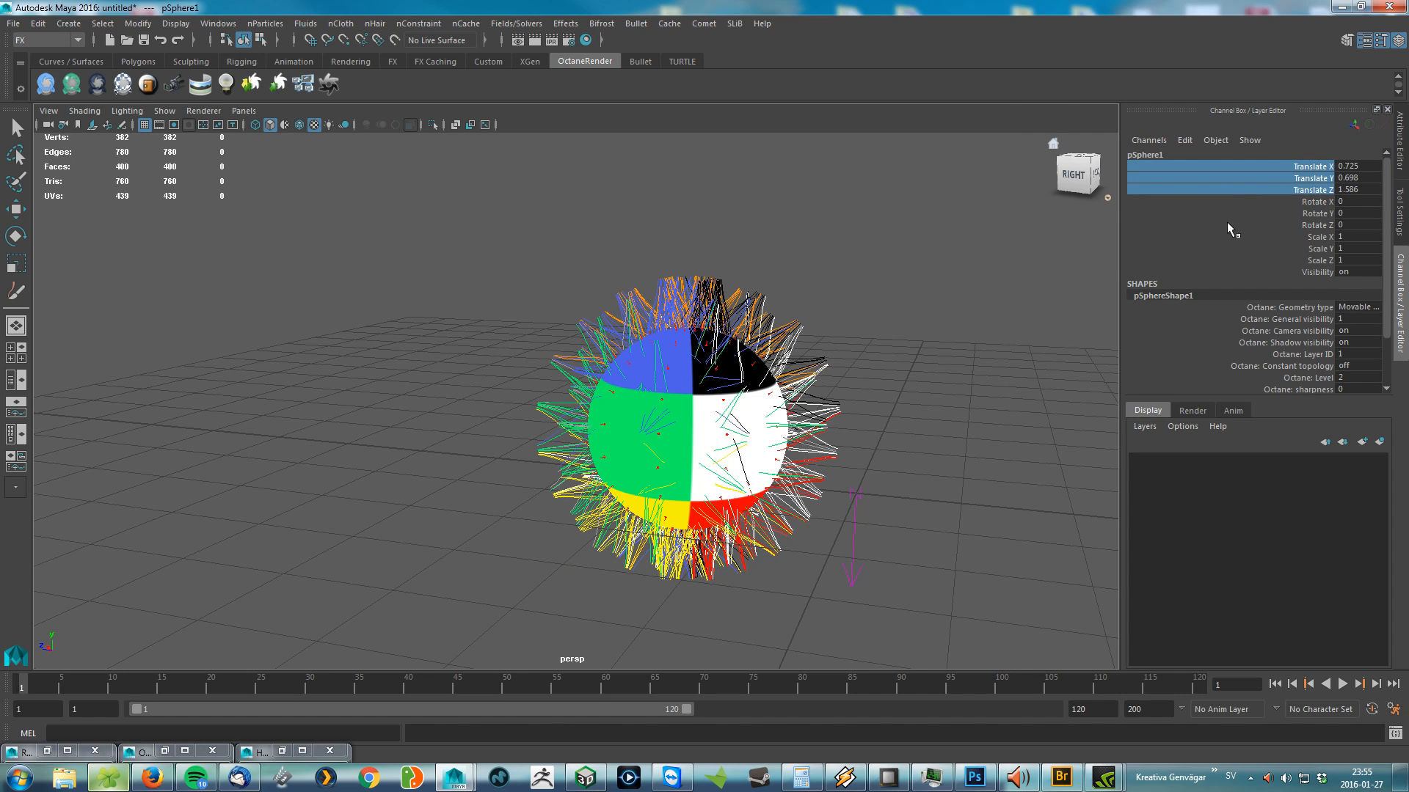
{"action": "right_click", "coordinate": [1333, 173]}
{"action": "left_click", "coordinate": [1313, 189]}
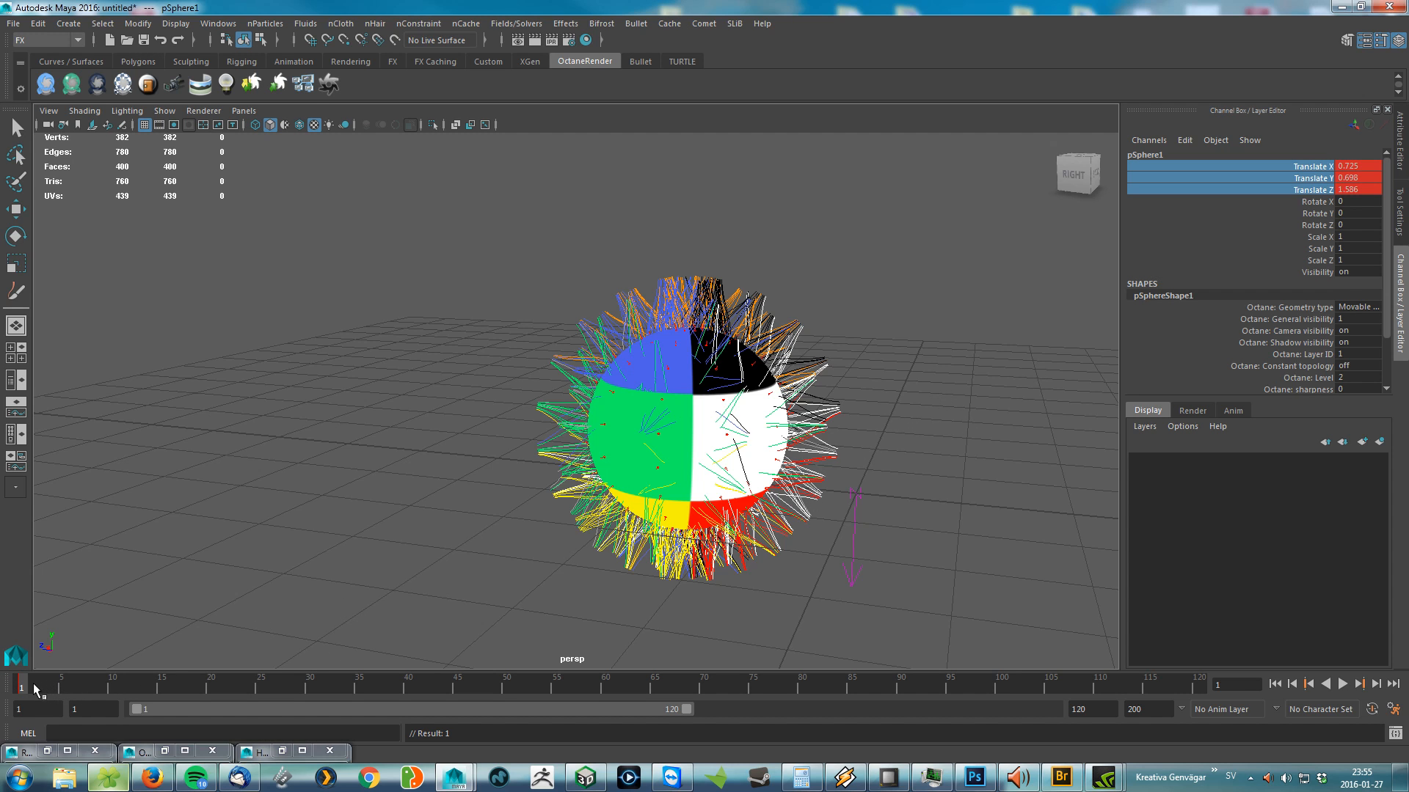
Step: Go to frame 80 and set a key on all transform channels of pSphere1
{"action": "left_click_drag", "start_coordinate": [29, 689], "coordinate": [793, 685]}
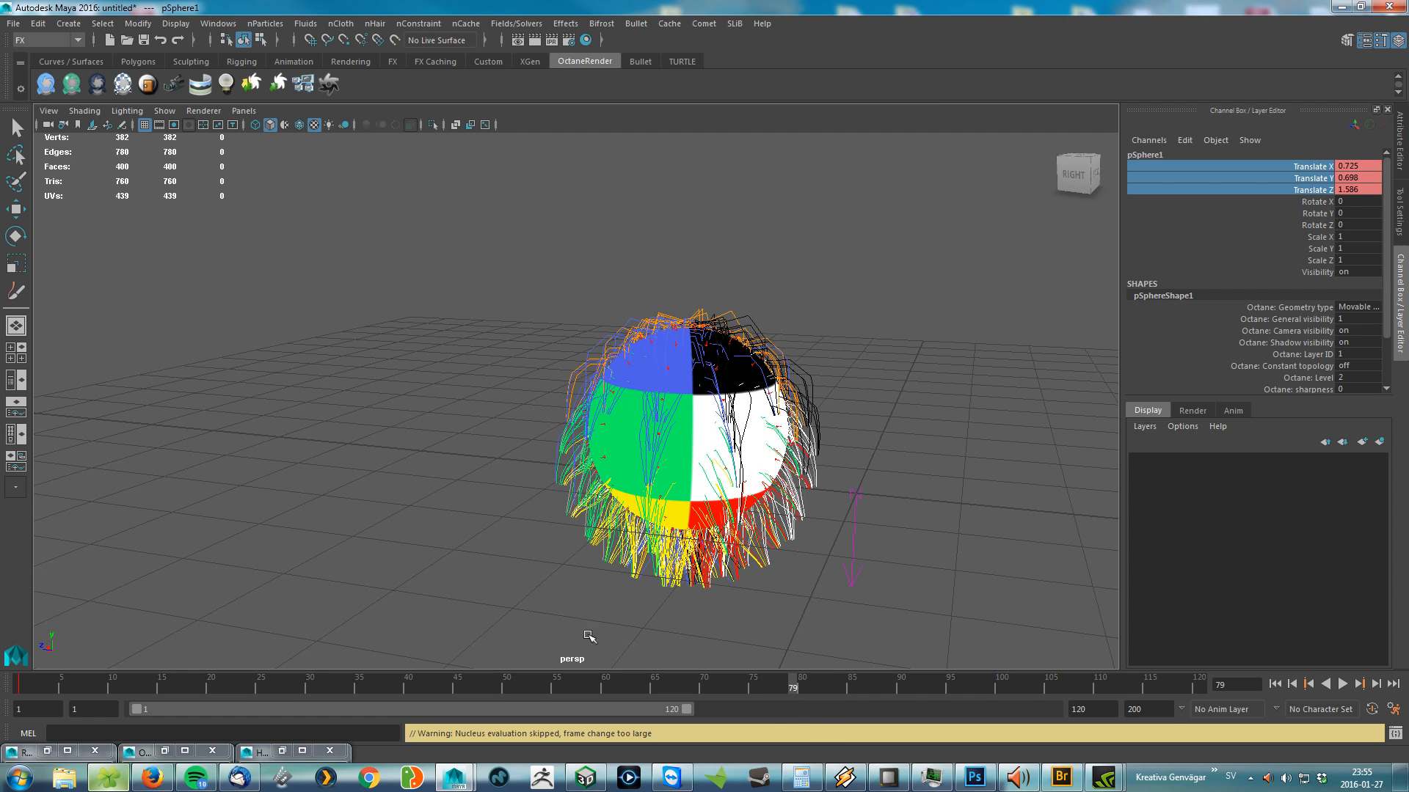
{"action": "key", "text": "alt+v"}
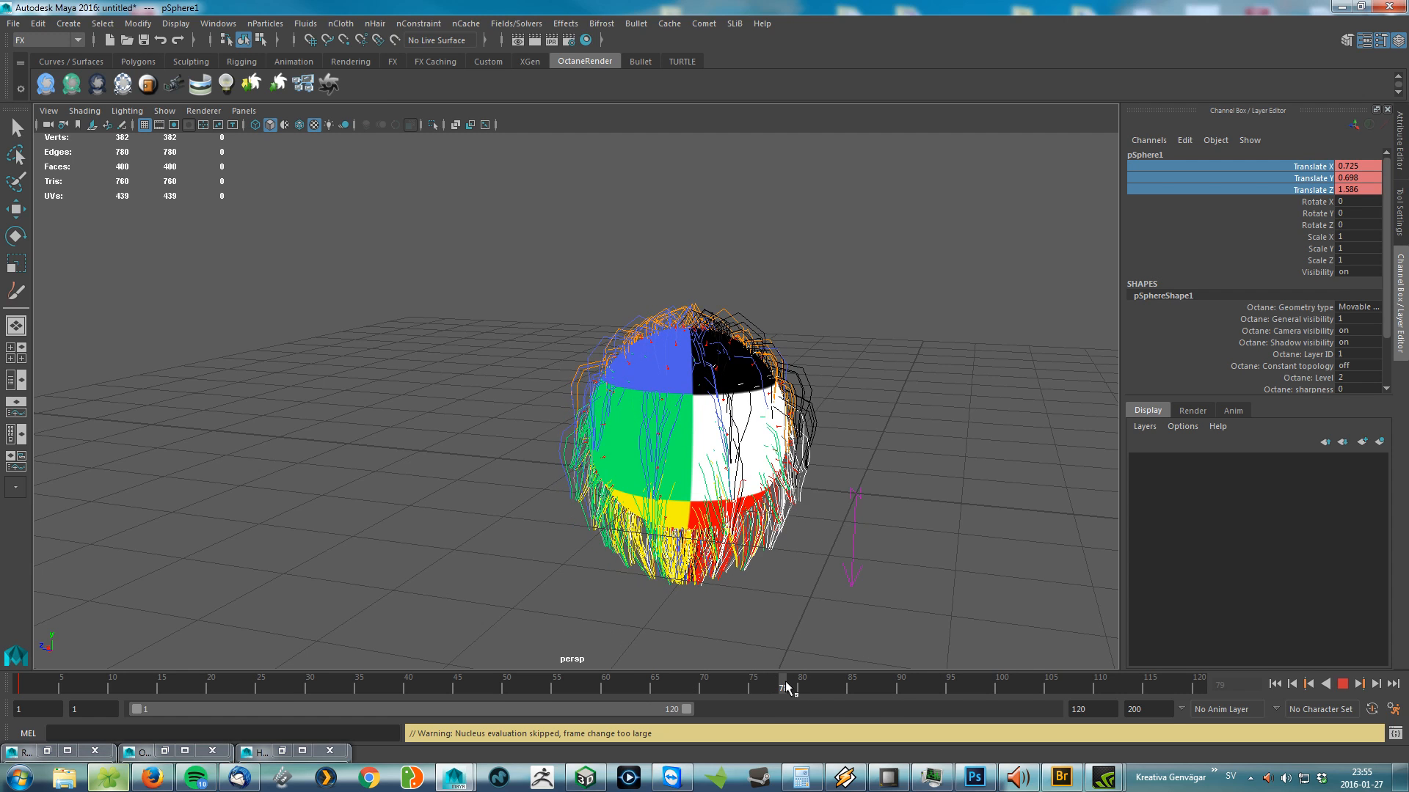
{"action": "left_click", "coordinate": [800, 685]}
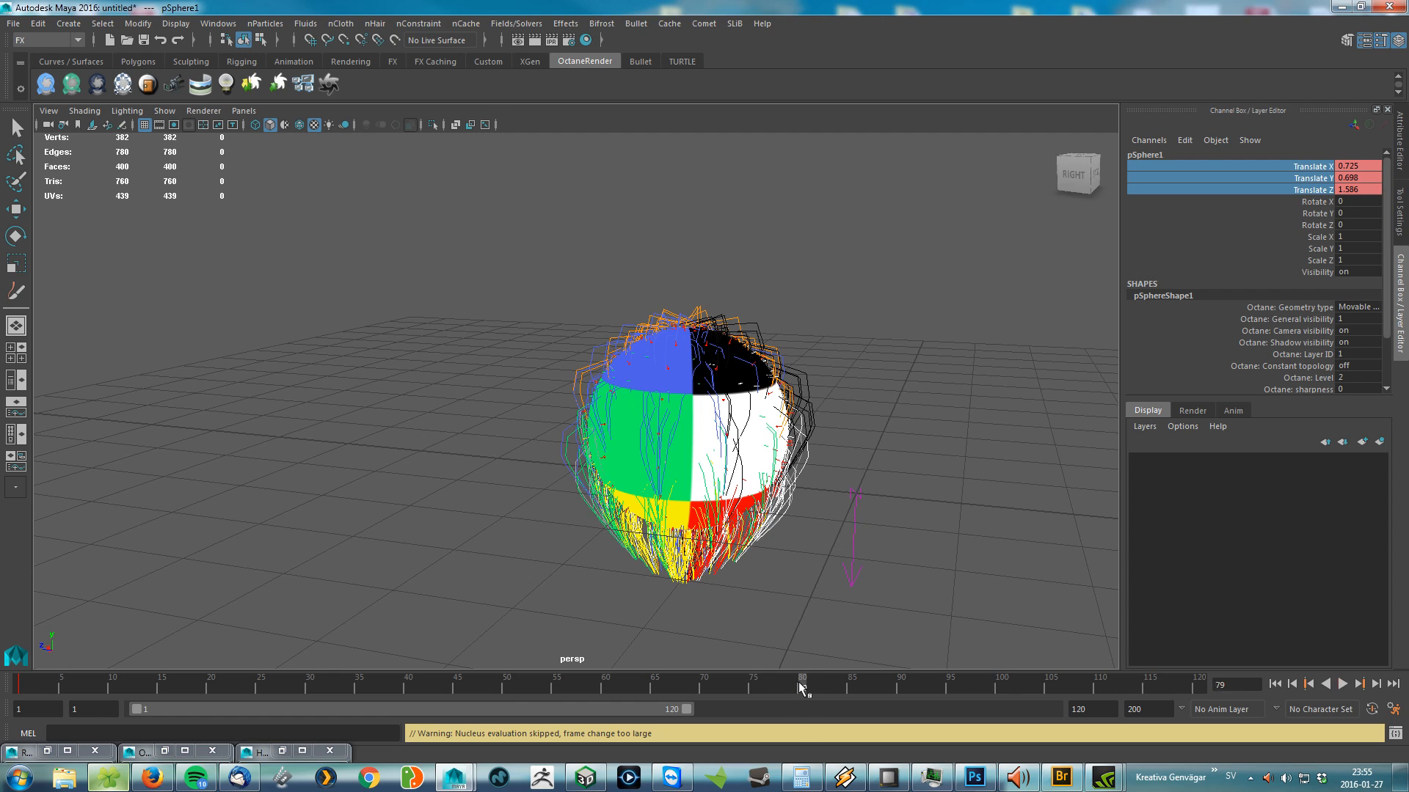
{"action": "right_click_drag", "start_coordinate": [942, 461], "coordinate": [816, 436], "text": "alt"}
{"action": "middle_click_drag", "start_coordinate": [818, 438], "coordinate": [698, 515], "text": "alt"}
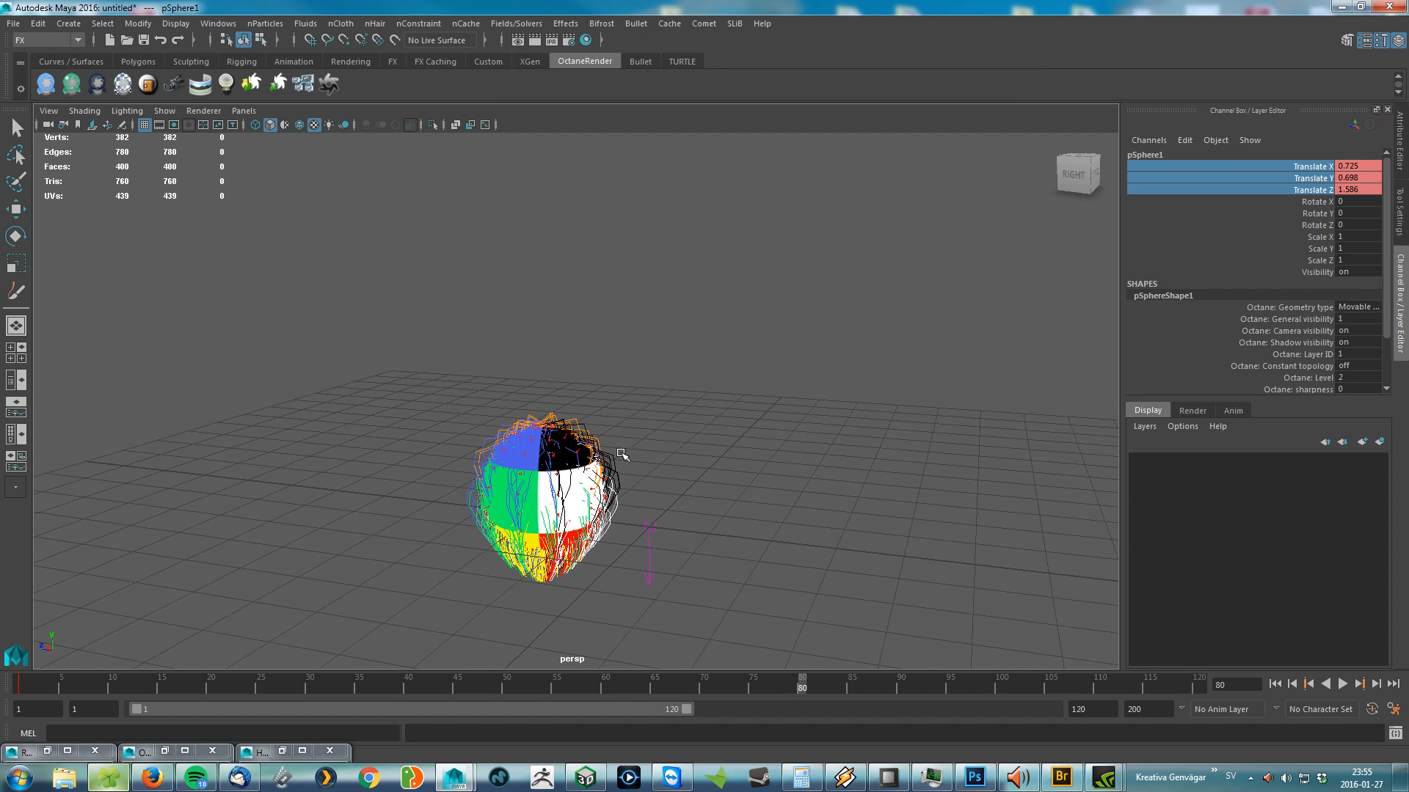
{"action": "key", "text": "s"}
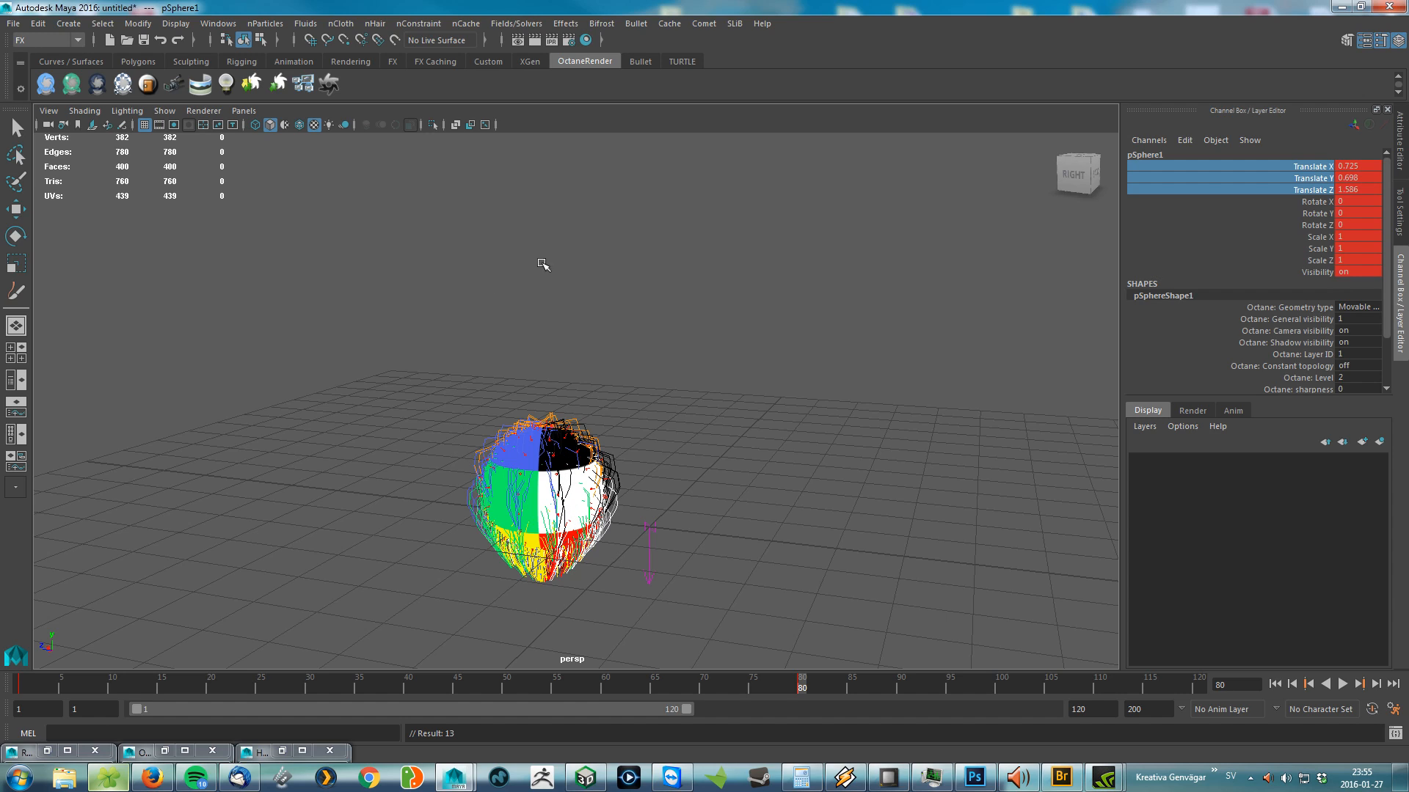
Step: Move pSphere1 to about -2.262, 4.528, -4.093 at frame 80, rotate it about 44.5° in X, and play the animation from frame 1
{"action": "left_click", "coordinate": [529, 510]}
{"action": "key", "text": "w"}
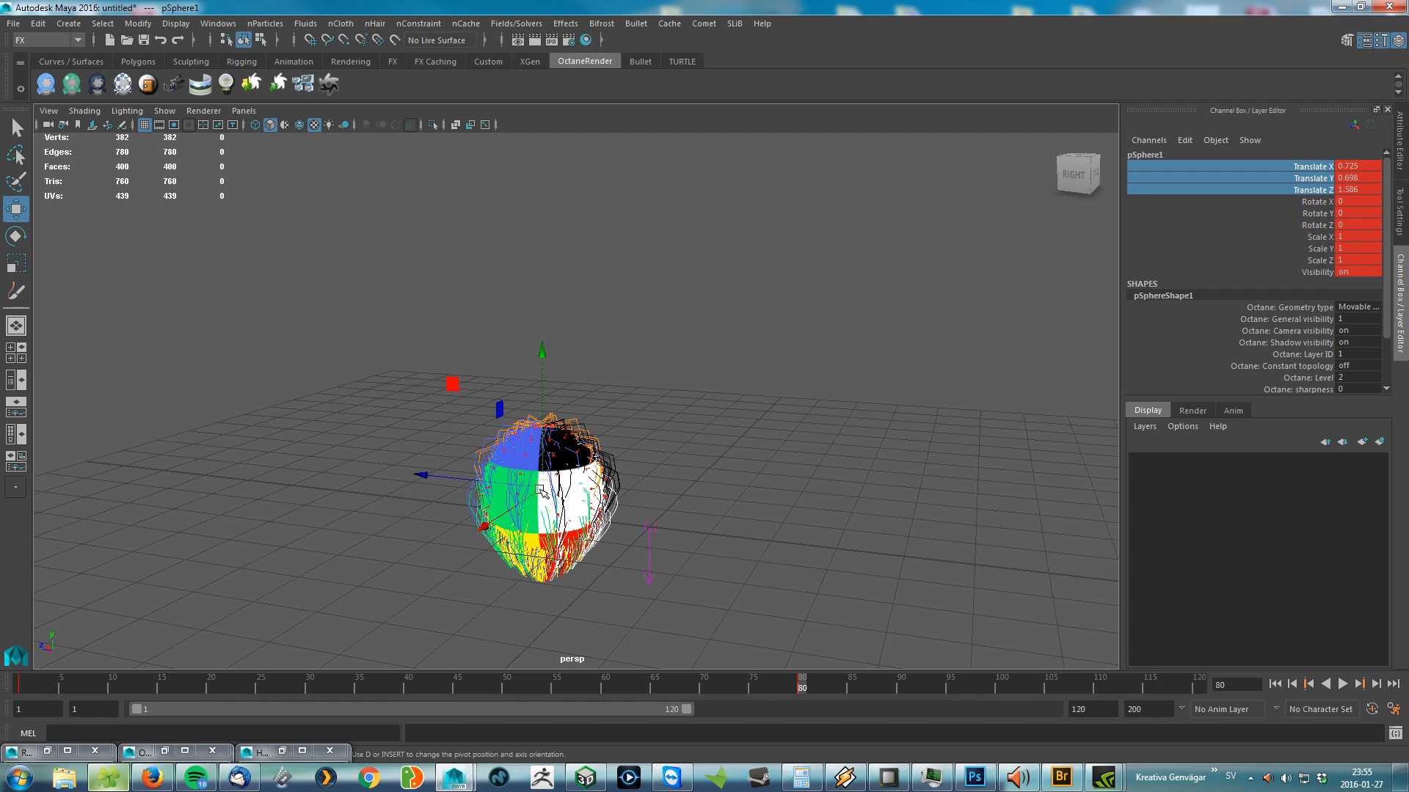
{"action": "left_click_drag", "start_coordinate": [541, 490], "coordinate": [934, 254]}
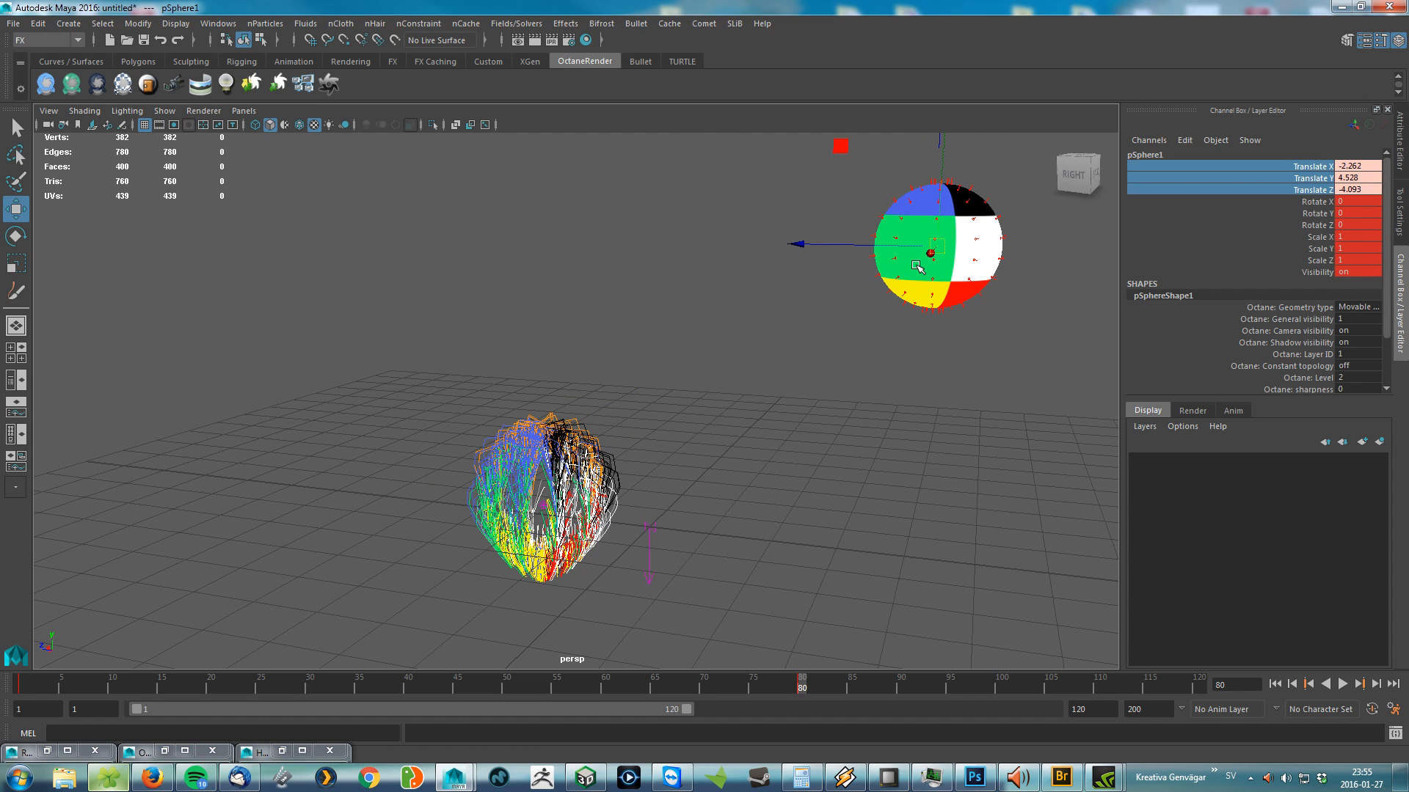
{"action": "key", "text": "e"}
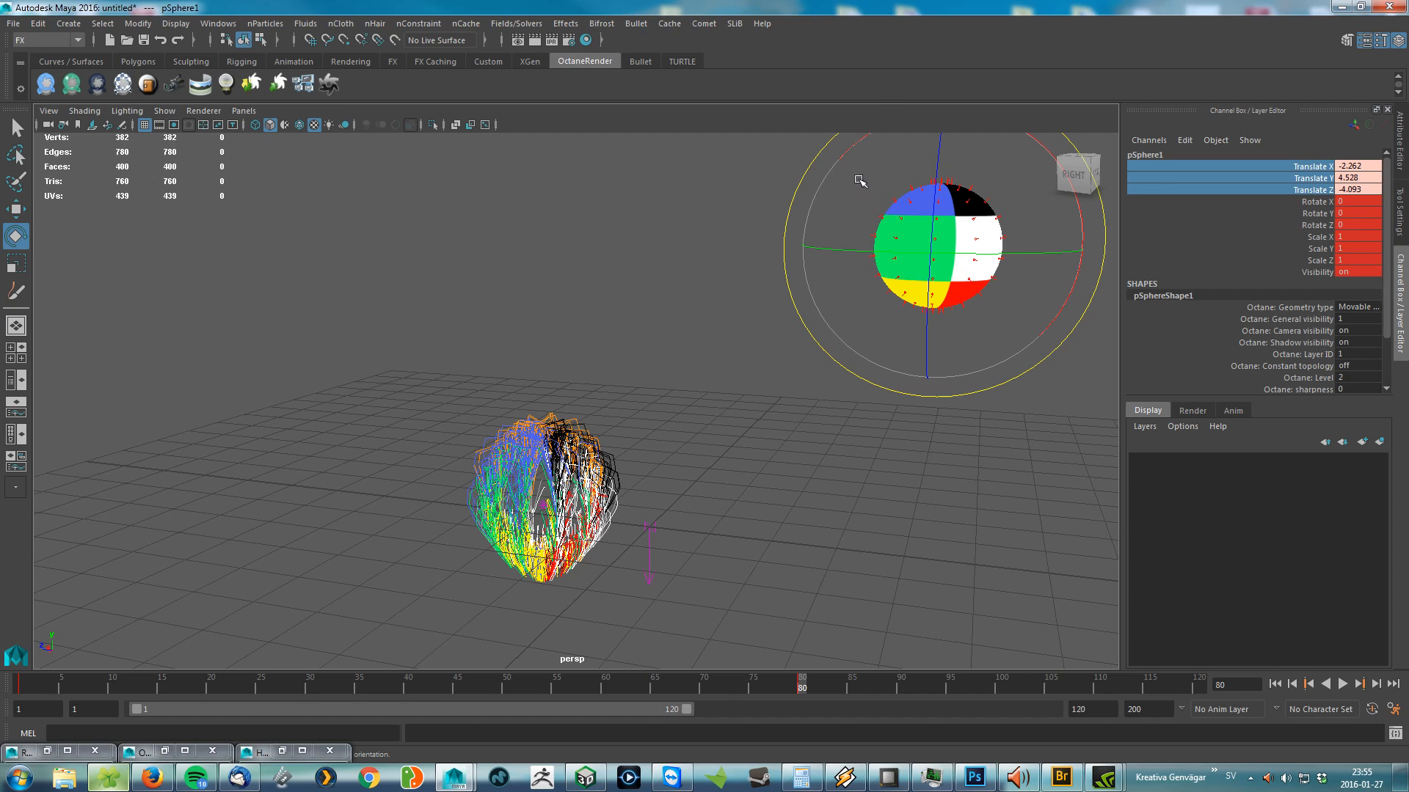
{"action": "left_click_drag", "start_coordinate": [820, 187], "coordinate": [706, 233], "text": "alt"}
{"action": "left_click_drag", "start_coordinate": [811, 504], "coordinate": [646, 541], "text": "alt"}
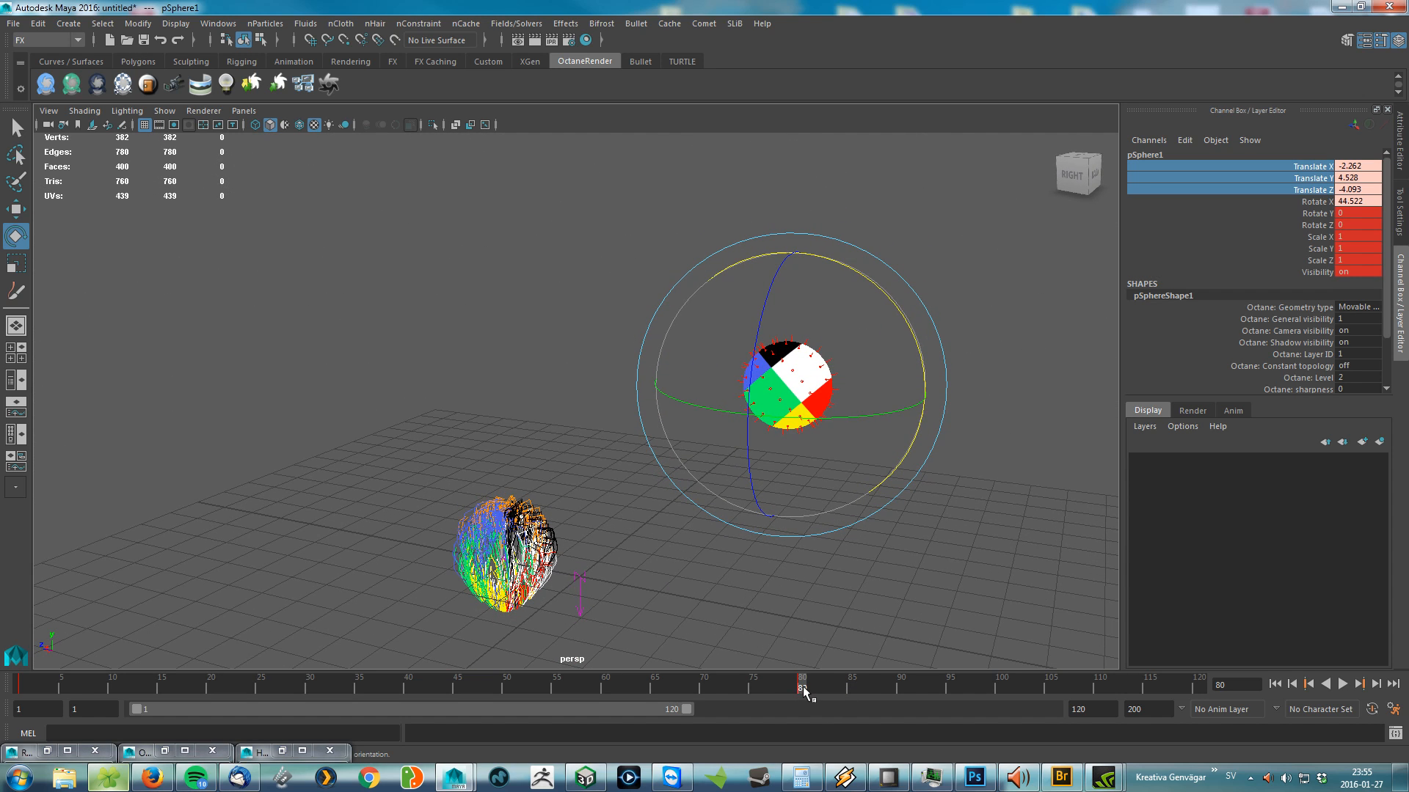
{"action": "key", "text": "alt+v"}
{"action": "mouse_move", "coordinate": [179, 684]}
{"action": "left_mouse_down"}
{"action": "mouse_move", "coordinate": [811, 685]}
{"action": "mouse_move", "coordinate": [24, 684]}
{"action": "left_mouse_up"}
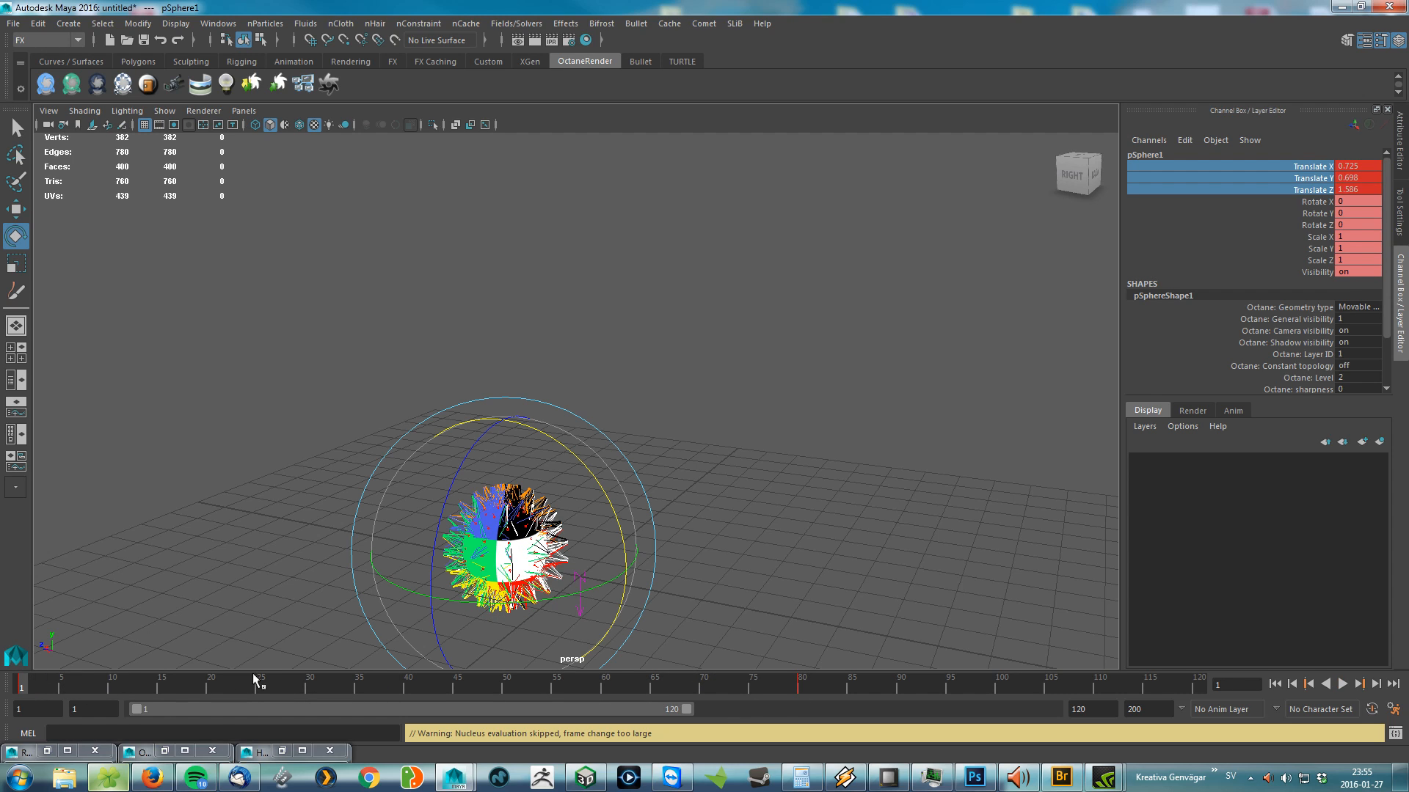
Step: Set Translate X, Y and Z of pSphere1 to 0 at frame 1, play the animation and return to frame 1
{"action": "mouse_move", "coordinate": [661, 519]}
{"action": "left_mouse_down", "text": "alt"}
{"action": "mouse_move", "coordinate": [641, 496]}
{"action": "mouse_move", "coordinate": [646, 528]}
{"action": "left_mouse_up", "text": "alt"}
{"action": "double_click", "coordinate": [1357, 189]}
{"action": "type", "text": "0"}
{"action": "key", "text": "Return"}
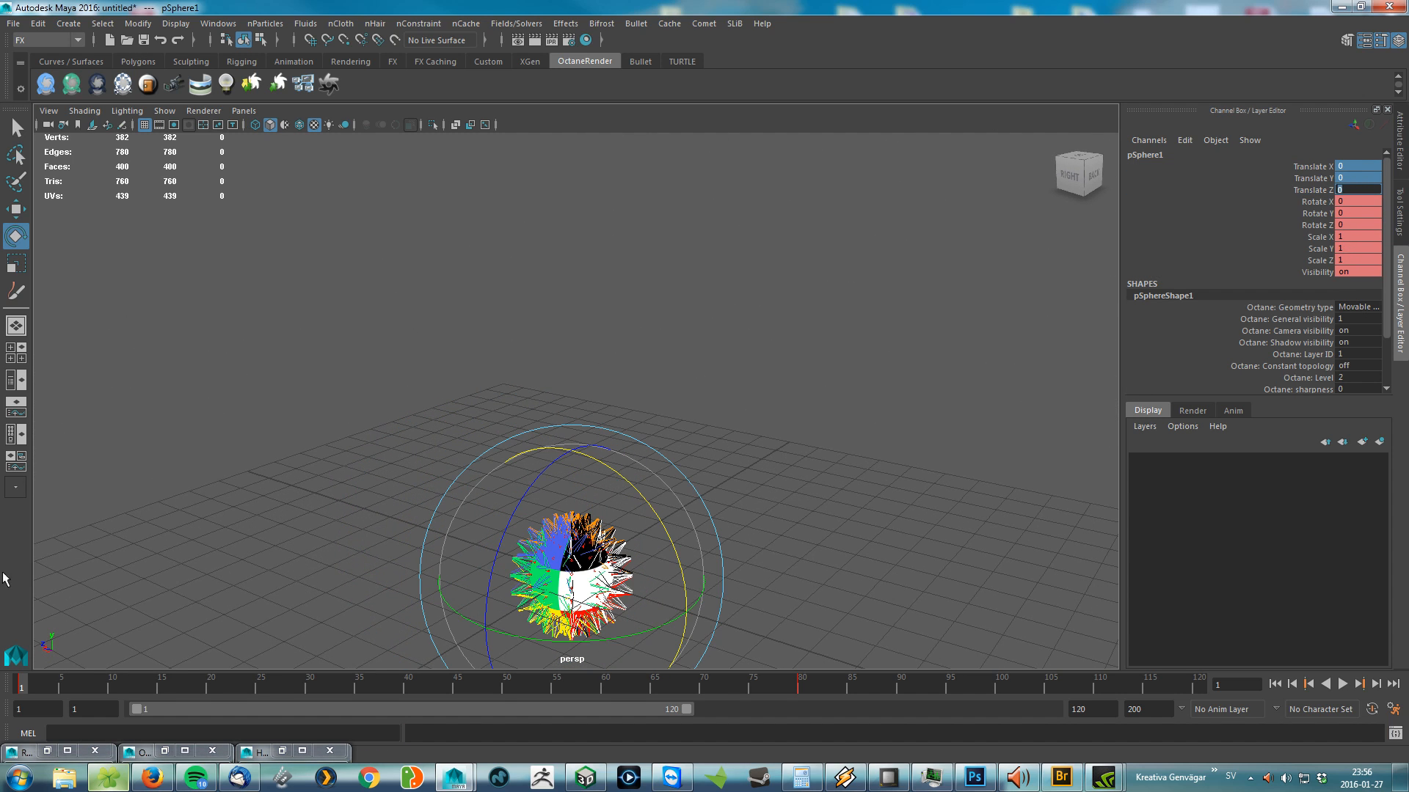
{"action": "key", "text": "alt+v"}
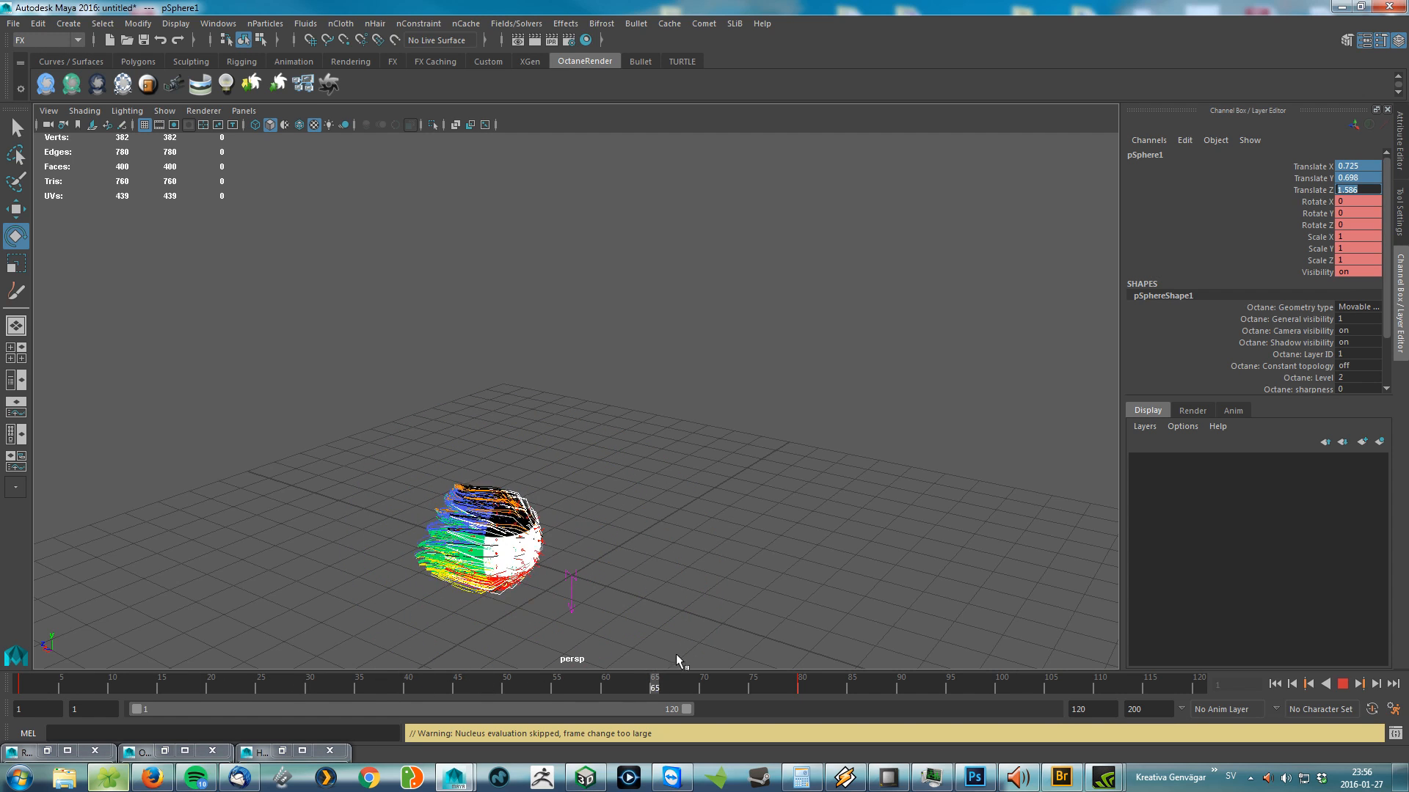
{"action": "left_click_drag", "start_coordinate": [586, 685], "coordinate": [20, 700]}
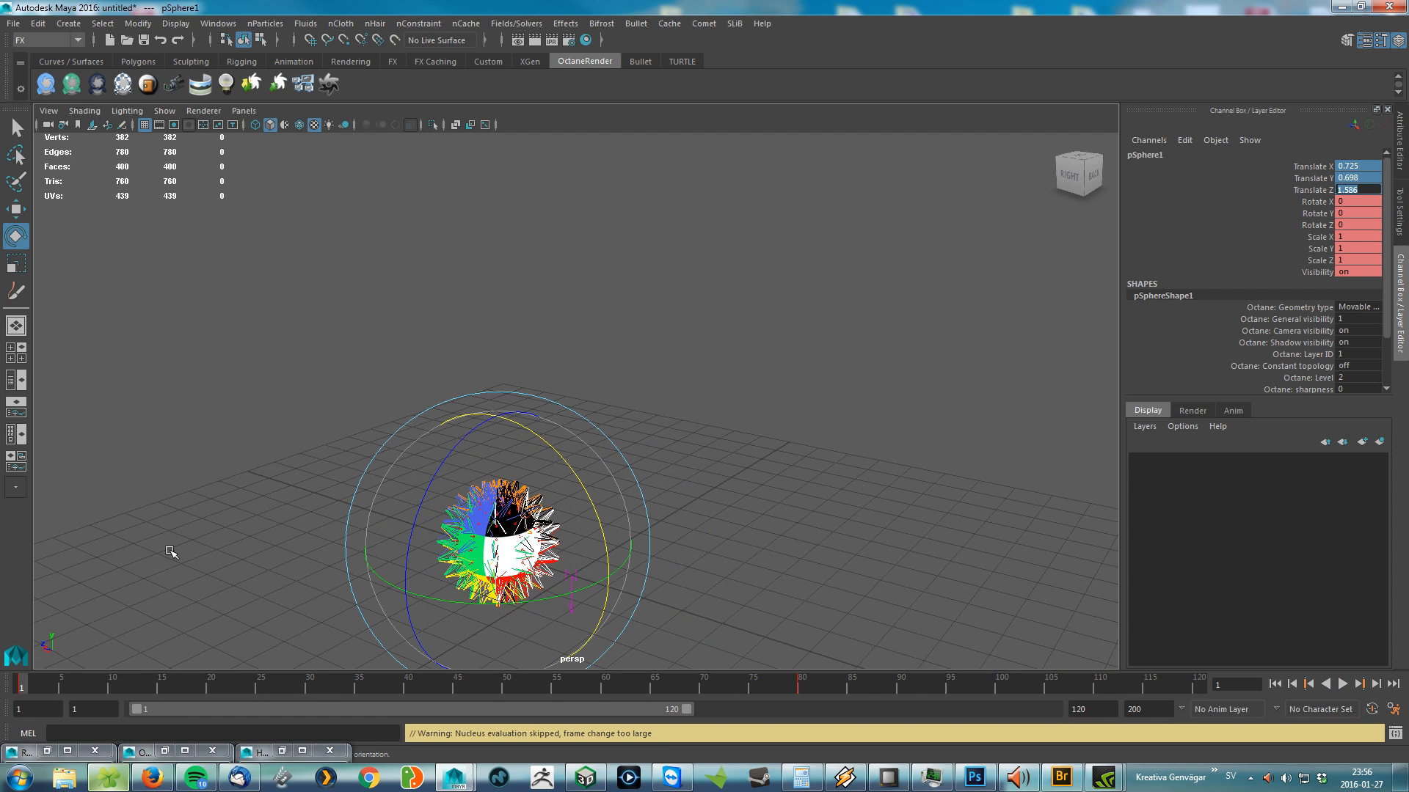
Step: Change the nObject cache directory's last folder to untitledtest3 and try to create the cache with pSphere1 selected
{"action": "left_click", "coordinate": [439, 63]}
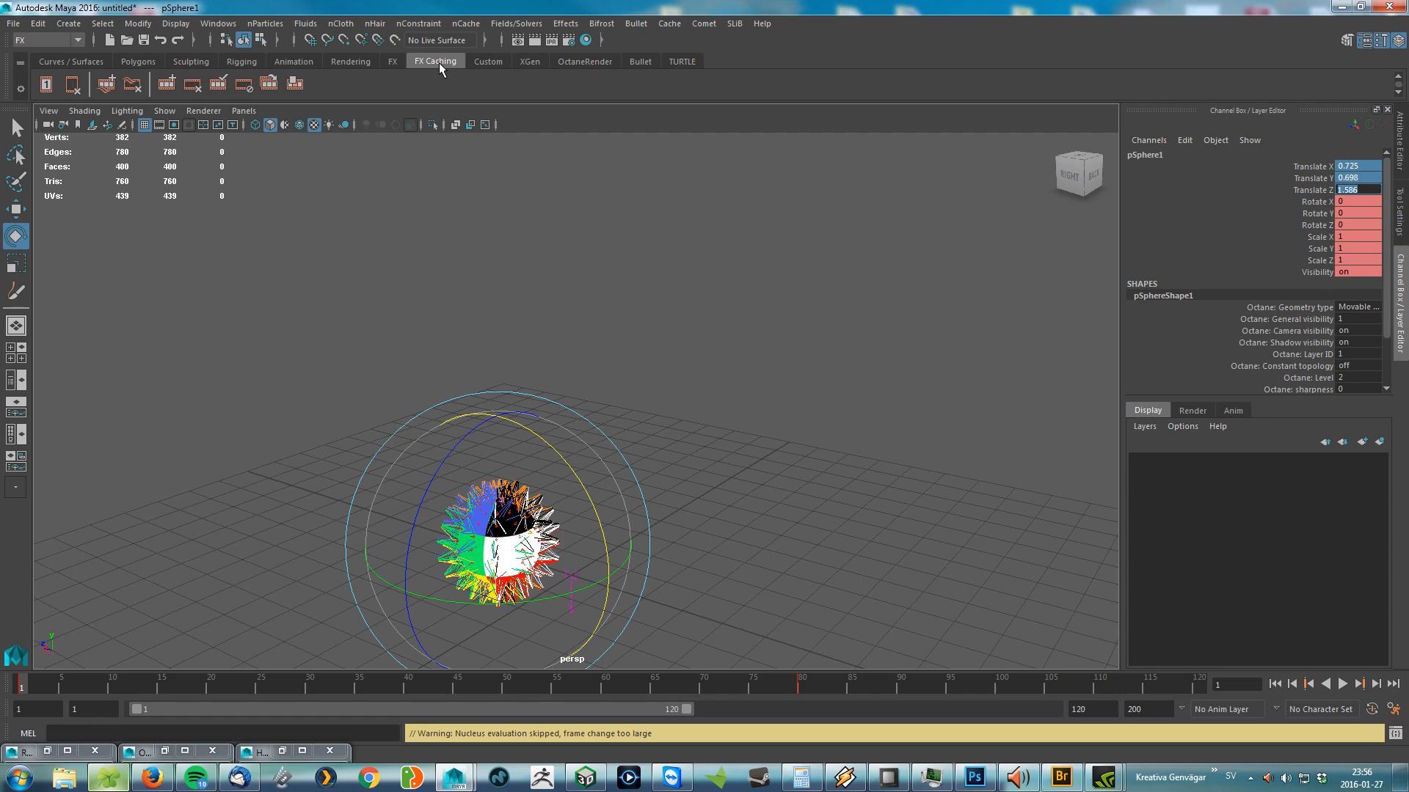
{"action": "left_click", "coordinate": [465, 23]}
{"action": "mouse_move", "coordinate": [510, 63]}
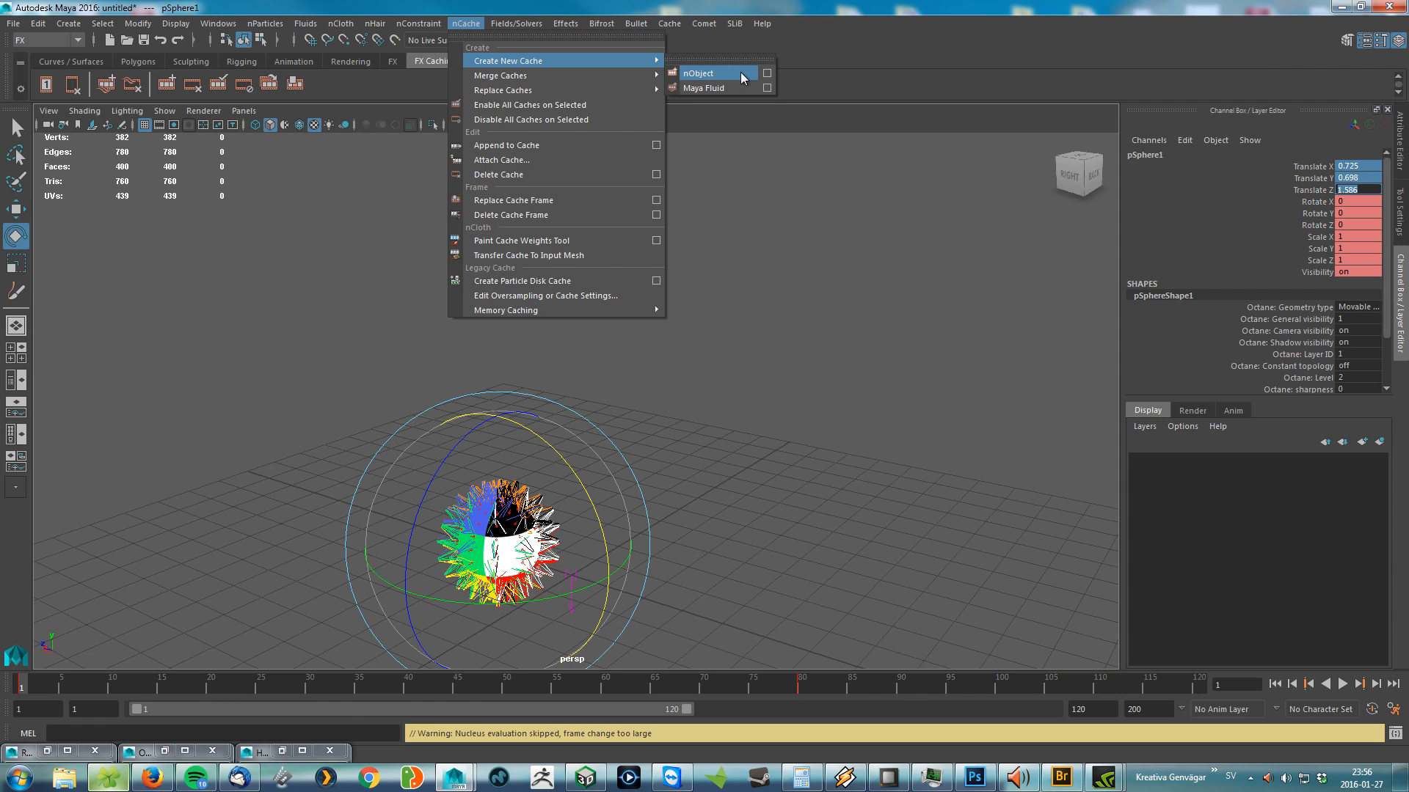
{"action": "left_click", "coordinate": [767, 73]}
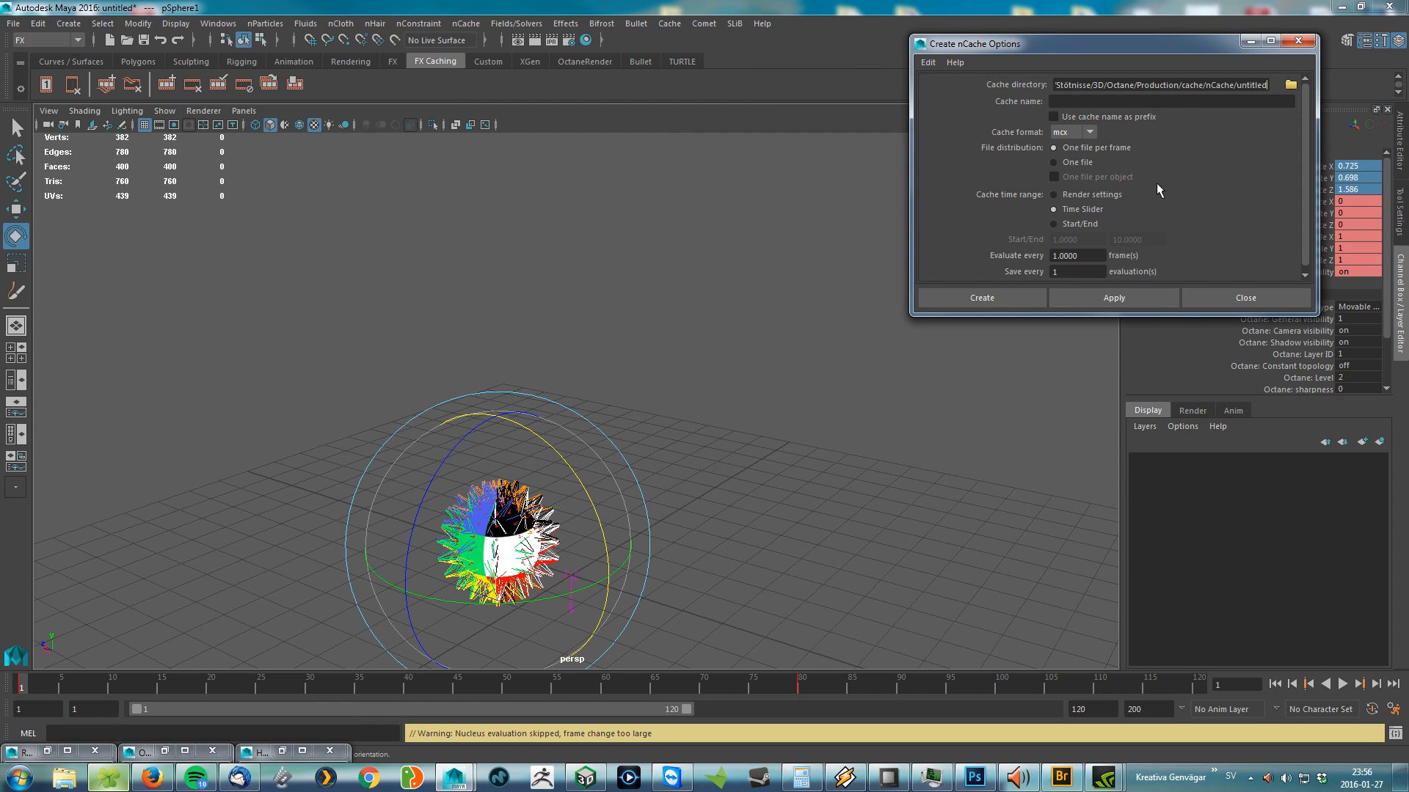
{"action": "type", "text": "test3"}
{"action": "left_click", "coordinate": [1208, 156]}
{"action": "left_click", "coordinate": [1191, 147]}
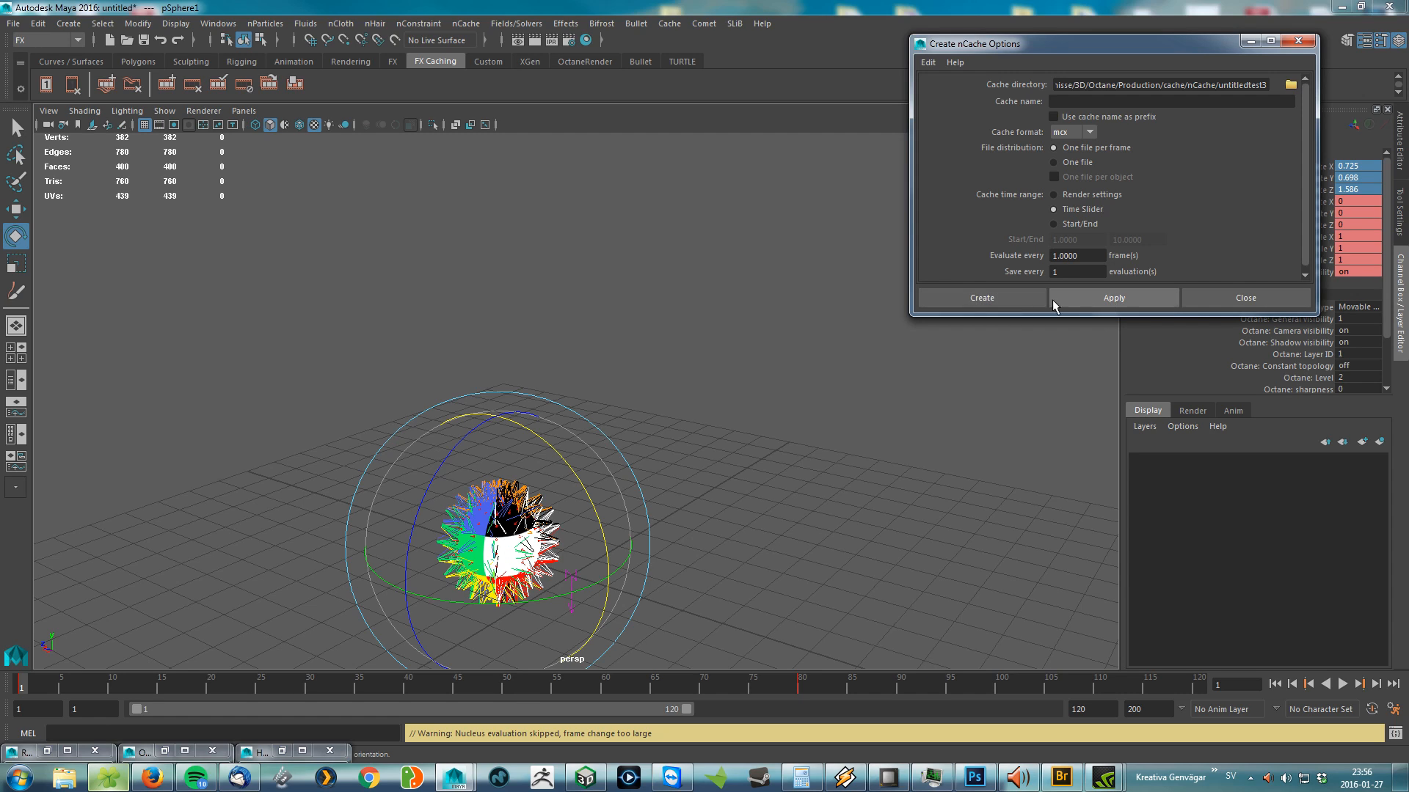
{"action": "left_click", "coordinate": [999, 298]}
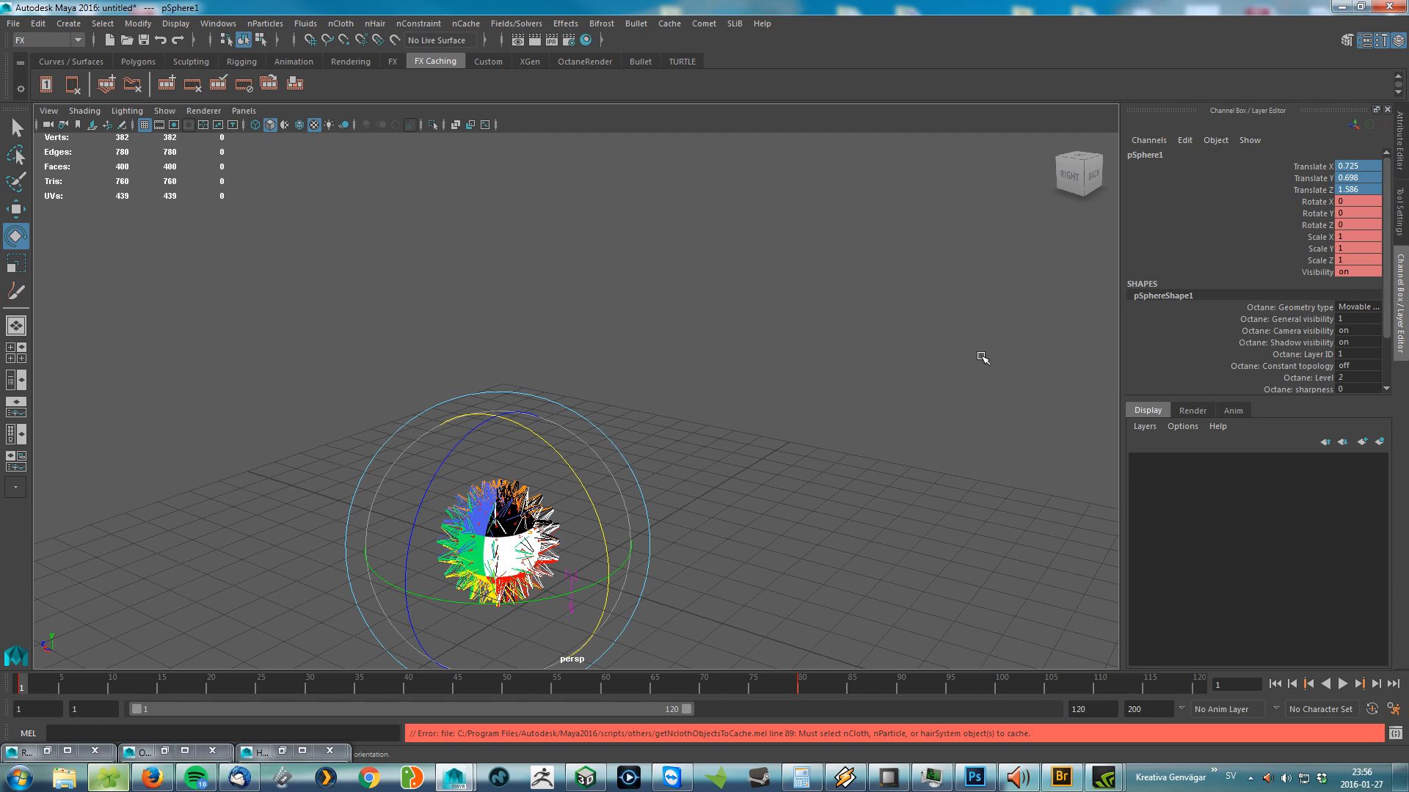
Step: Select pfxHair1 and create a new nObject cache for its hair system
{"action": "left_click", "coordinate": [692, 412]}
{"action": "left_click", "coordinate": [504, 481]}
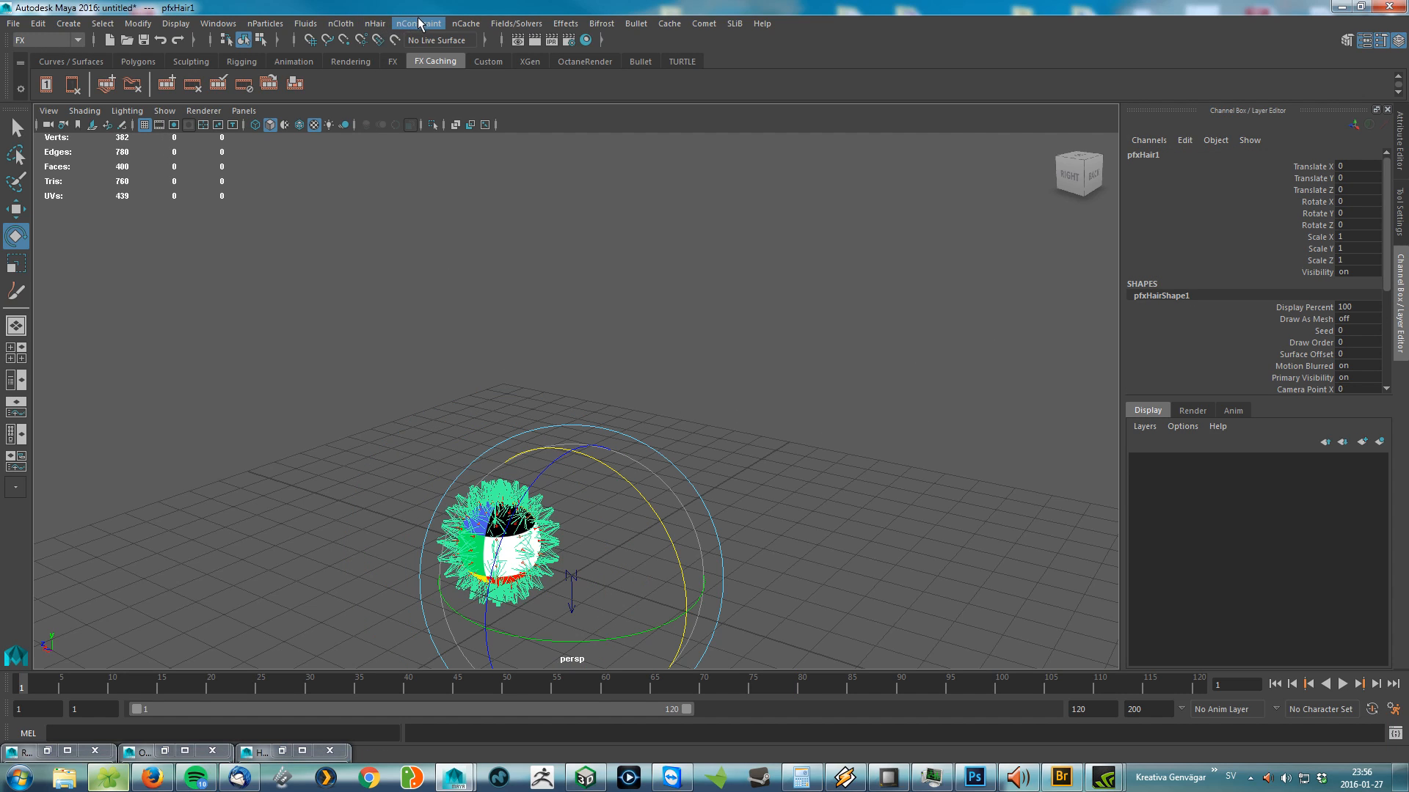
{"action": "left_click", "coordinate": [376, 23]}
{"action": "key", "text": "Escape"}
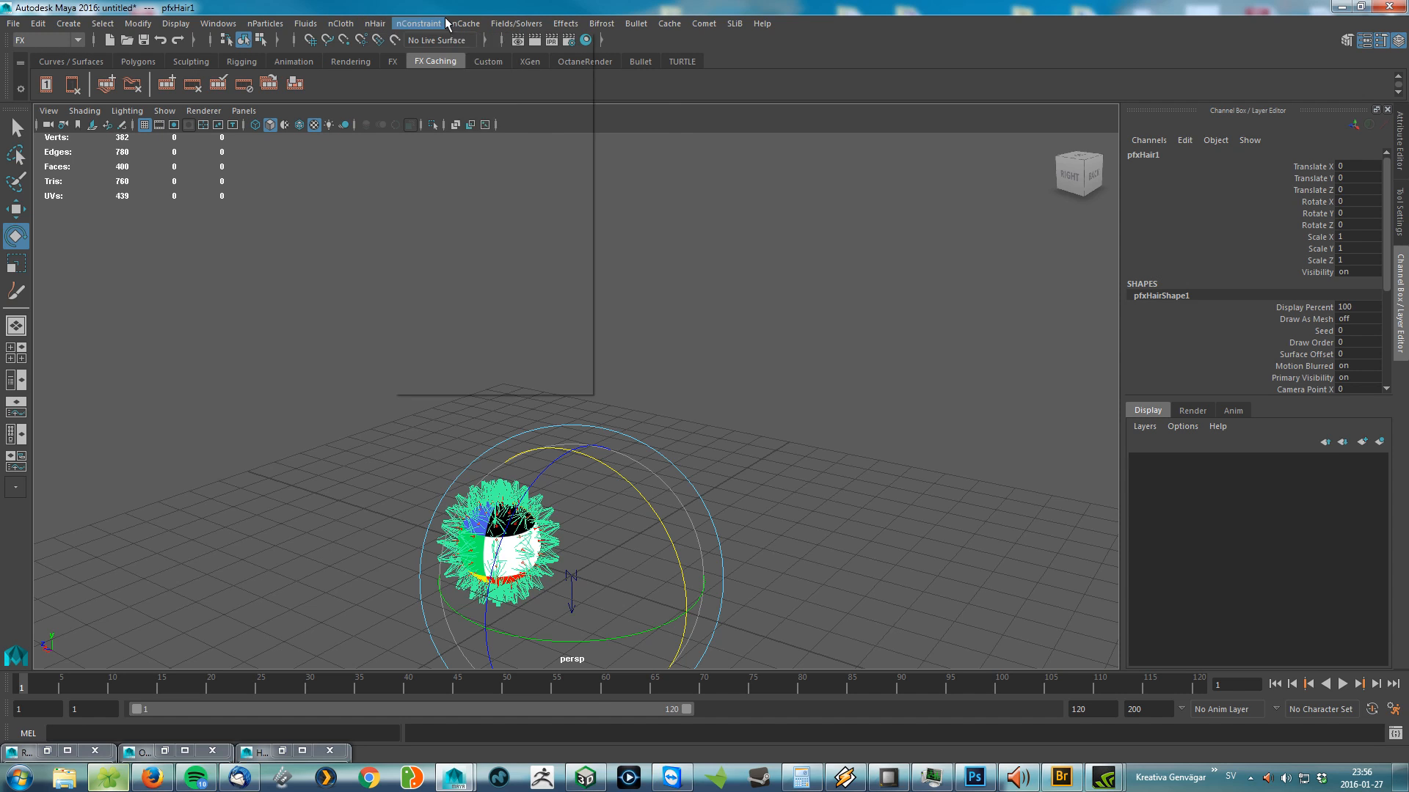
{"action": "left_click", "coordinate": [465, 23]}
{"action": "mouse_move", "coordinate": [491, 61]}
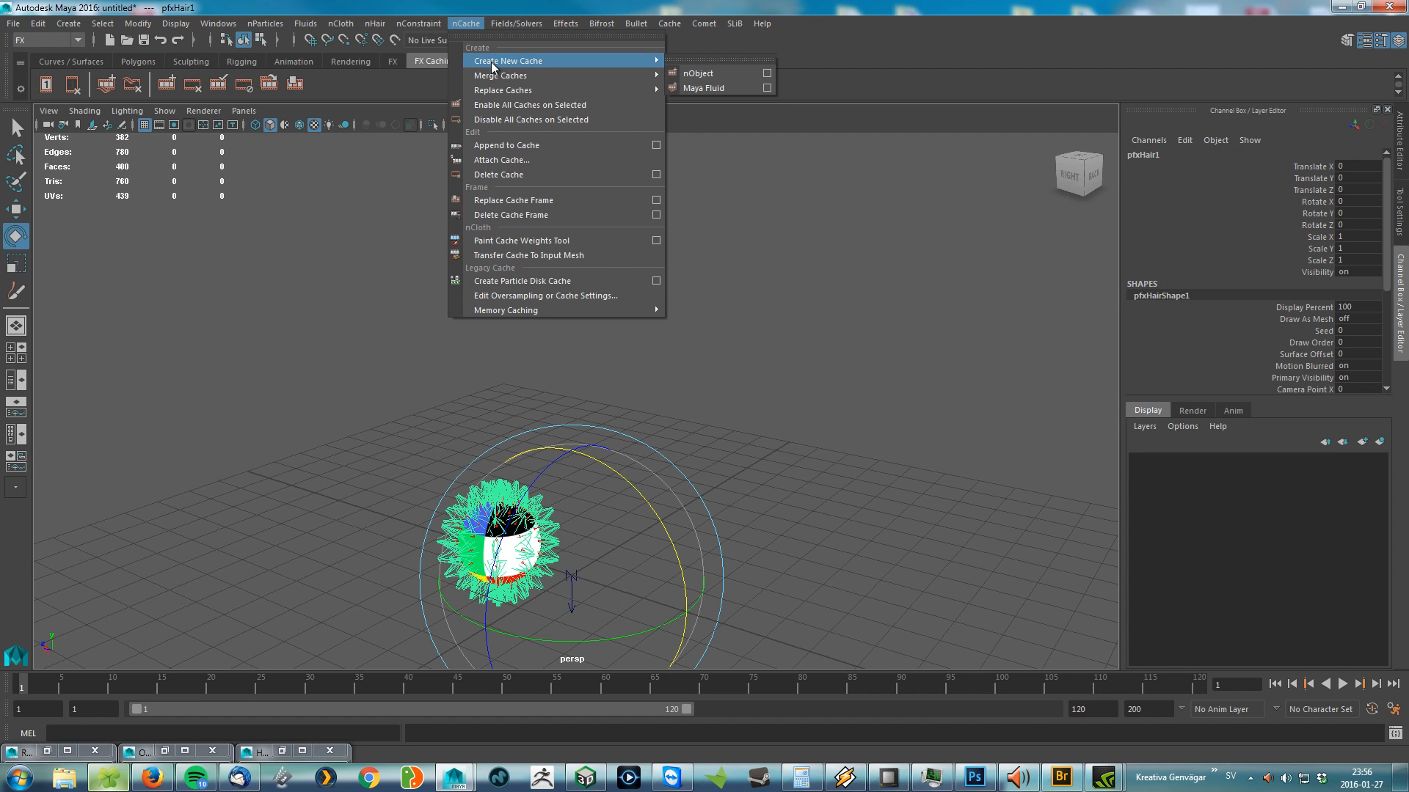
{"action": "left_click", "coordinate": [709, 76]}
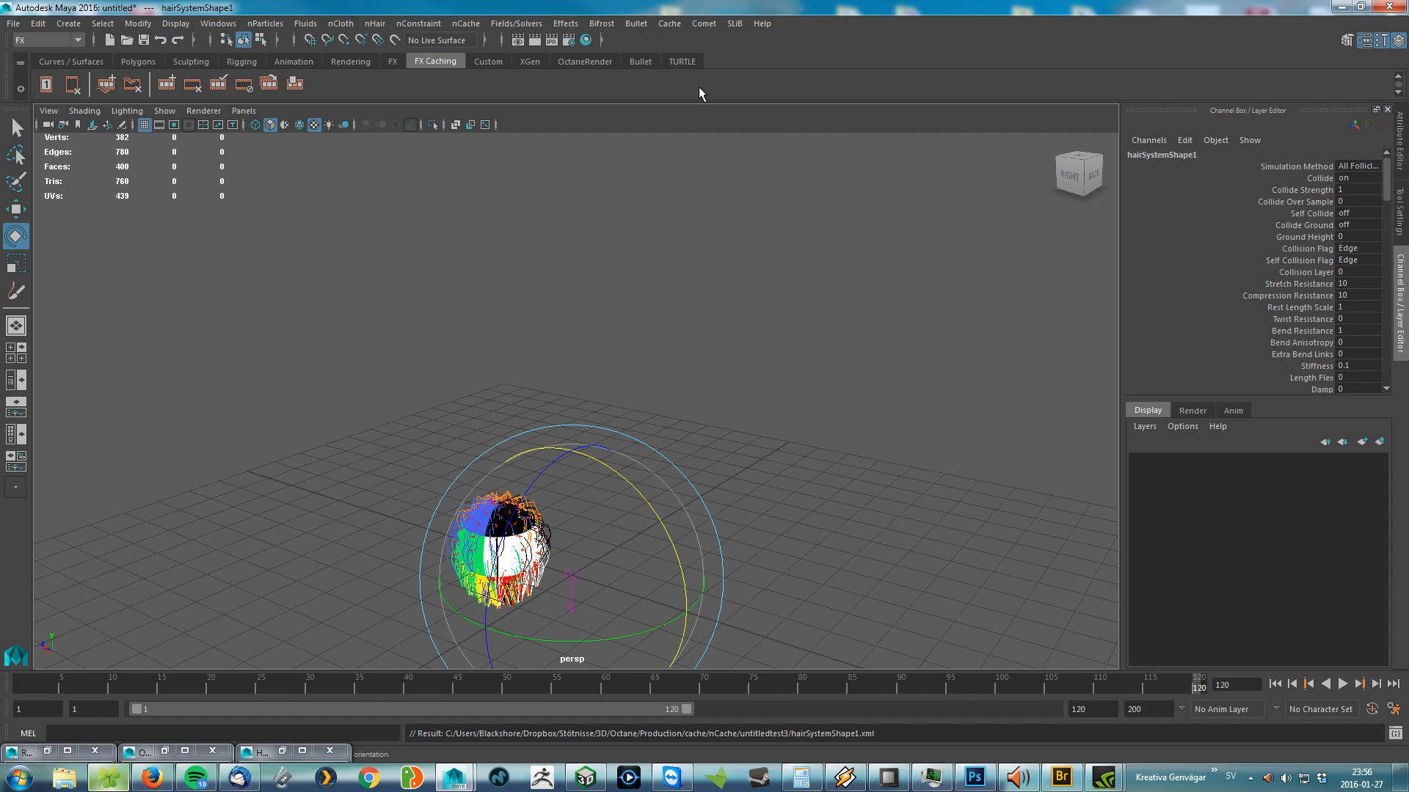
Step: Open the Render View, fit it over the upper part of the viewport at a smaller size, and return to frame 1
{"action": "left_click", "coordinate": [518, 40]}
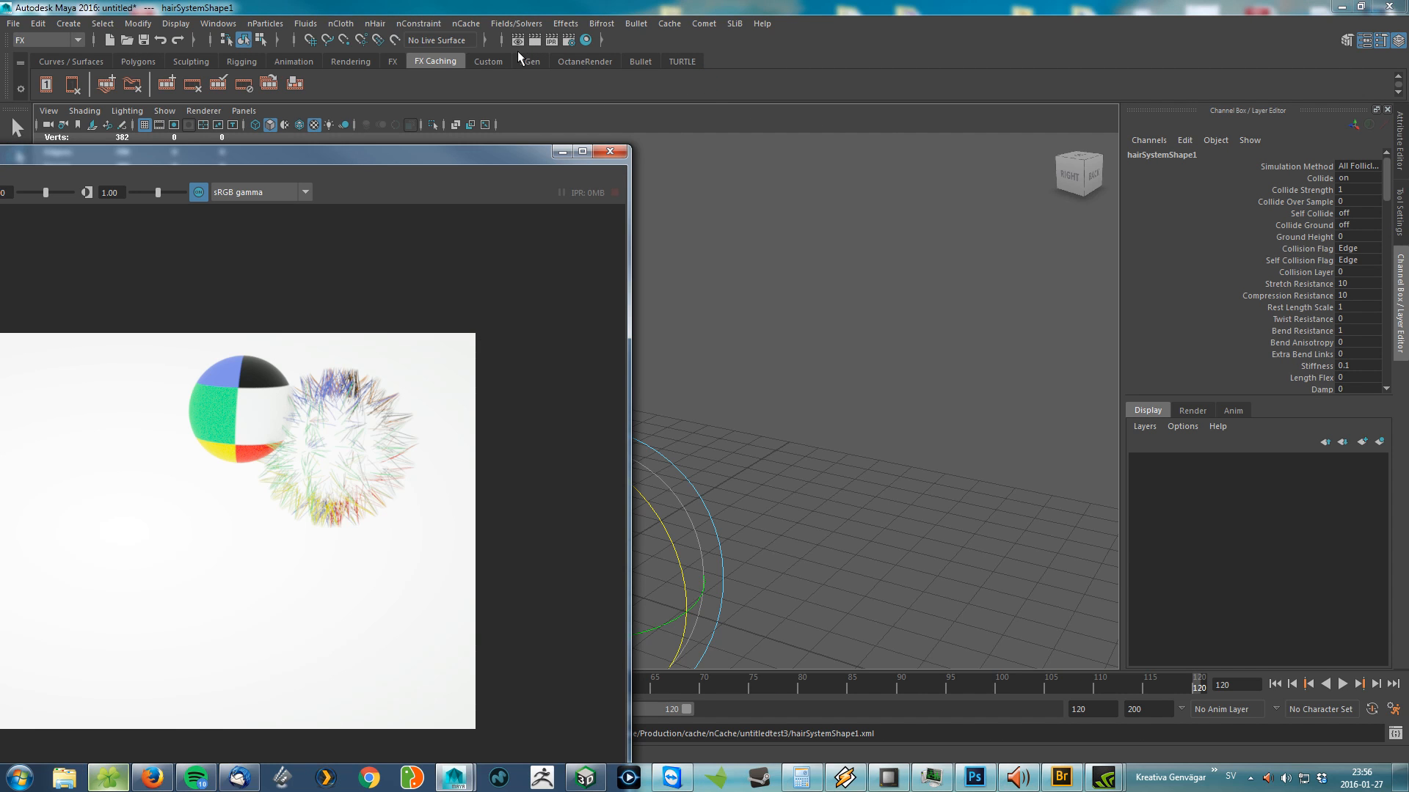
{"action": "left_click_drag", "start_coordinate": [349, 152], "coordinate": [829, 17]}
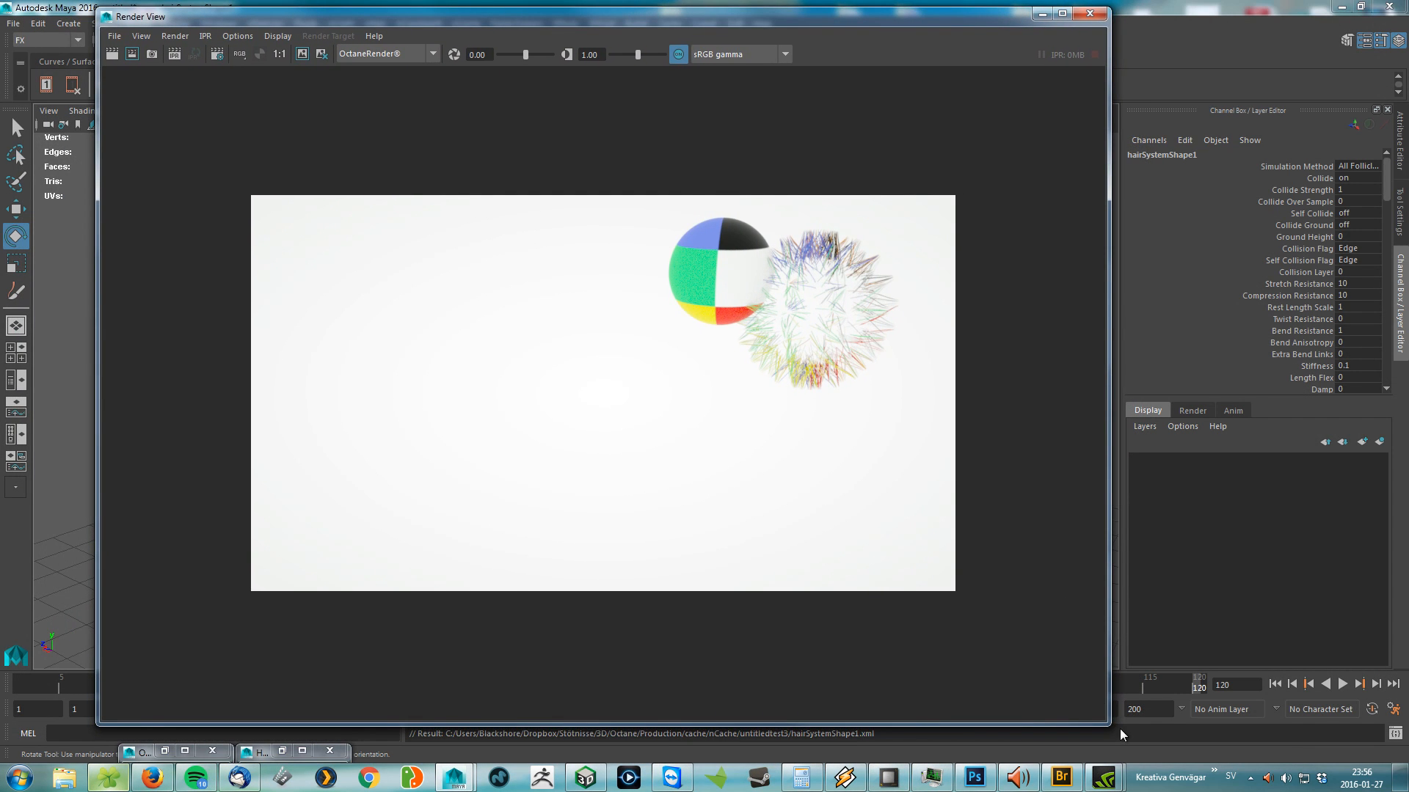
{"action": "left_click_drag", "start_coordinate": [1109, 724], "coordinate": [934, 509]}
{"action": "left_click_drag", "start_coordinate": [706, 681], "coordinate": [6, 685]}
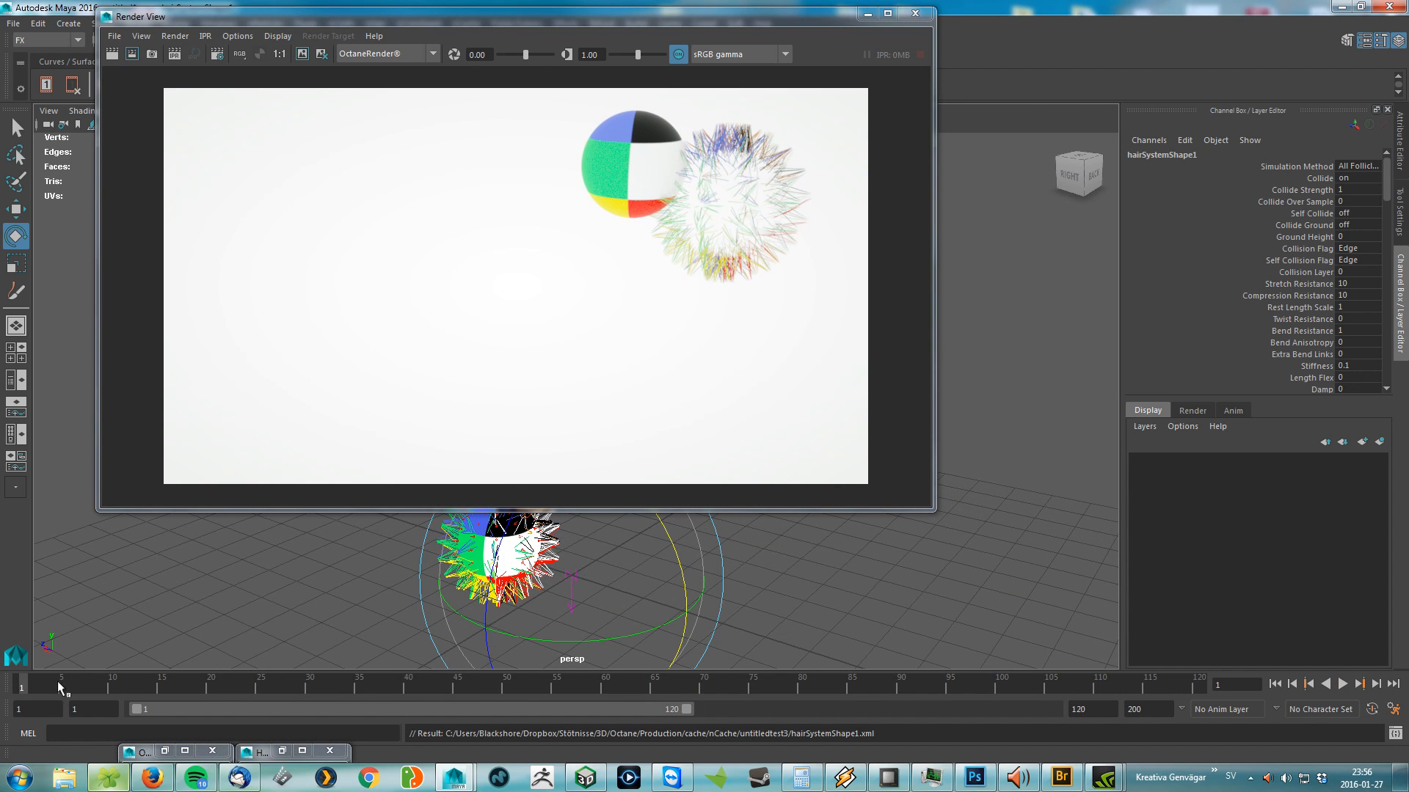
Step: Start an Octane IPR render, go to frame 54 and frame the hairy sphere close up in the perspective view
{"action": "left_click", "coordinate": [174, 56]}
{"action": "left_click_drag", "start_coordinate": [73, 685], "coordinate": [542, 669]}
{"action": "right_click_drag", "start_coordinate": [573, 587], "coordinate": [686, 575], "text": "alt"}
{"action": "middle_click_drag", "start_coordinate": [598, 583], "coordinate": [664, 438], "text": "alt"}
{"action": "right_click_drag", "start_coordinate": [639, 547], "coordinate": [714, 535], "text": "alt"}
{"action": "middle_click_drag", "start_coordinate": [714, 535], "coordinate": [756, 554], "text": "alt"}
{"action": "right_click_drag", "start_coordinate": [622, 583], "coordinate": [694, 578], "text": "alt"}
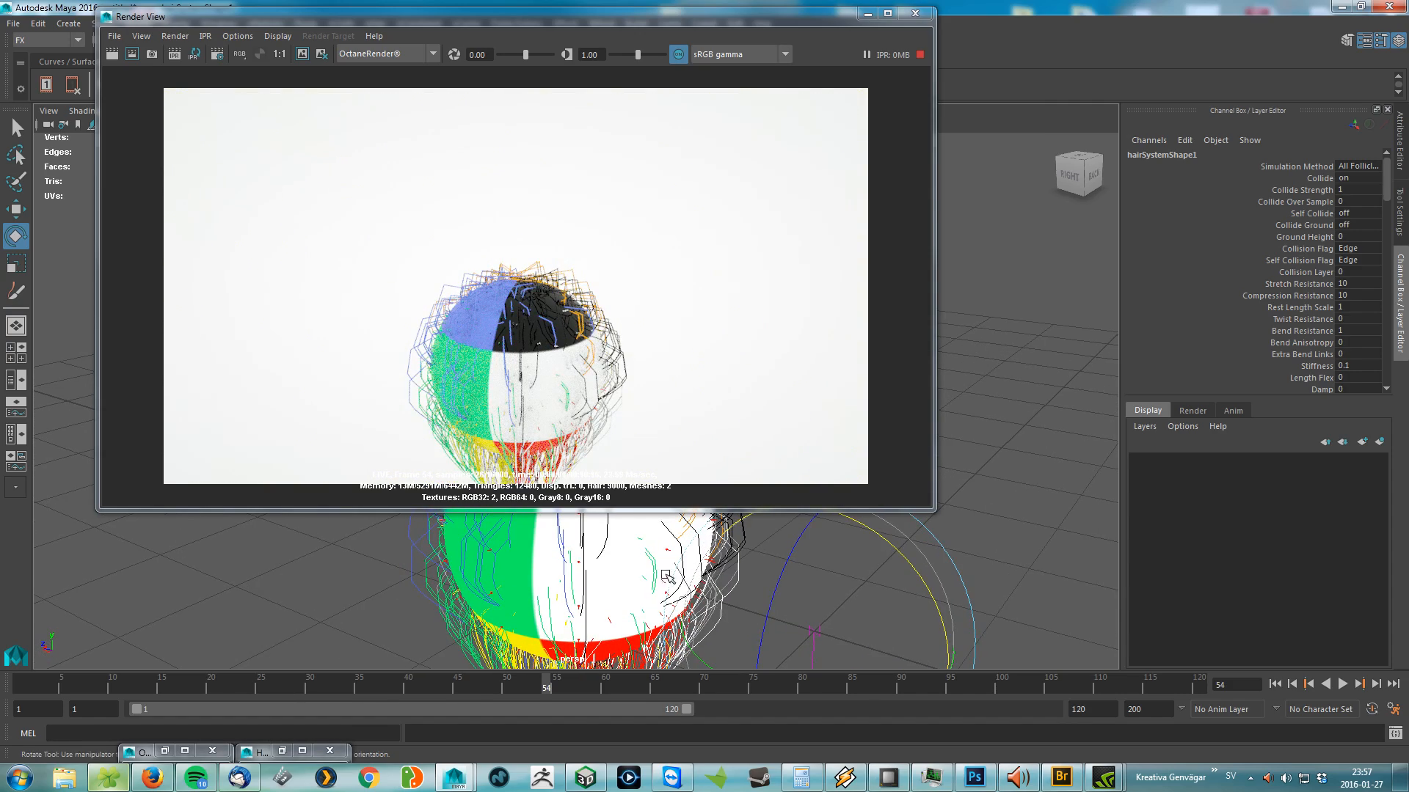
Step: Scrub and play the cached animation to examine how the hair updates in the IPR render
{"action": "left_click_drag", "start_coordinate": [573, 683], "coordinate": [1170, 684]}
{"action": "left_click", "coordinate": [969, 664]}
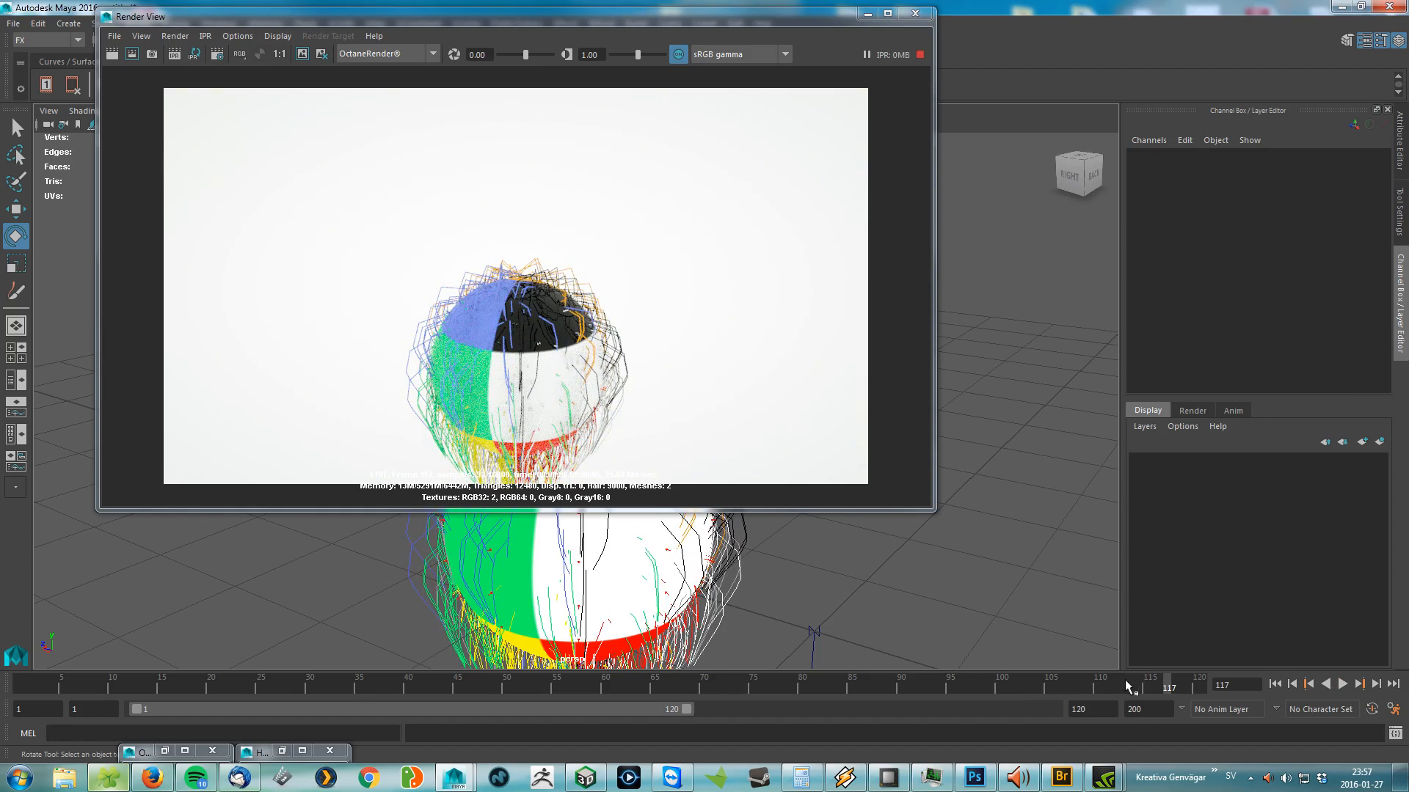
{"action": "key", "text": "alt+v"}
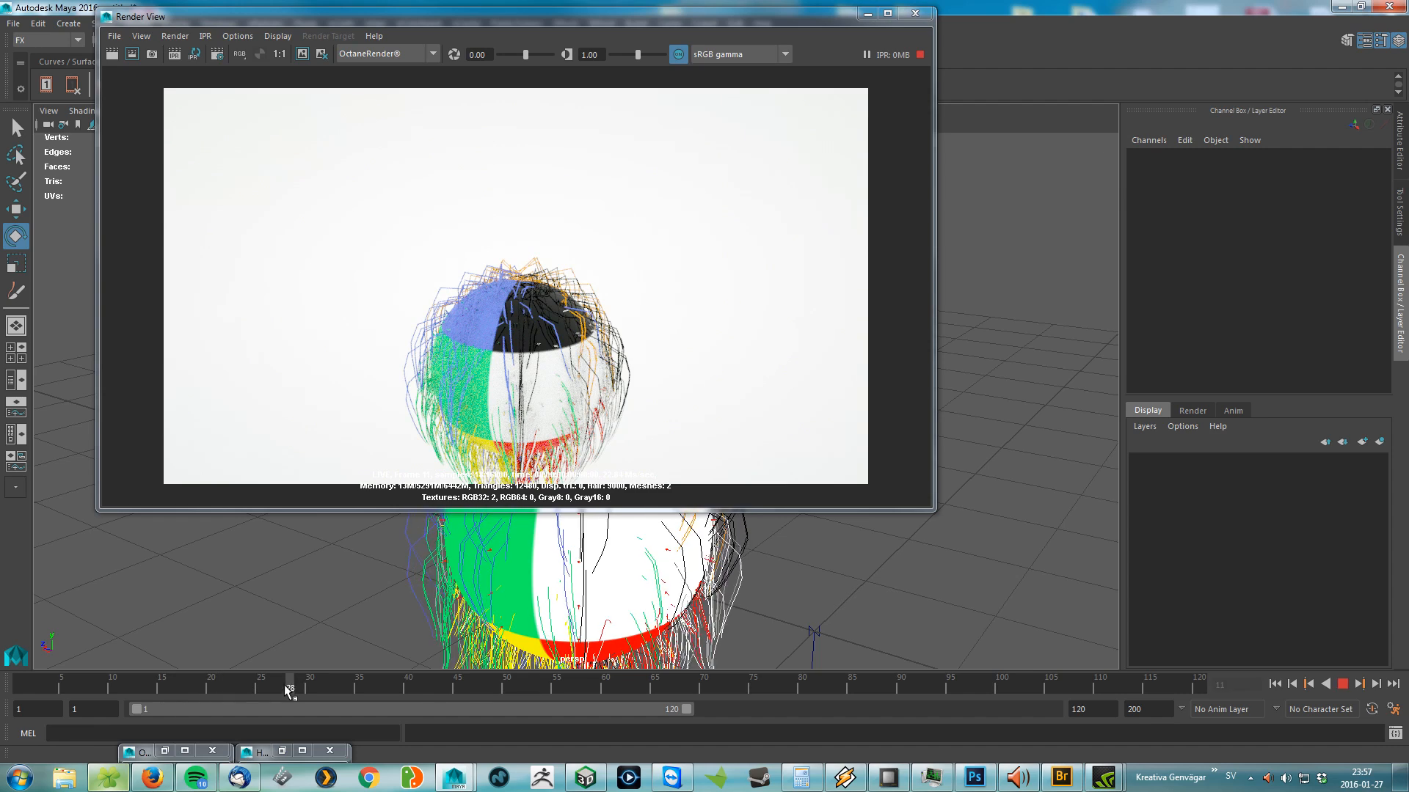
{"action": "key", "text": "alt+v"}
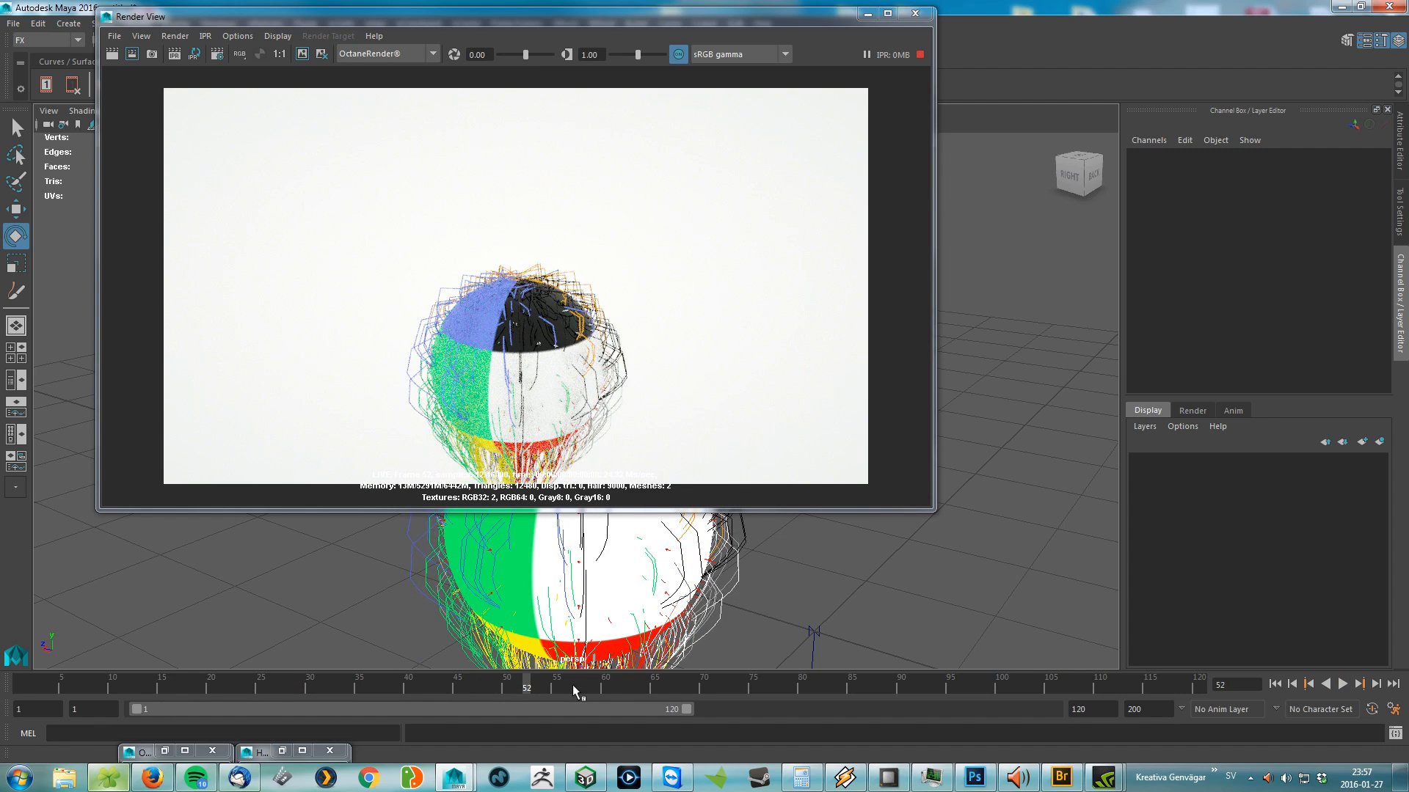
{"action": "key", "text": "alt+v"}
{"action": "left_click_drag", "start_coordinate": [620, 692], "coordinate": [1104, 684]}
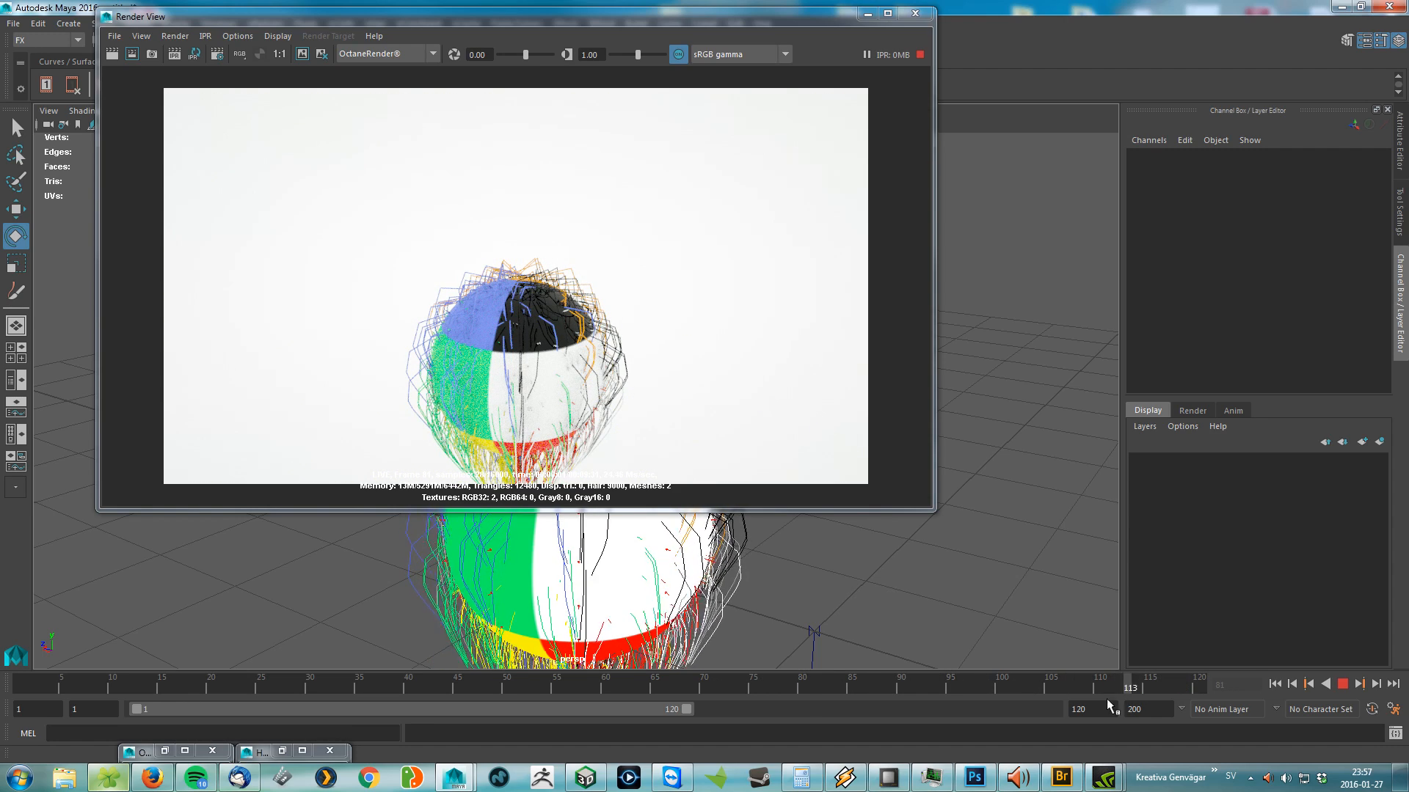
{"action": "key", "text": "alt+v"}
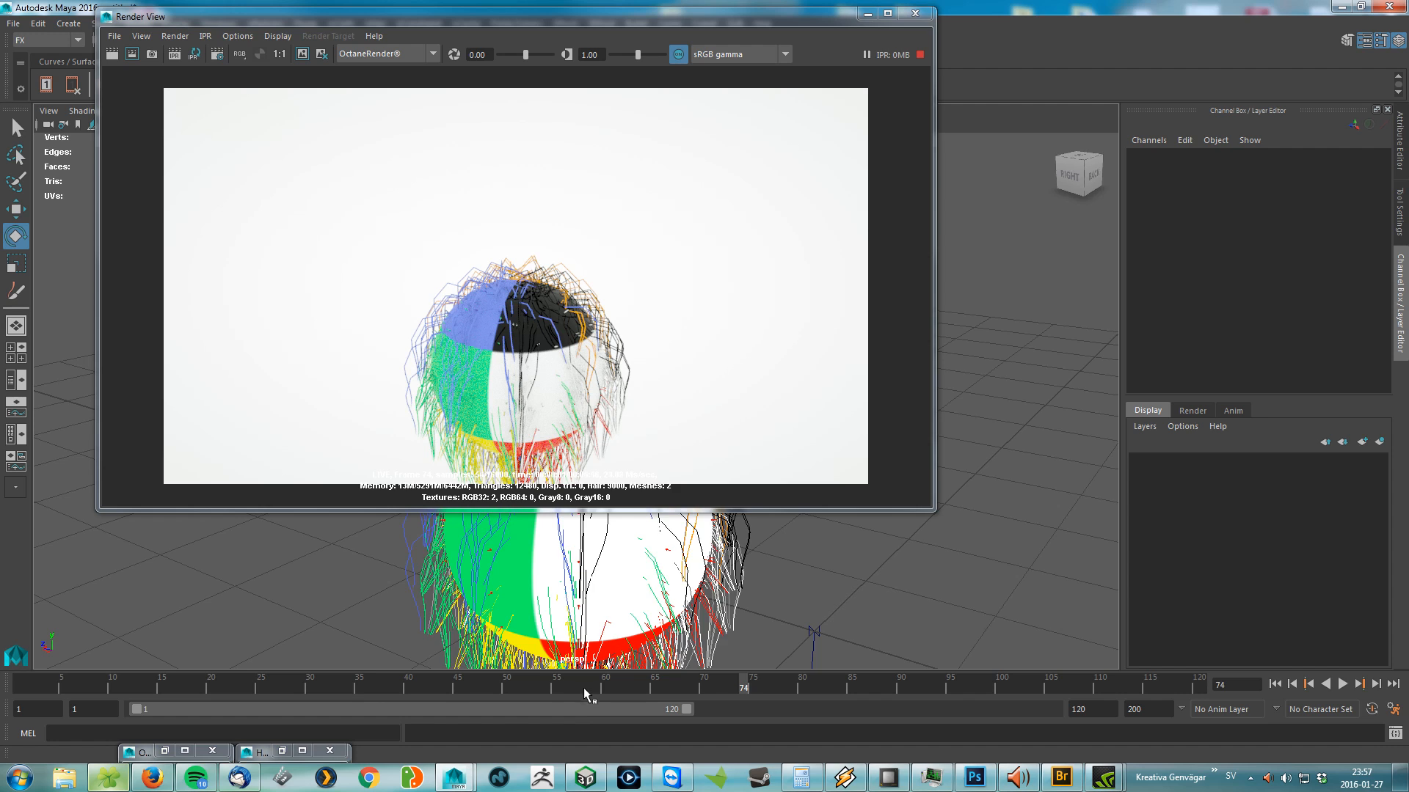
Step: Scrub back to frame 1 and forward to frame 49 to compare the rendered hair, and stop the IPR render
{"action": "left_click_drag", "start_coordinate": [583, 688], "coordinate": [359, 684]}
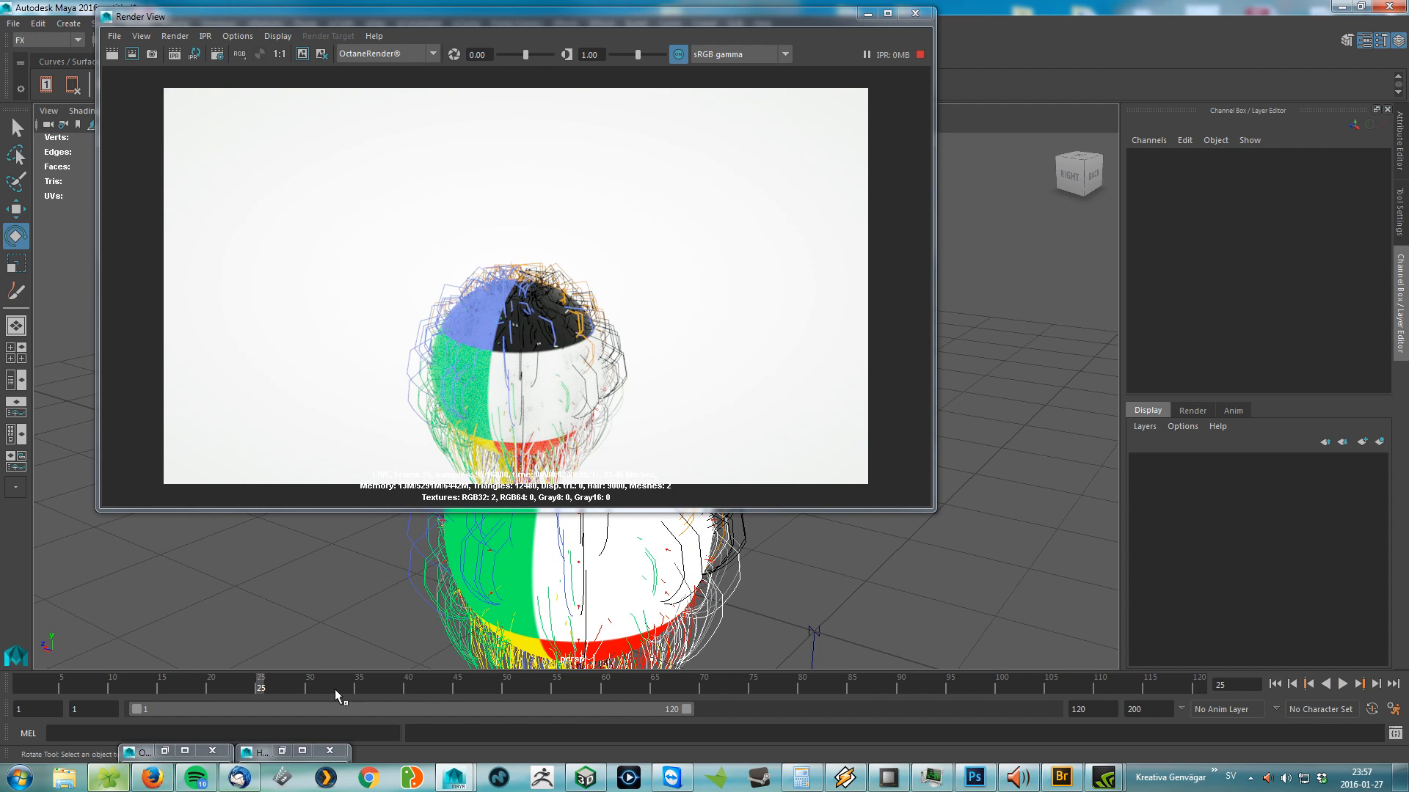
{"action": "left_click_drag", "start_coordinate": [259, 686], "coordinate": [5, 690]}
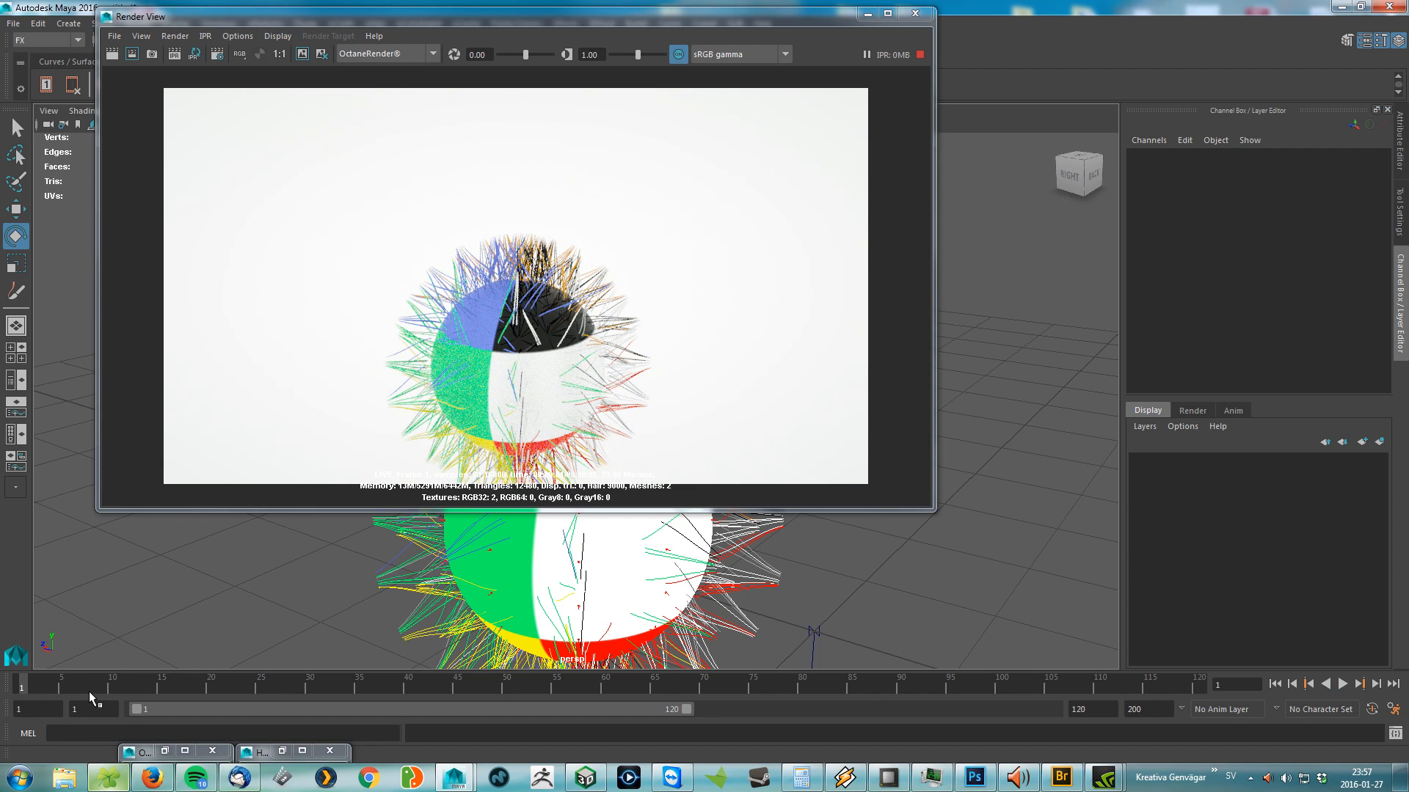
{"action": "left_click_drag", "start_coordinate": [126, 690], "coordinate": [500, 692]}
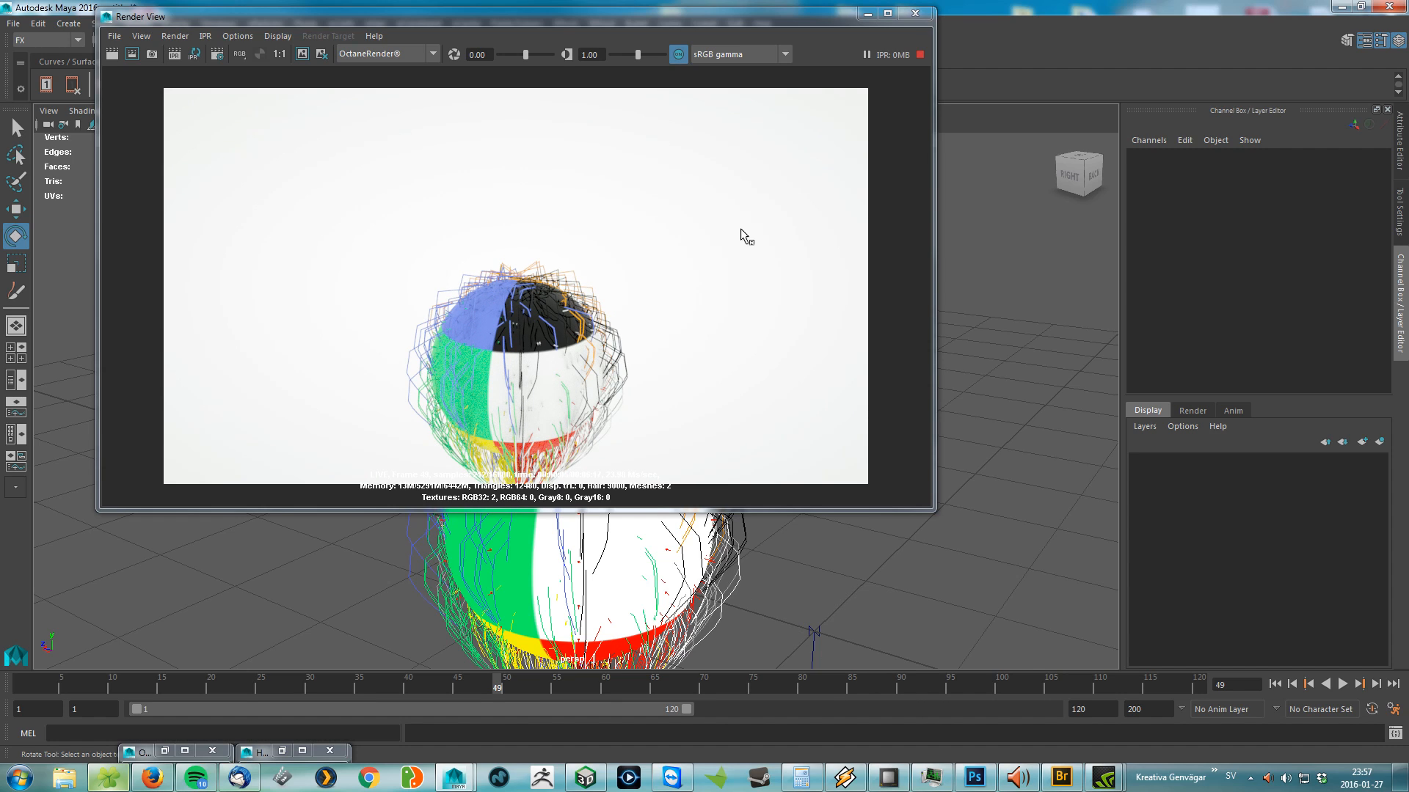
{"action": "left_click", "coordinate": [919, 55]}
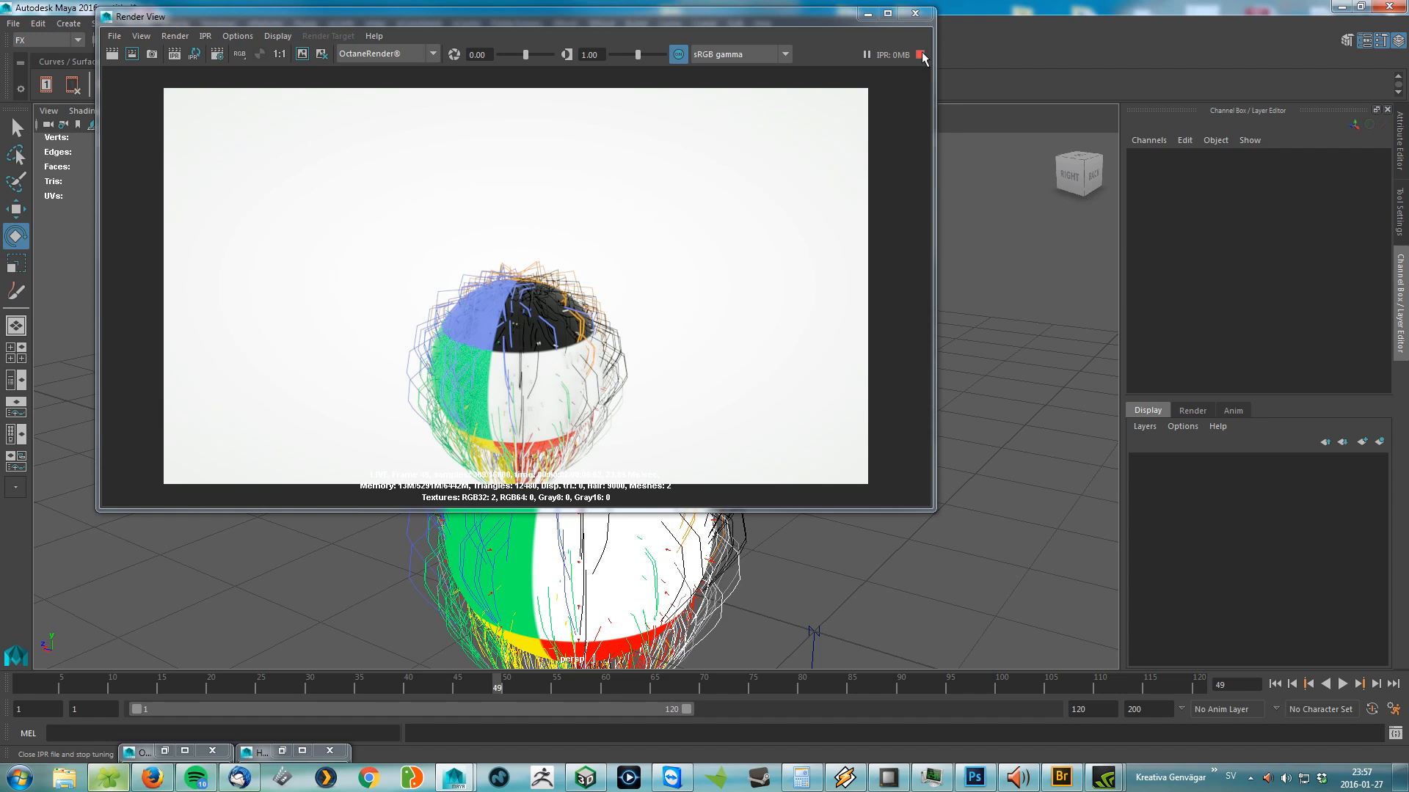